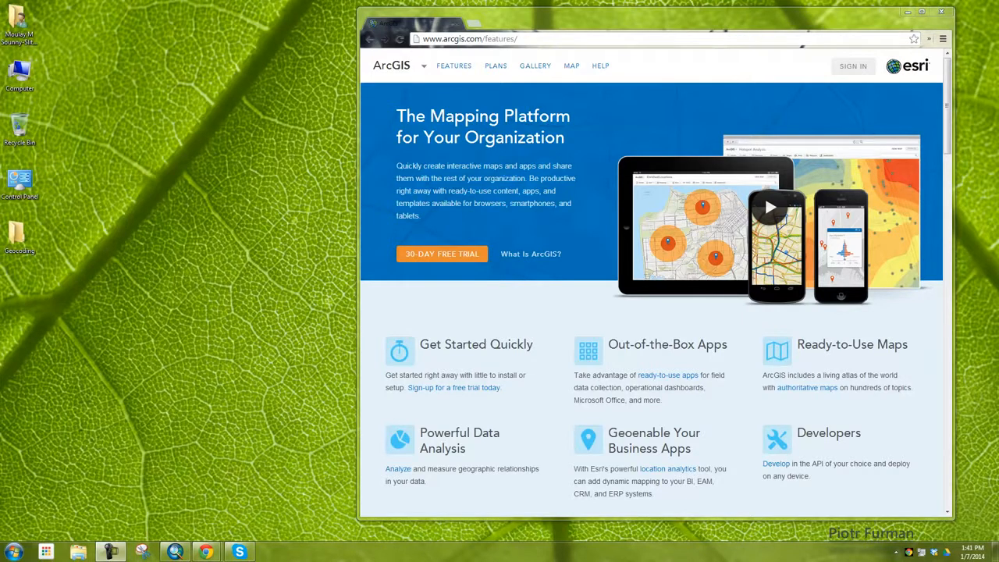
# Open the 2001.xlsx workbook from the Geocoding folder on the desktop.
pyautogui.doubleClick(20, 236)
pyautogui.doubleClick(371, 88)
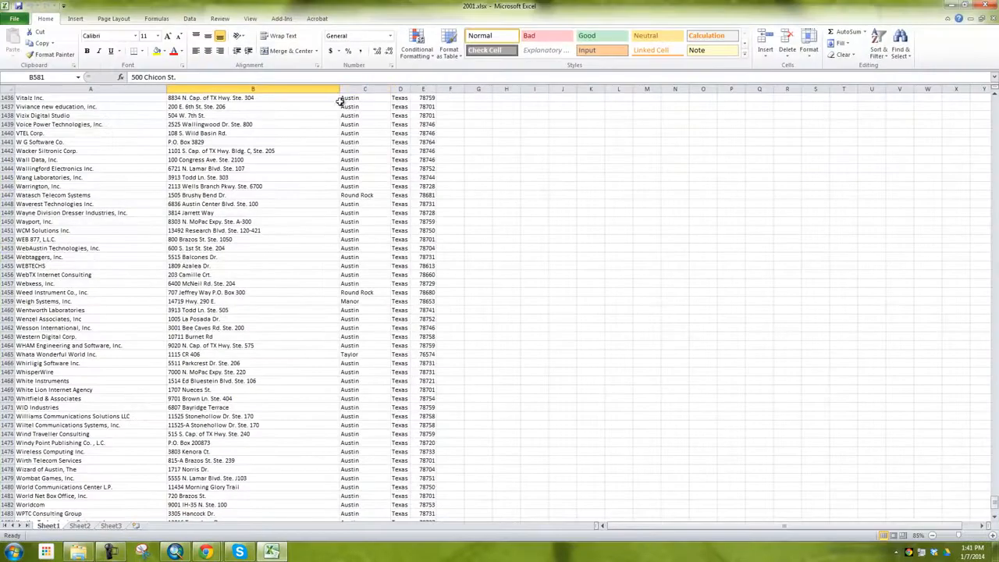
# Look through the company address list on Sheet1 from its last rows back up to the header row.
pyautogui.scroll(20, 159, 142)
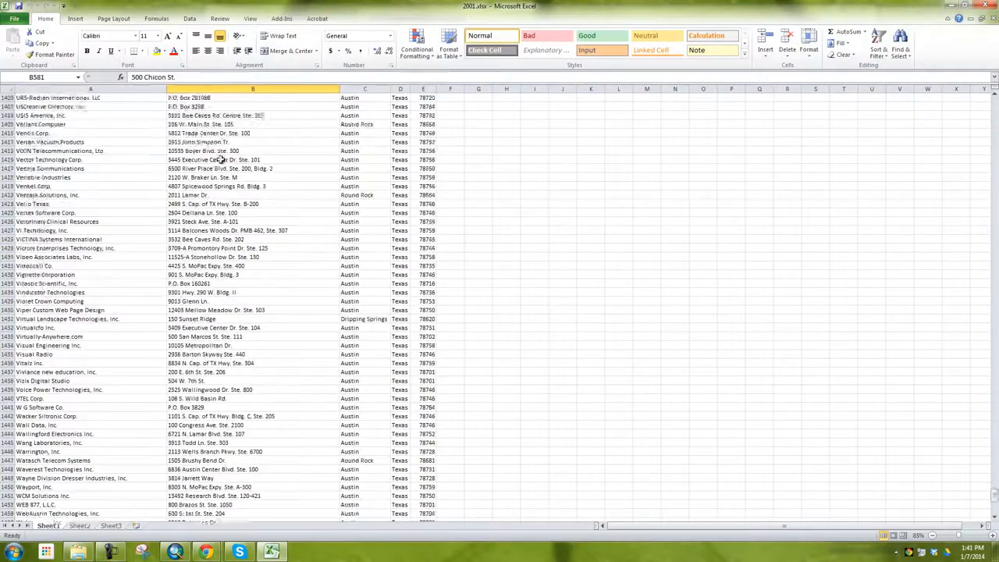
pyautogui.scroll(17, 181, 186)
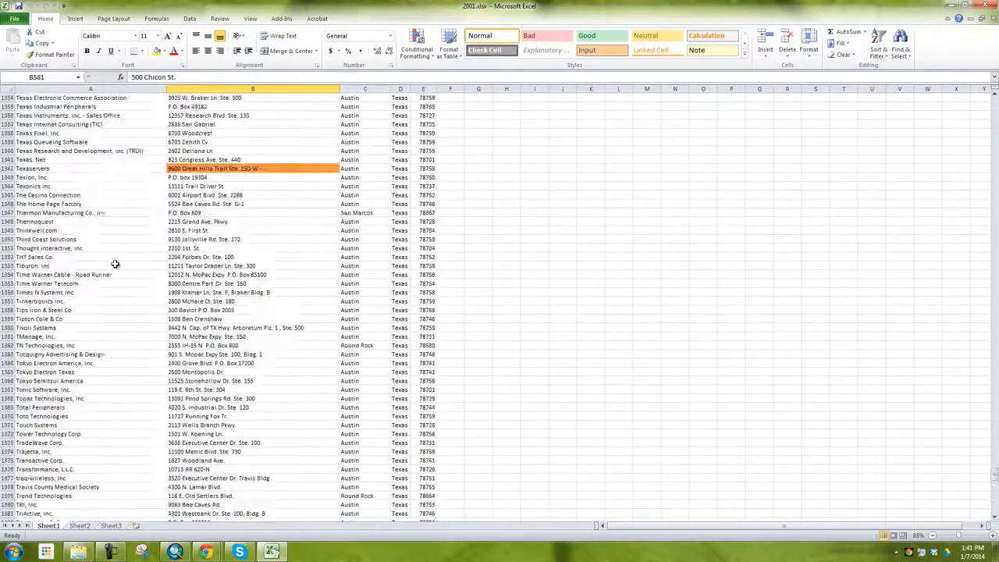
pyautogui.scroll(20, 89, 139)
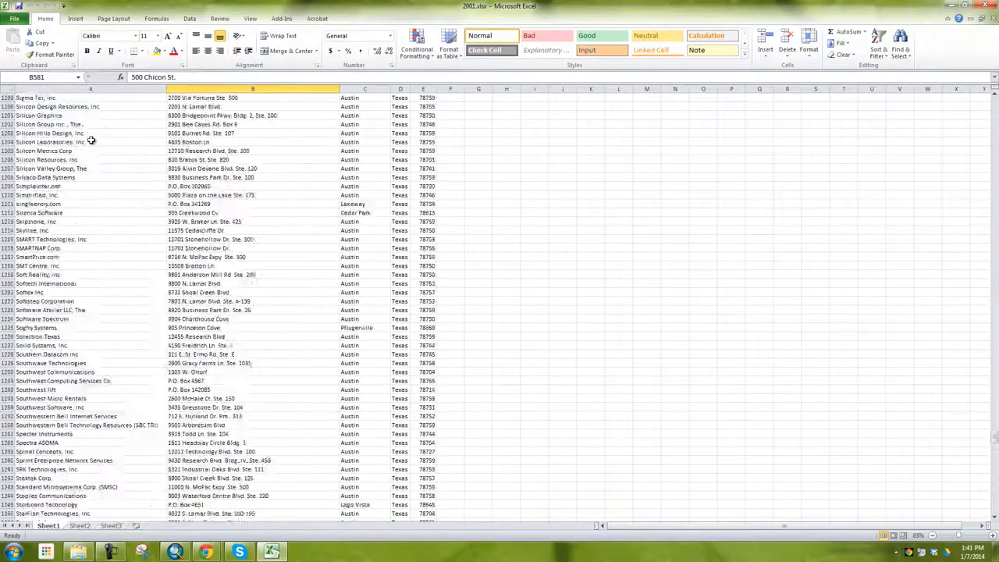
pyautogui.scroll(-20, 91, 141)
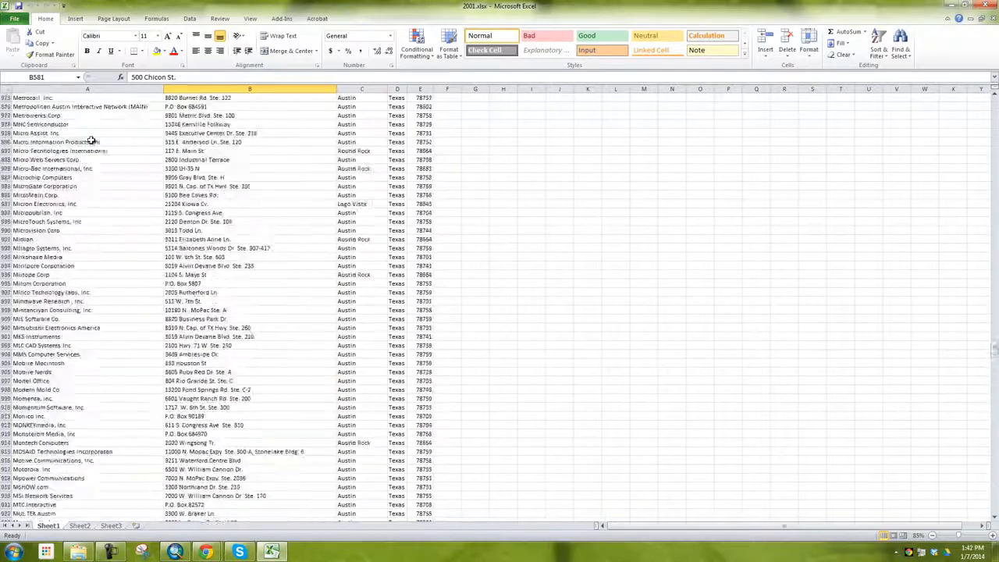
pyautogui.scroll(20, 91, 140)
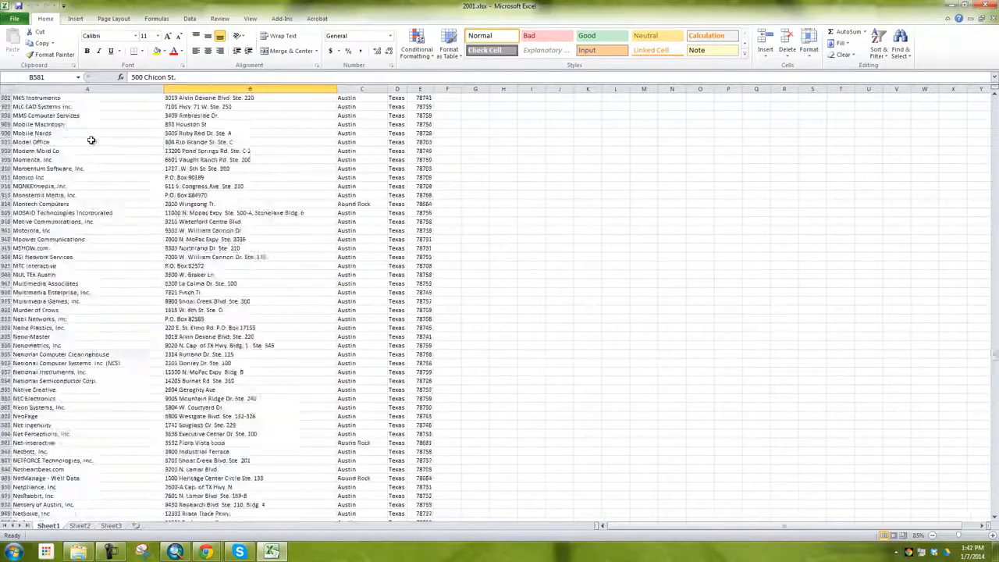
pyautogui.scroll(20, 91, 140)
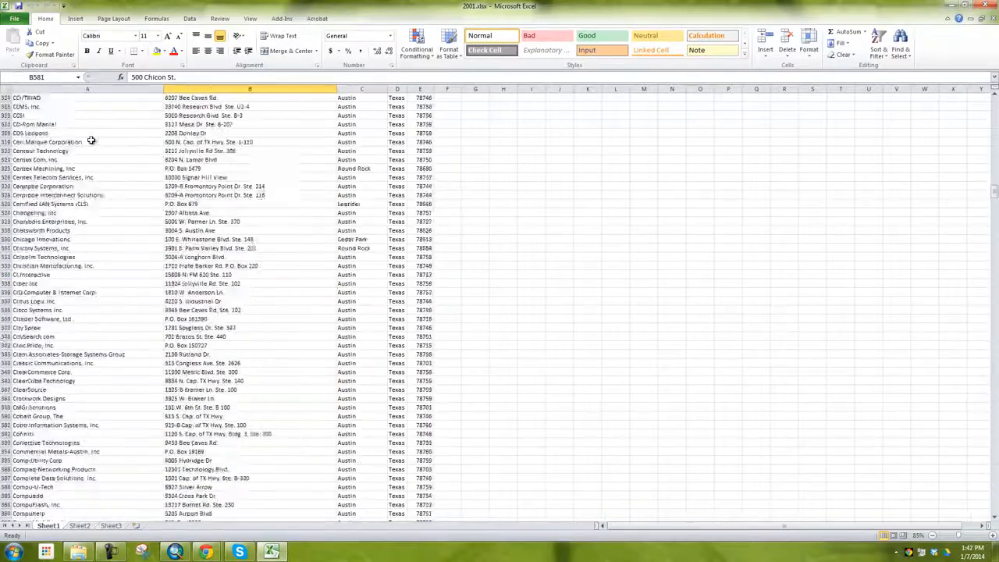
pyautogui.moveTo(991, 192); pyautogui.dragTo(990, 75)
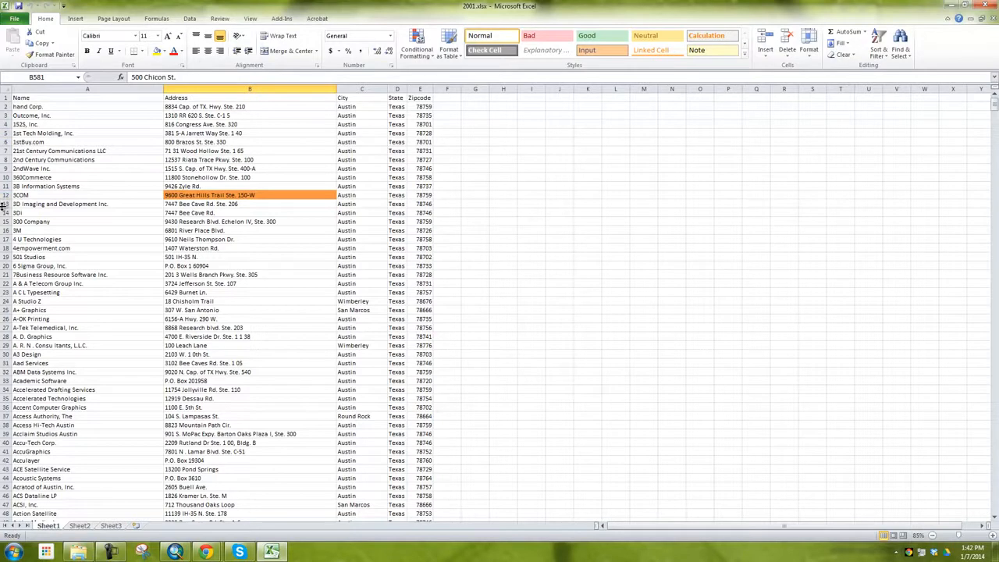
pyautogui.press('F10')
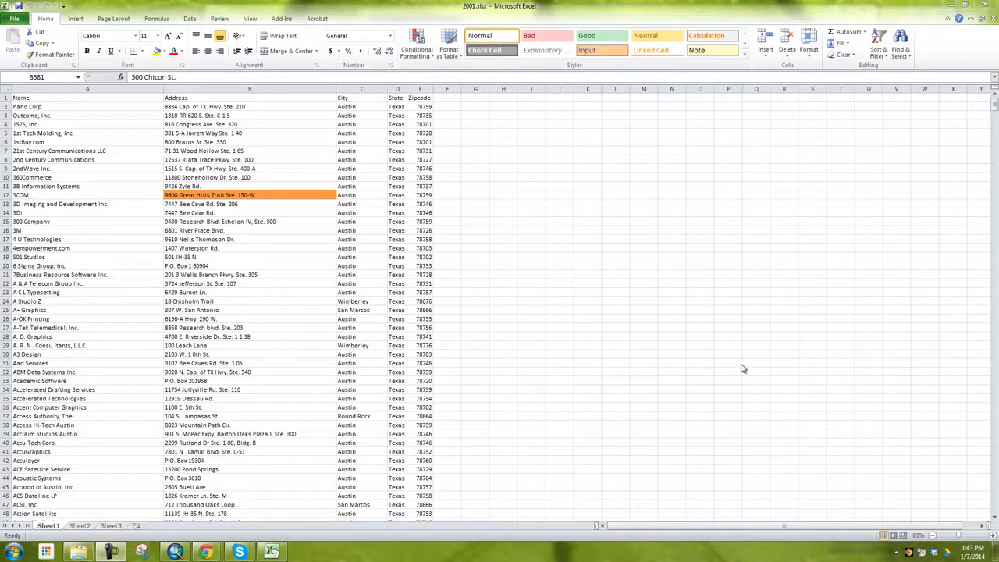
# Save only the active sheet as 2001.csv in CSV (Comma delimited) format in the Geocoding folder, keeping that format, and close the workbook.
pyautogui.click(17, 28)
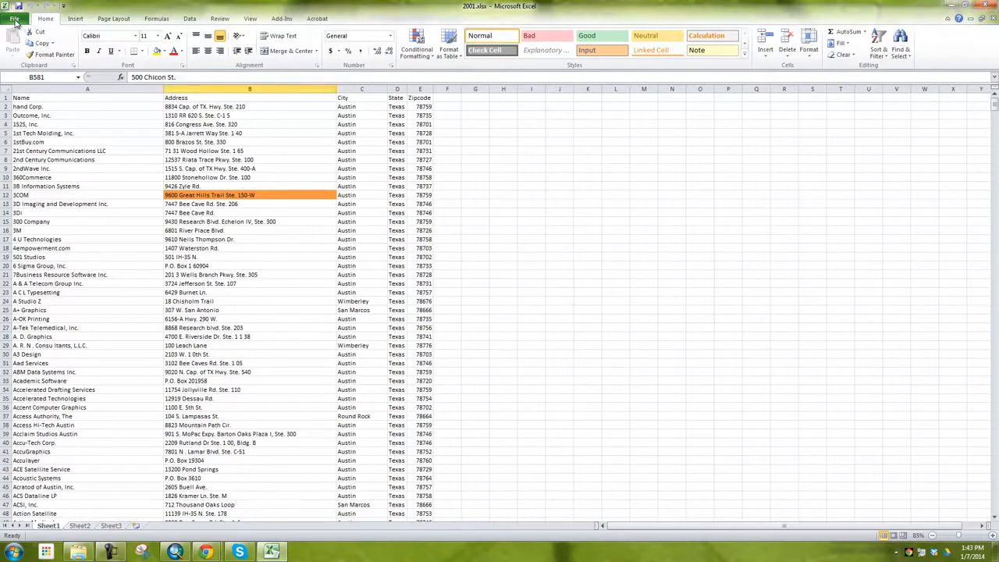
pyautogui.click(15, 20)
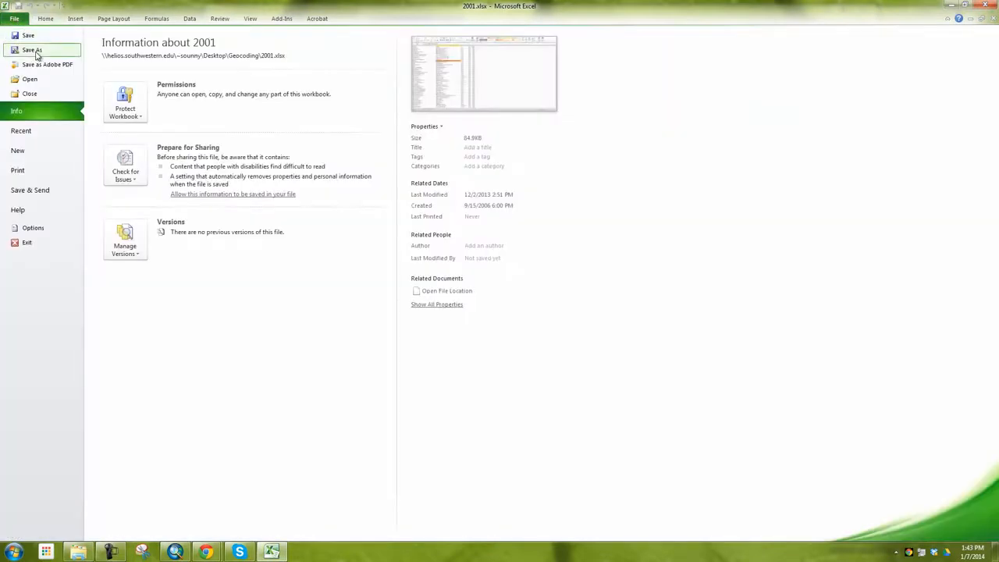
pyautogui.click(33, 51)
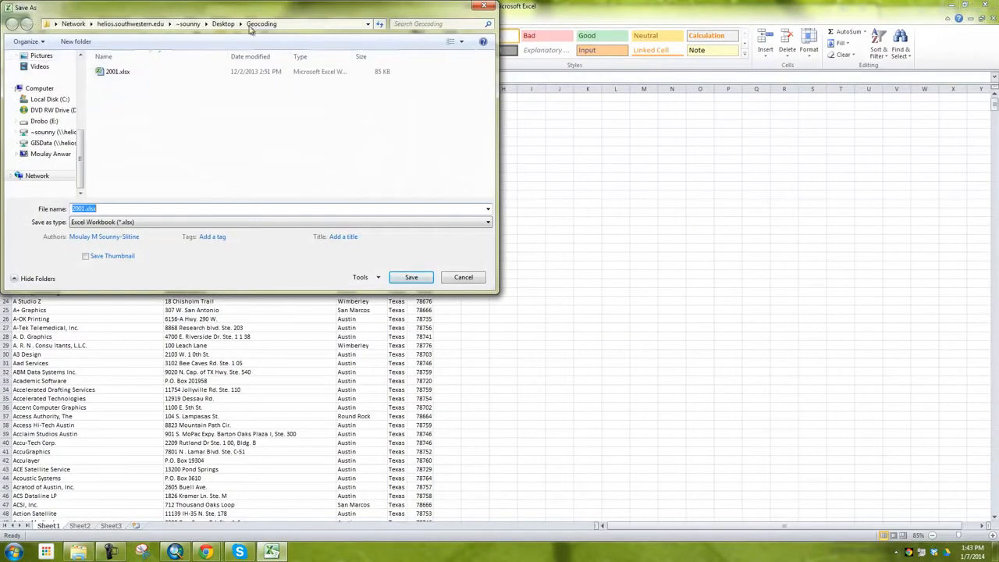
pyautogui.click(148, 225)
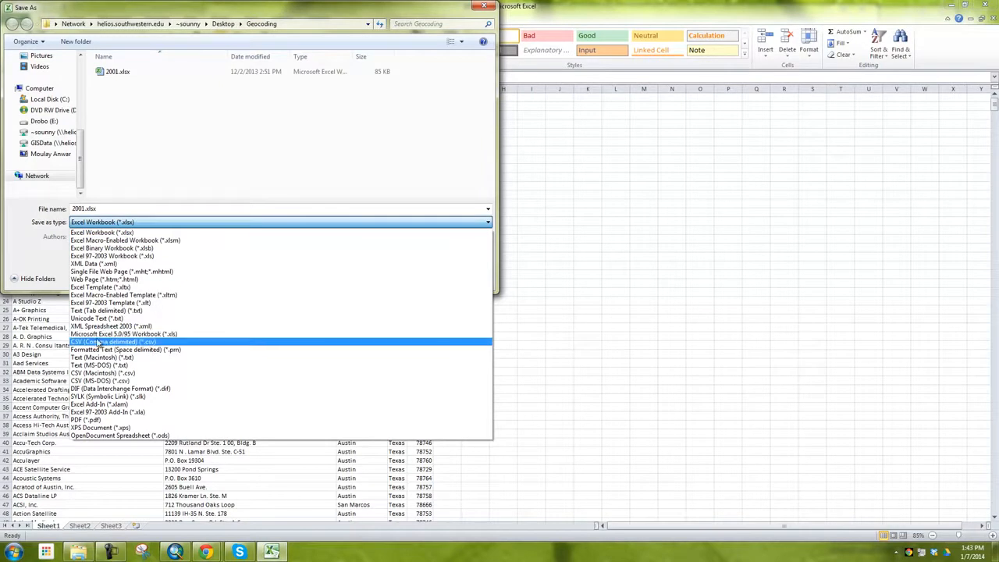
pyautogui.click(115, 345)
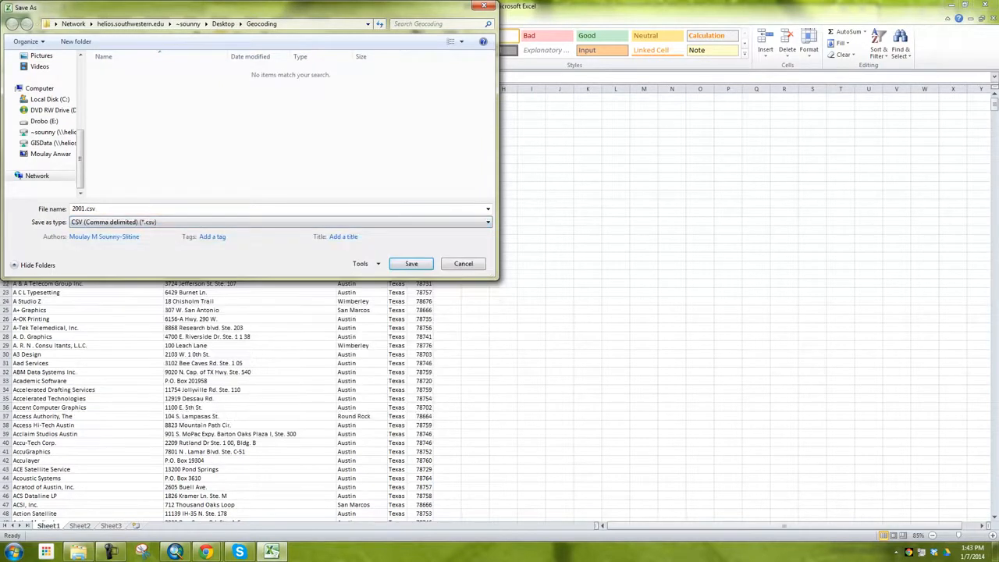
pyautogui.click(419, 270)
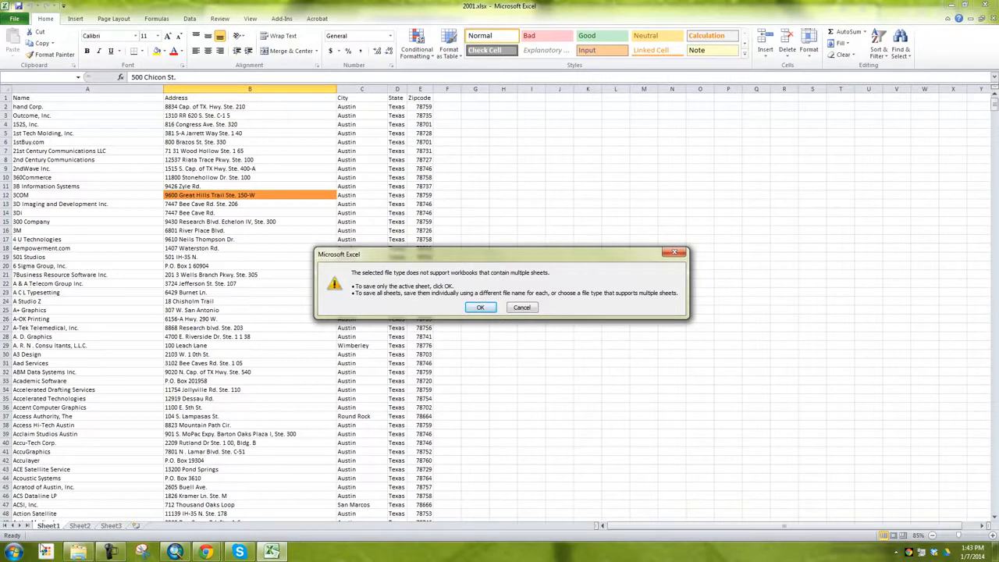
pyautogui.click(481, 308)
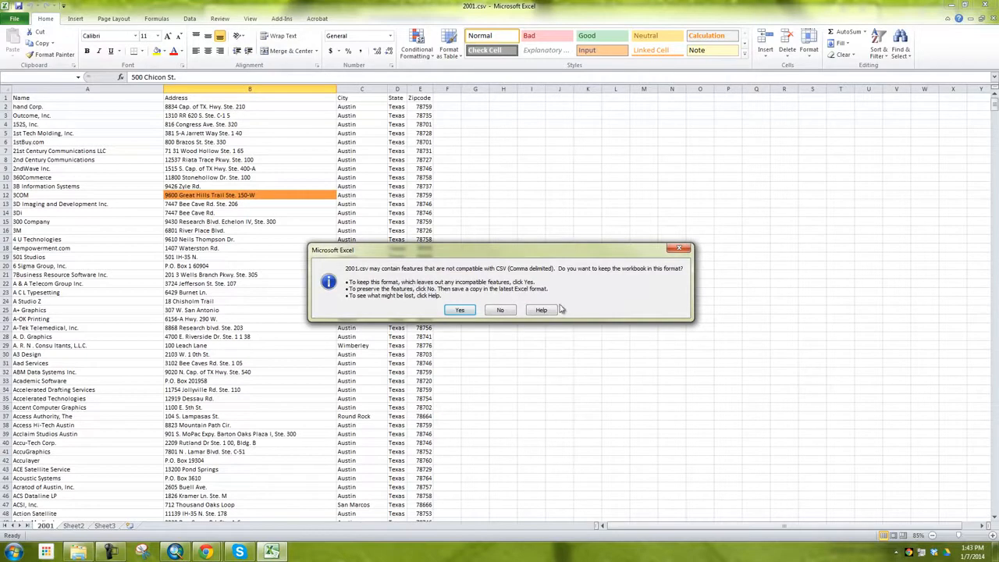
pyautogui.click(458, 311)
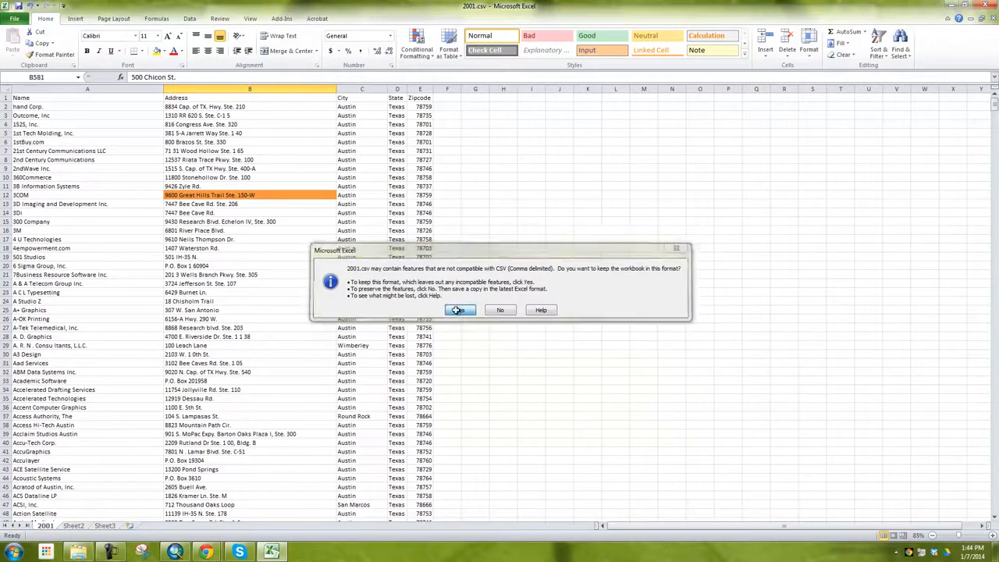
pyautogui.click(983, 6)
pyautogui.click(508, 287)
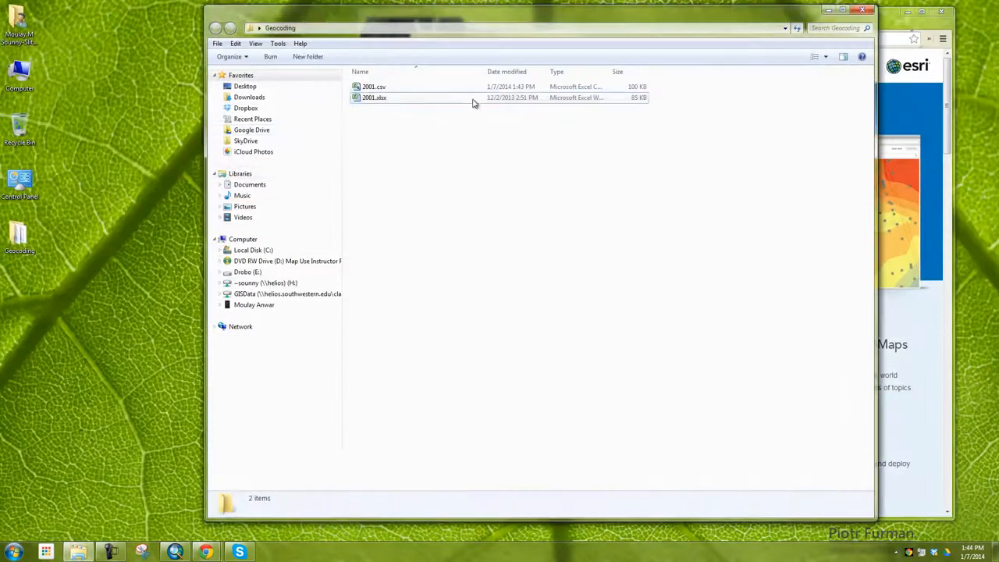
# Inspect the contents of 2001.csv in Notepad++, dismissing the update offer, and close the editor and the Geocoding folder.
pyautogui.click(374, 89)
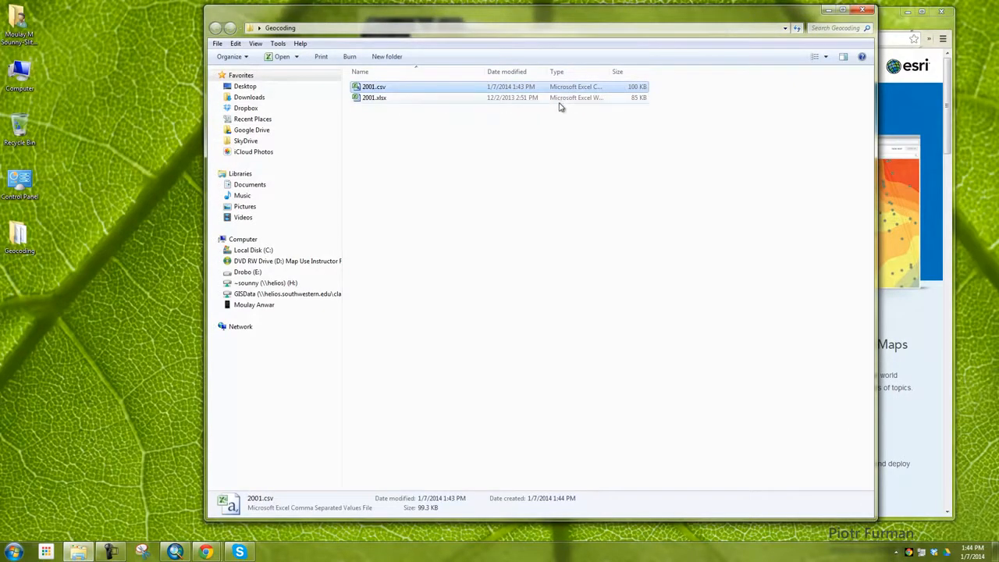
pyautogui.rightClick(369, 91)
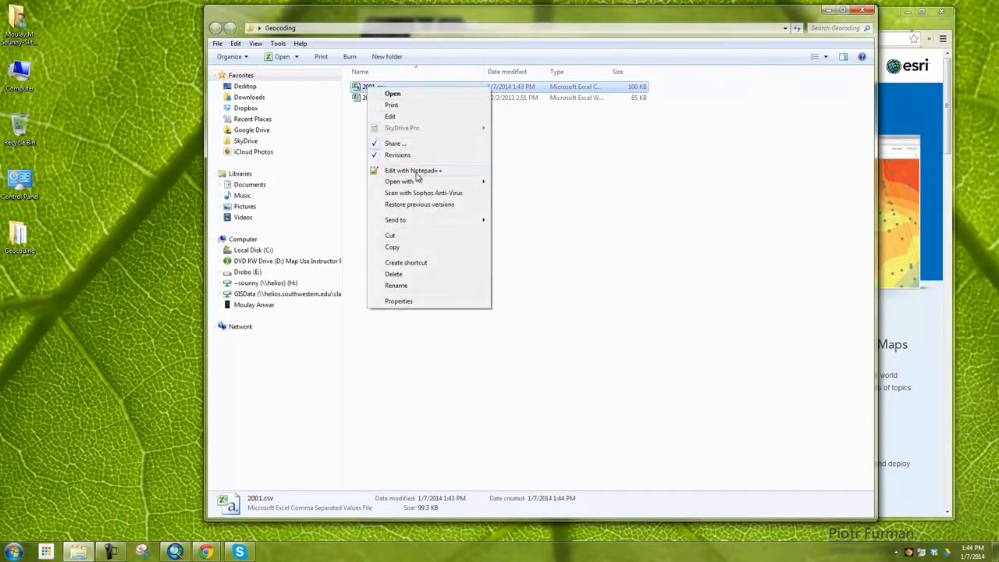
pyautogui.click(416, 171)
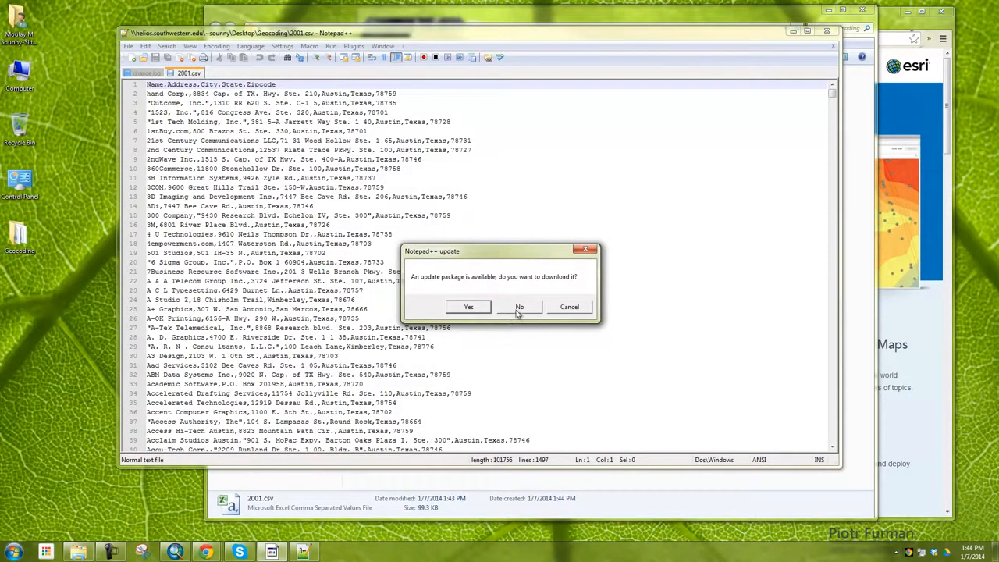
pyautogui.click(582, 307)
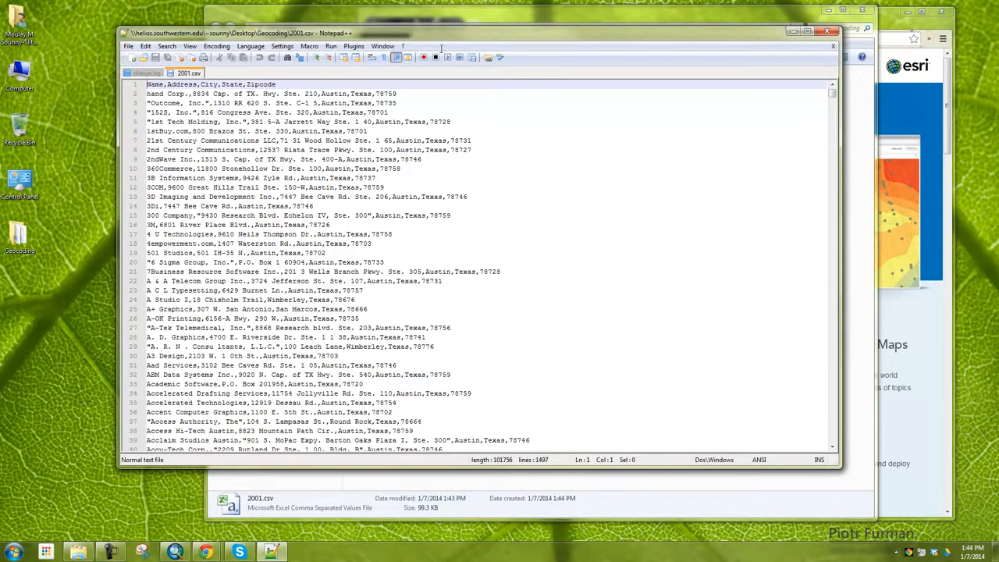
pyautogui.click(832, 32)
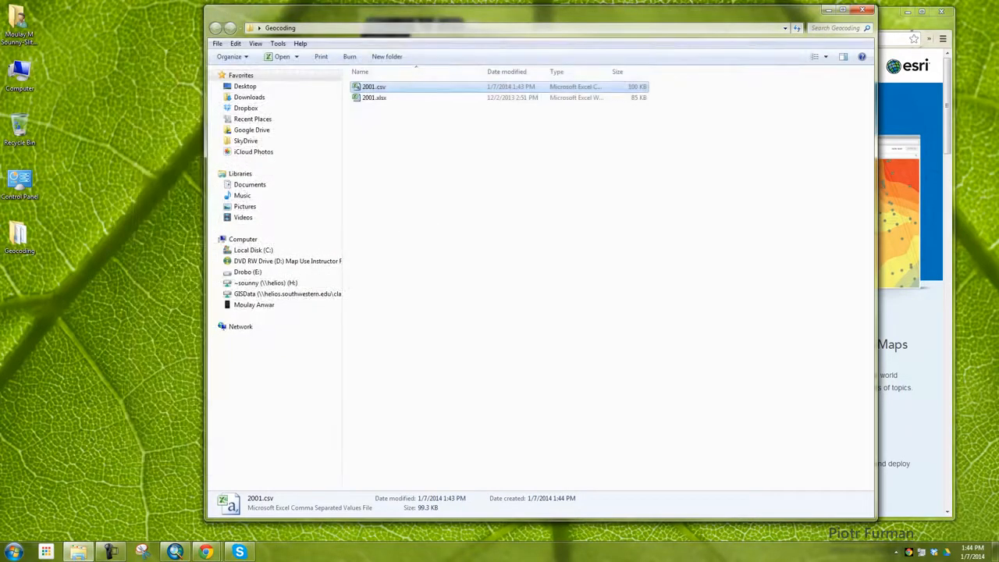
pyautogui.click(863, 12)
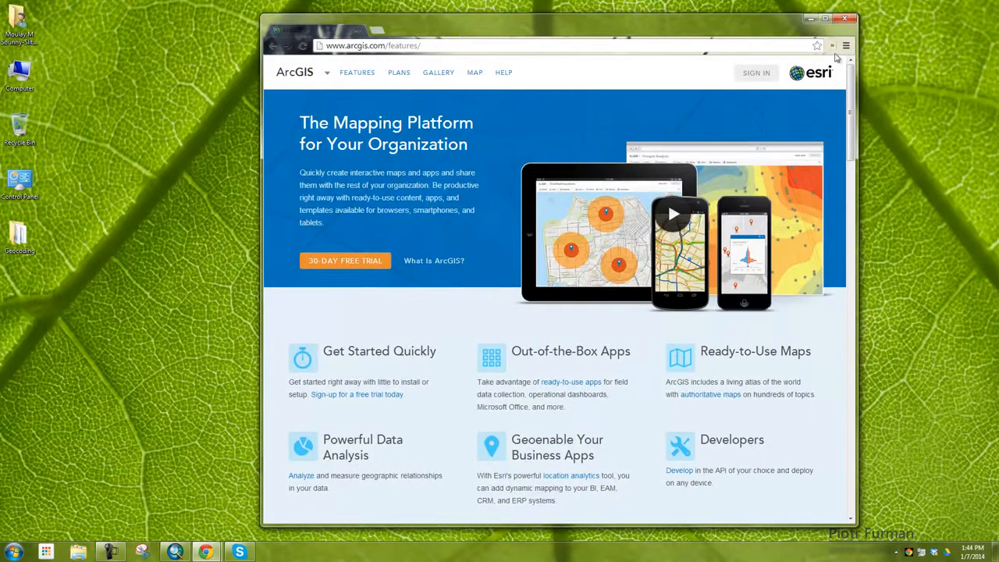
# Maximize the ArcGIS browser window and sign in with the account username and password, choosing to stay signed in.
pyautogui.click(824, 17)
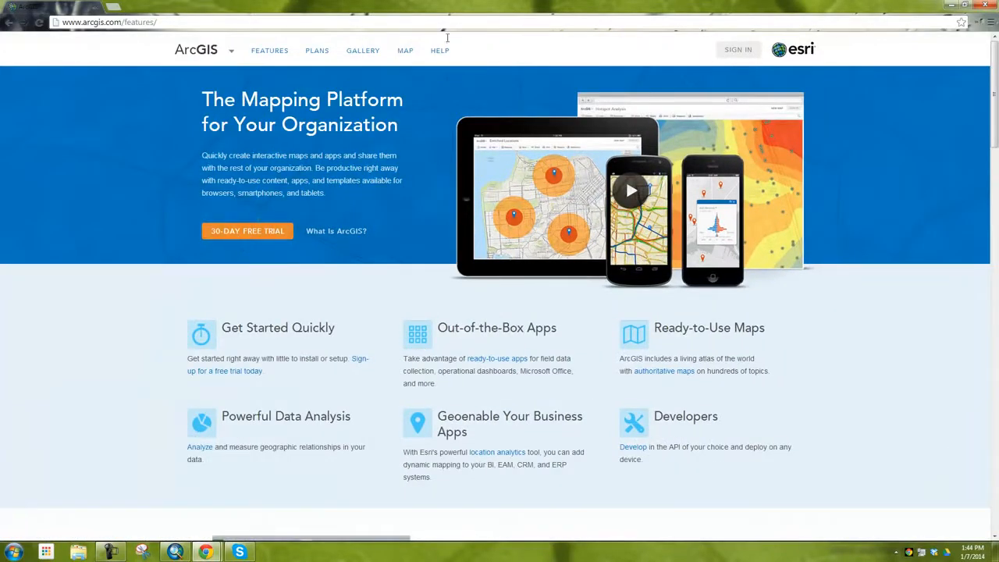
pyautogui.click(750, 55)
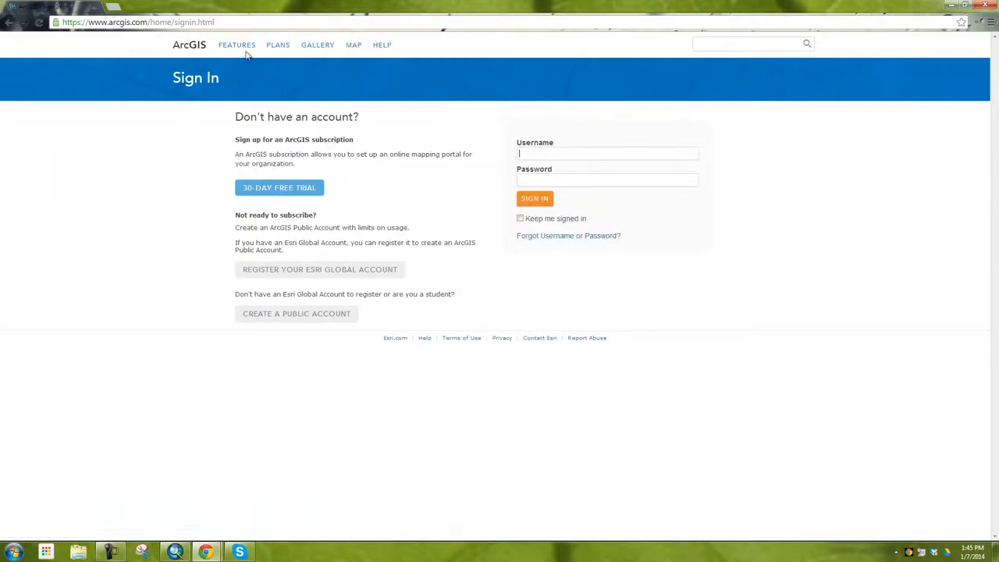
pyautogui.click(575, 152)
pyautogui.click(567, 166)
pyautogui.click(544, 150)
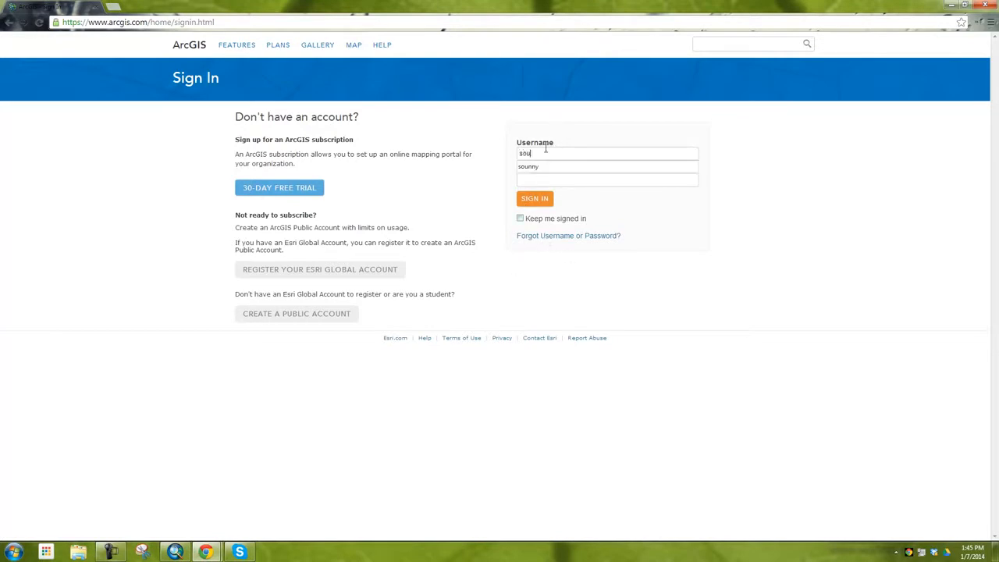
pyautogui.press('Tab')
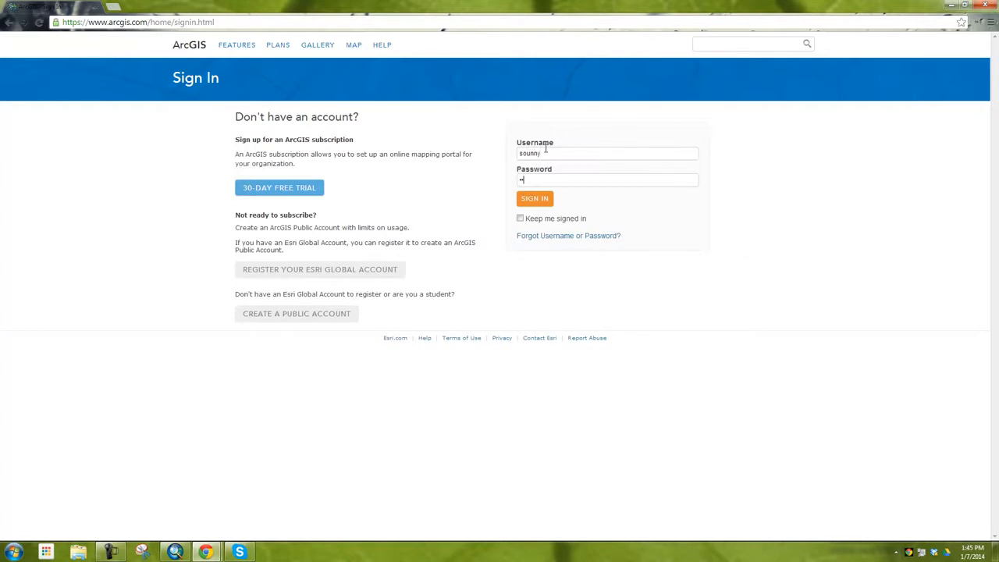
pyautogui.click(529, 218)
pyautogui.click(535, 199)
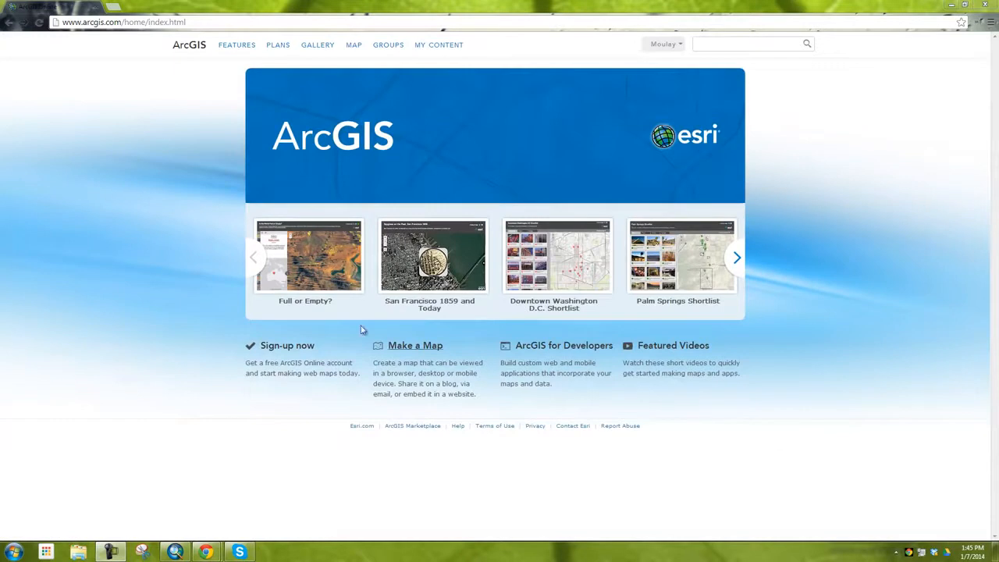
pyautogui.click(430, 49)
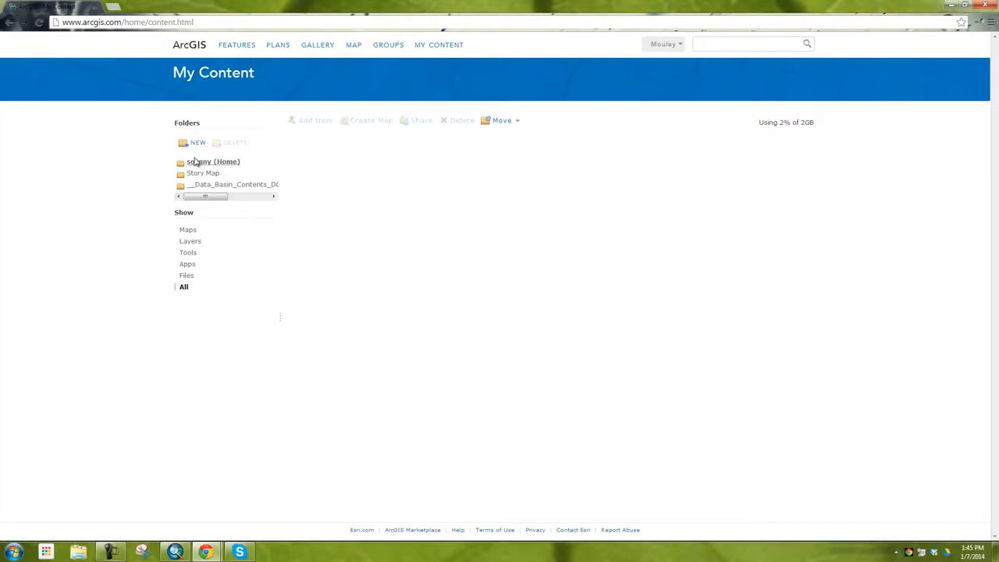
pyautogui.click(197, 144)
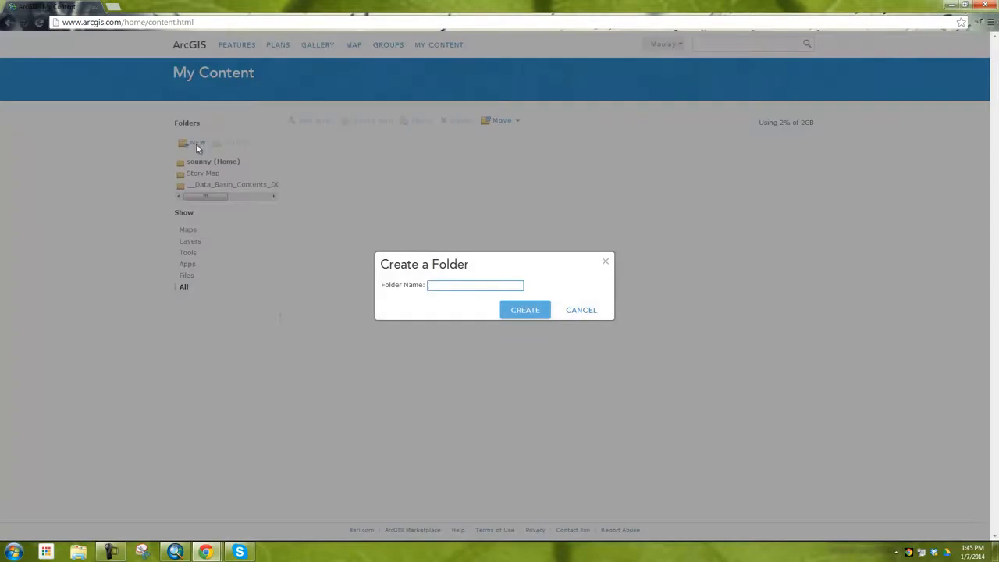
pyautogui.click(579, 313)
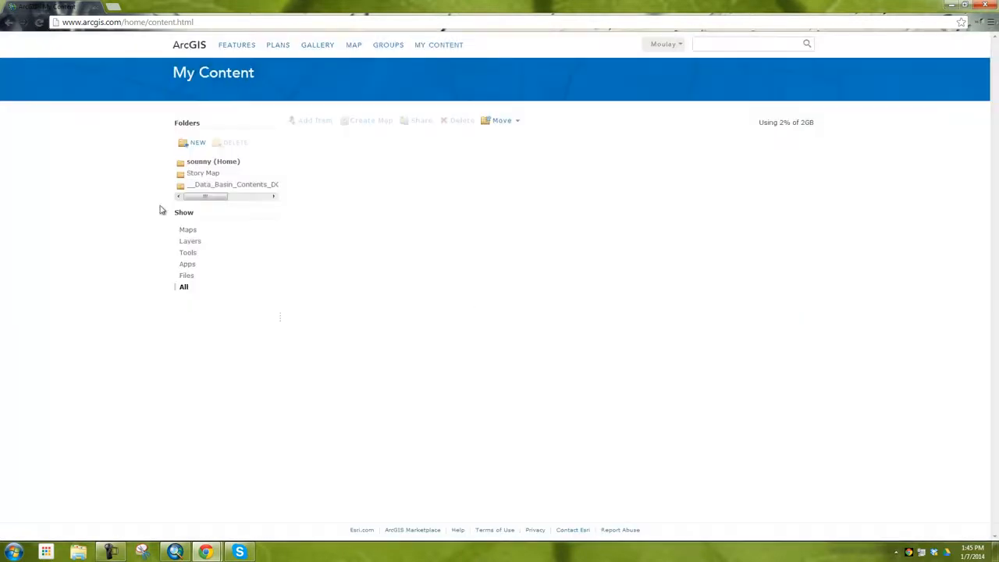
# Open the ArcGIS map viewer and start a new map, discarding the unsaved changes of the current one.
pyautogui.click(355, 47)
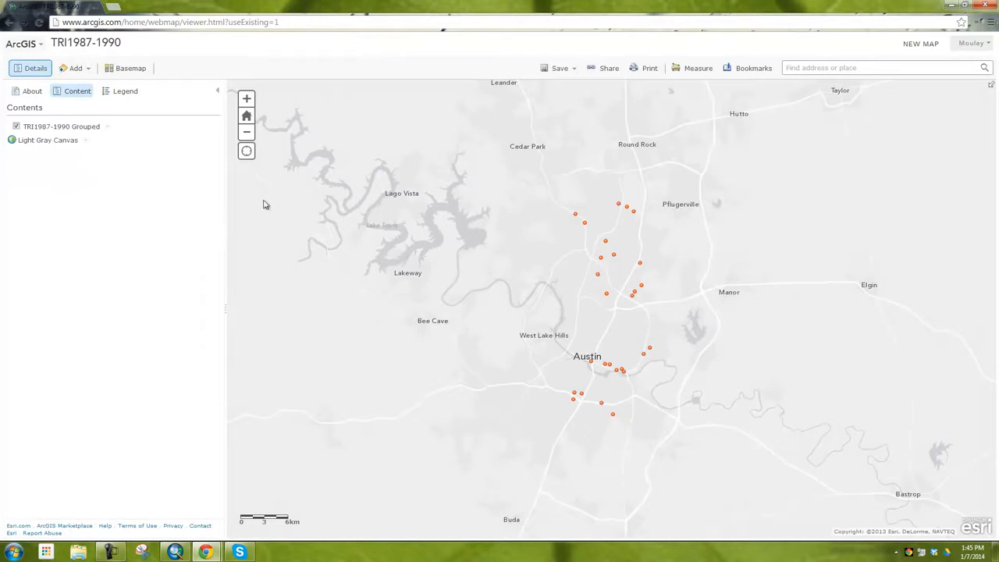
pyautogui.click(925, 46)
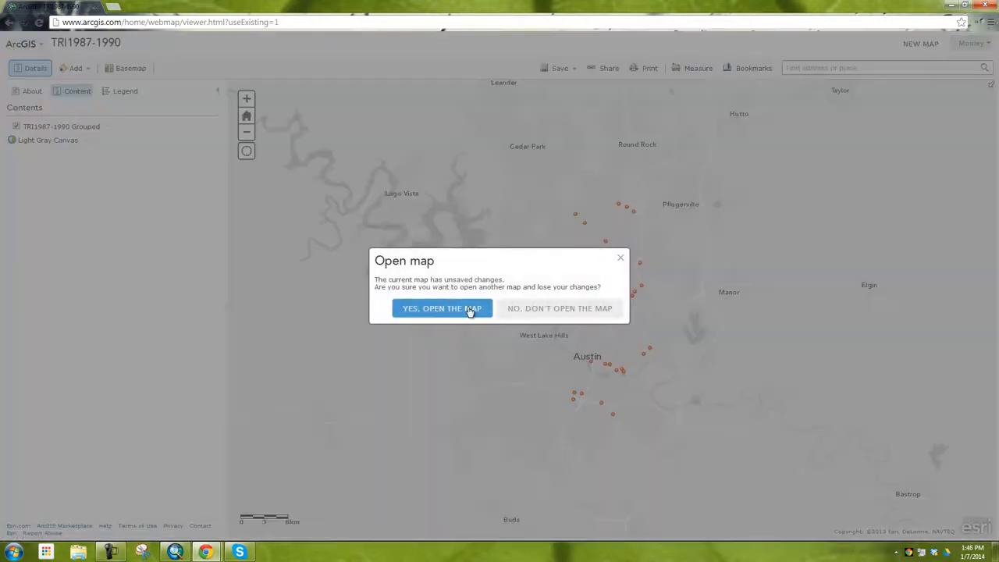
pyautogui.click(467, 312)
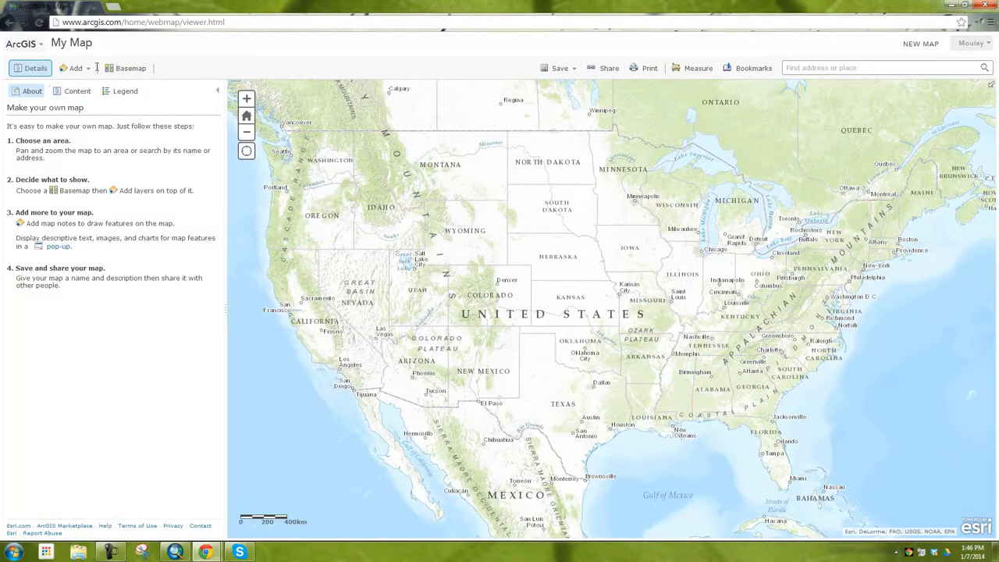
# Start adding a layer from a file to the new map.
pyautogui.click(78, 71)
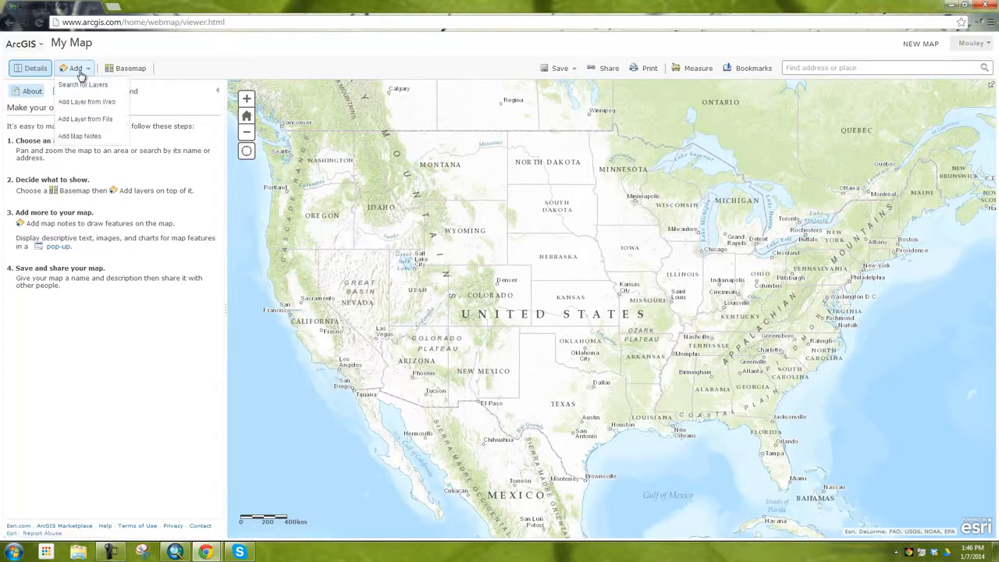
pyautogui.click(86, 120)
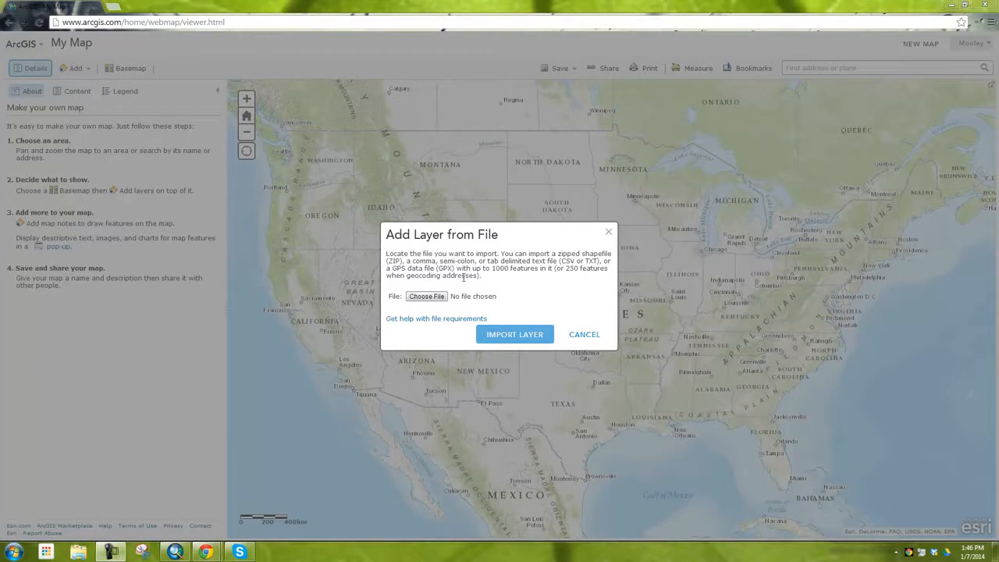
# Open 2001.csv from the desktop's Geocoding folder in Excel and look through its address rows.
pyautogui.click(77, 552)
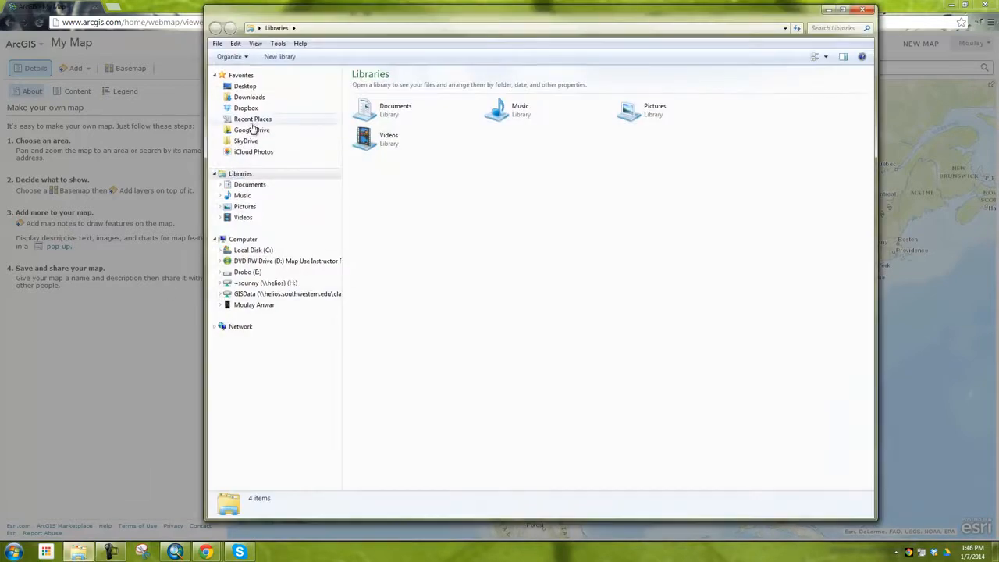
pyautogui.click(246, 86)
pyautogui.doubleClick(405, 136)
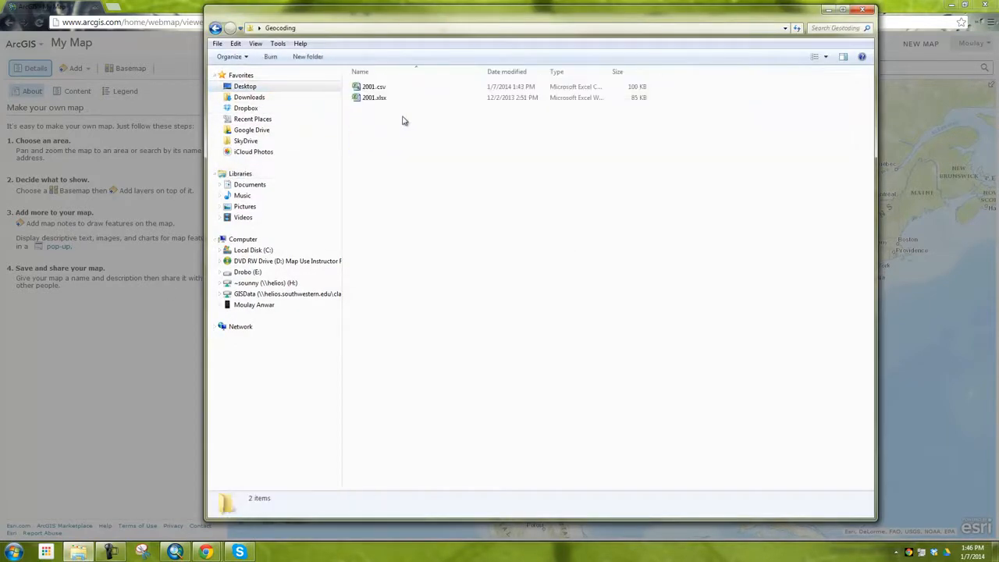
pyautogui.doubleClick(374, 86)
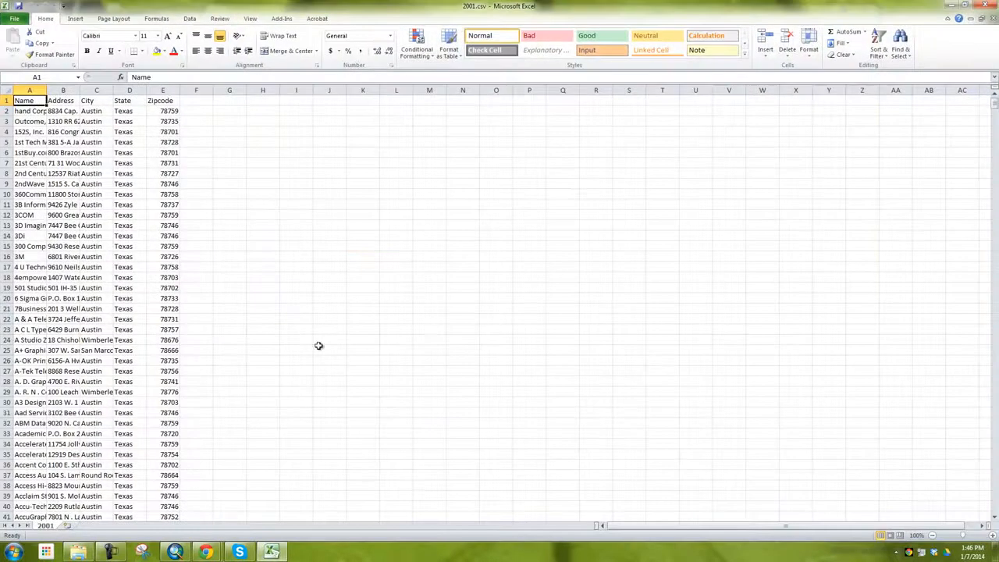
pyautogui.moveTo(995, 108); pyautogui.dragTo(959, 55)
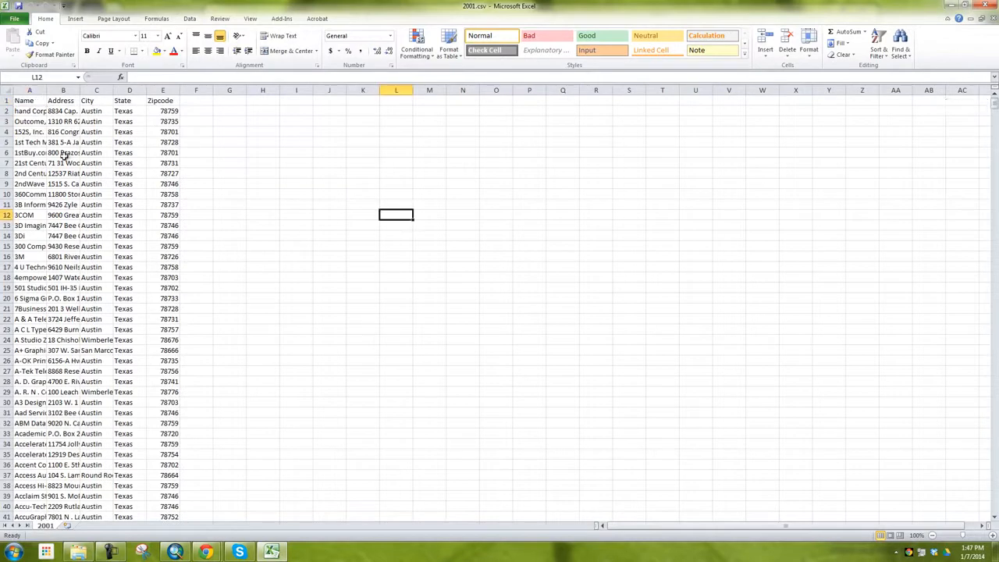
# Copy the header and the first 250 address records, A1:E251, on the 2001 sheet.
pyautogui.moveTo(19, 100); pyautogui.dragTo(160, 491)
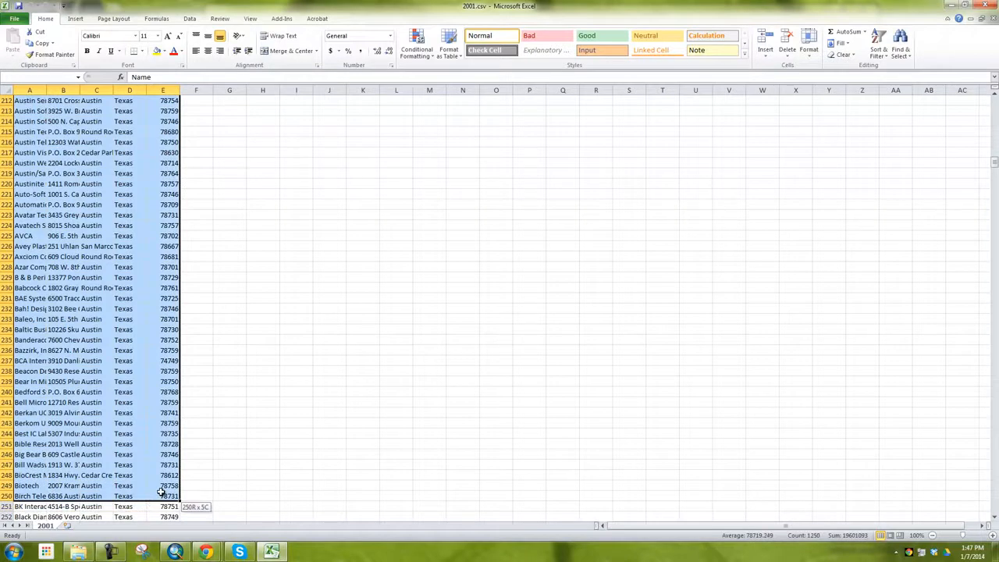
pyautogui.moveTo(160, 494); pyautogui.dragTo(161, 505)
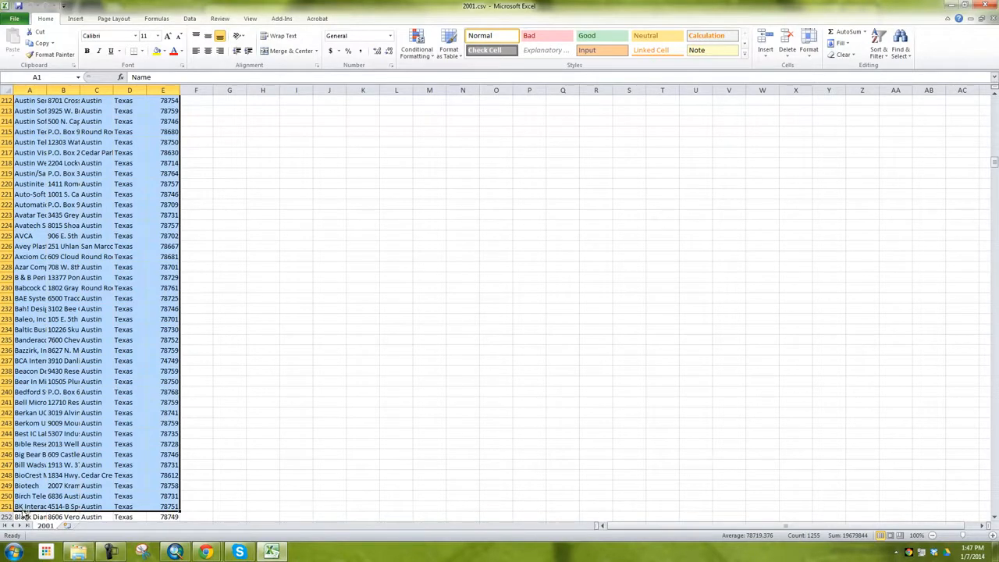
pyautogui.hotkey('ctrl', 'c')
# Add a new worksheet after the 2001 sheet and name it 1-250.
pyautogui.click(66, 526)
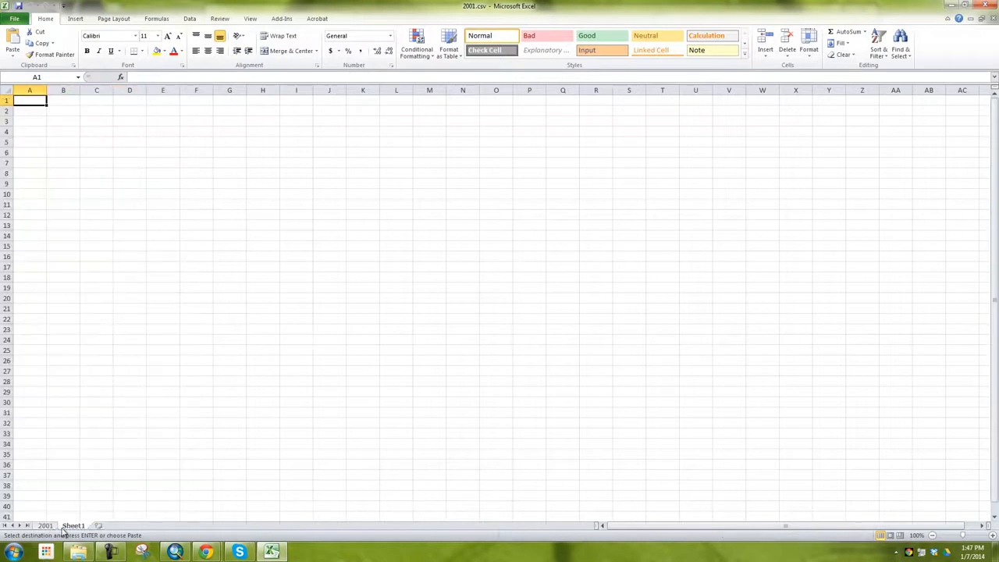
pyautogui.rightClick(73, 526)
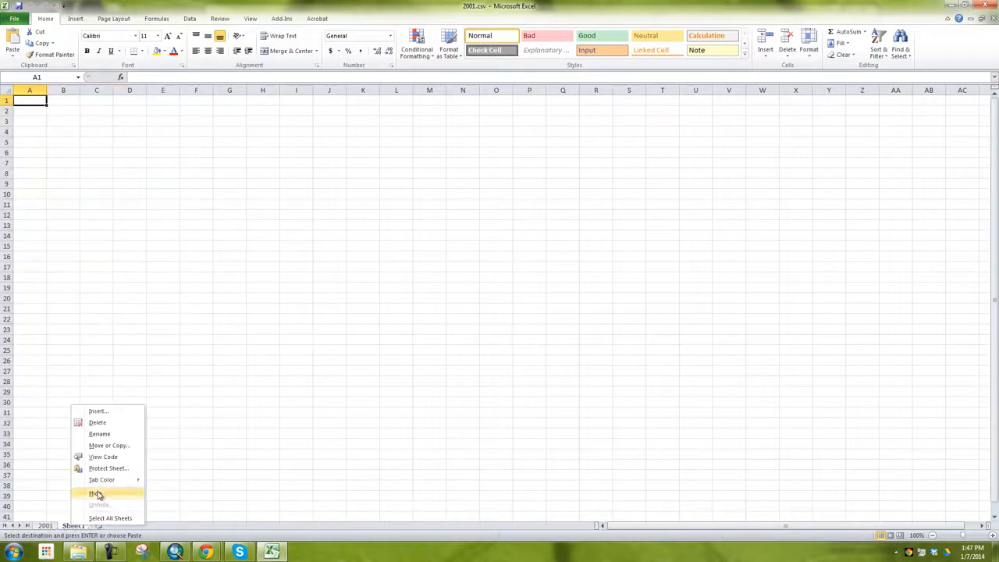
pyautogui.click(99, 432)
pyautogui.write('1-250')
pyautogui.press('Return')
# Add another worksheet after 1-250 and name it 251-500.
pyautogui.click(94, 525)
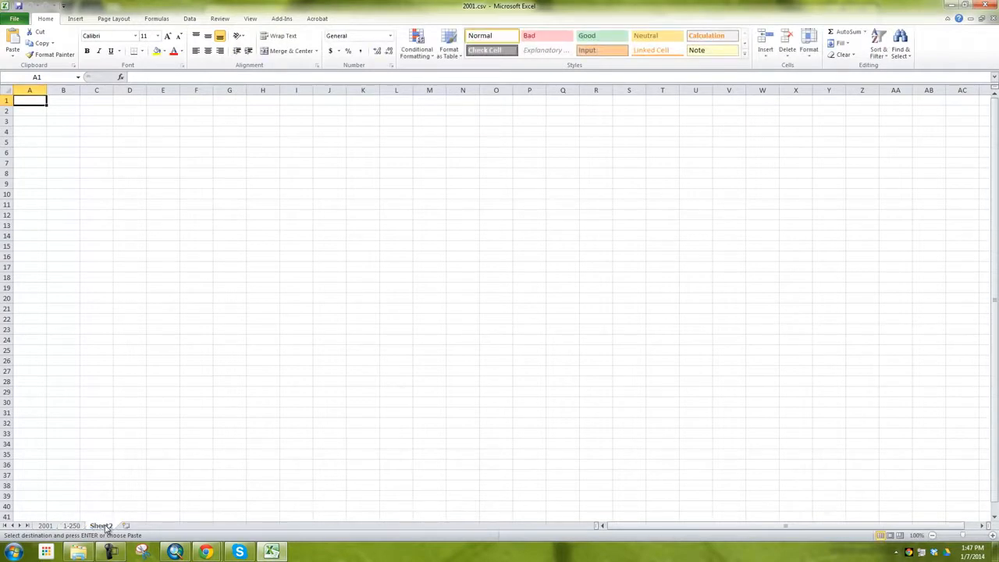
pyautogui.rightClick(106, 528)
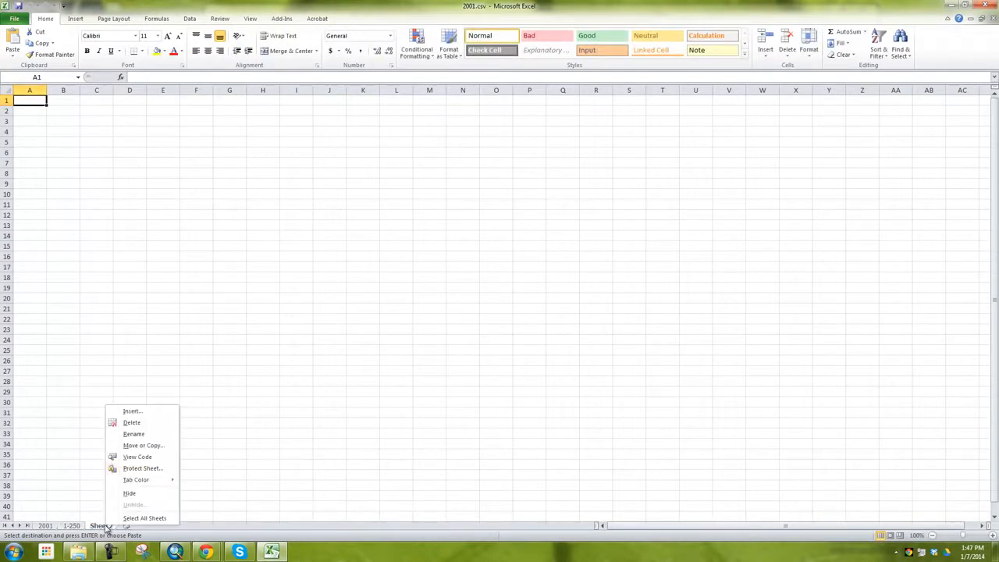
pyautogui.click(136, 435)
pyautogui.write('25')
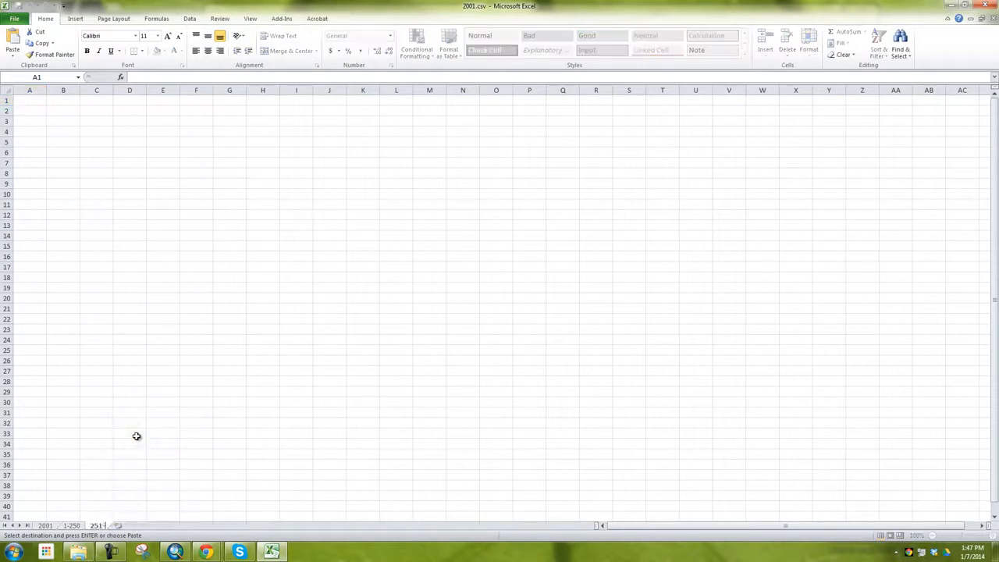
pyautogui.write('1-500')
pyautogui.press('Return')
# Paste the copied header and address records into the 1-250 sheet starting at cell A1.
pyautogui.click(70, 517)
pyautogui.click(72, 525)
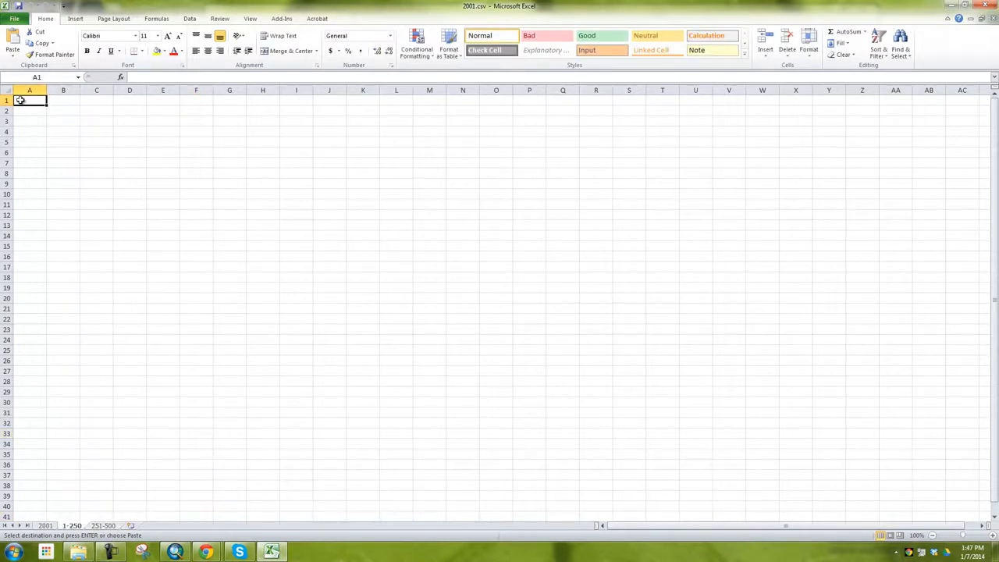
pyautogui.hotkey('ctrl', 'v')
pyautogui.click(262, 215)
# Copy the header cells A1:E1 from the 1-250 sheet to the first row of the 251-500 sheet.
pyautogui.moveTo(18, 99); pyautogui.dragTo(155, 99)
pyautogui.hotkey('ctrl', 'c')
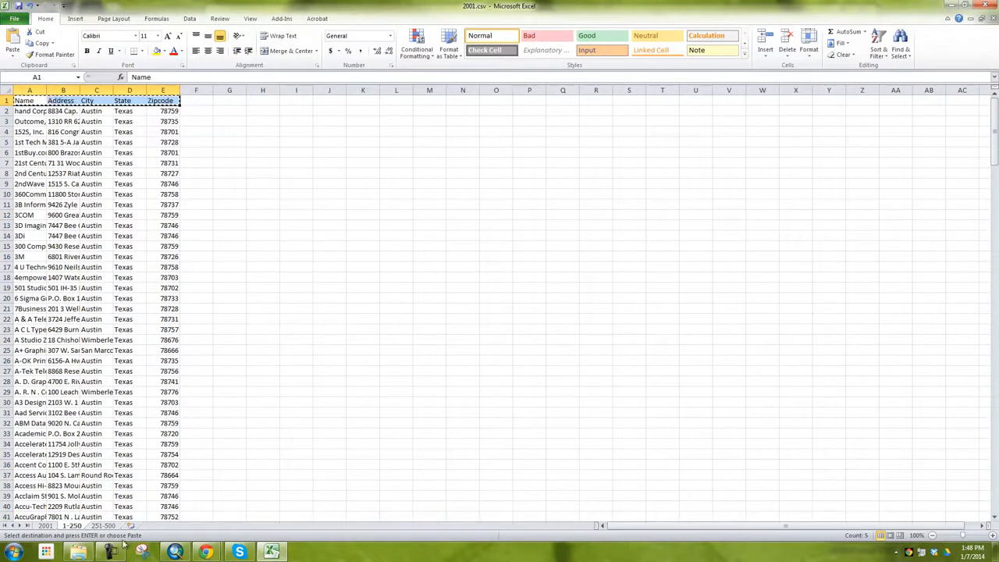
pyautogui.click(103, 525)
pyautogui.click(29, 100)
pyautogui.hotkey('ctrl', 'v')
pyautogui.click(153, 131)
# Select and copy rows 252 through 501 on the 2001 sheet.
pyautogui.click(44, 525)
pyautogui.click(63, 443)
pyautogui.scroll(-1, 8, 454)
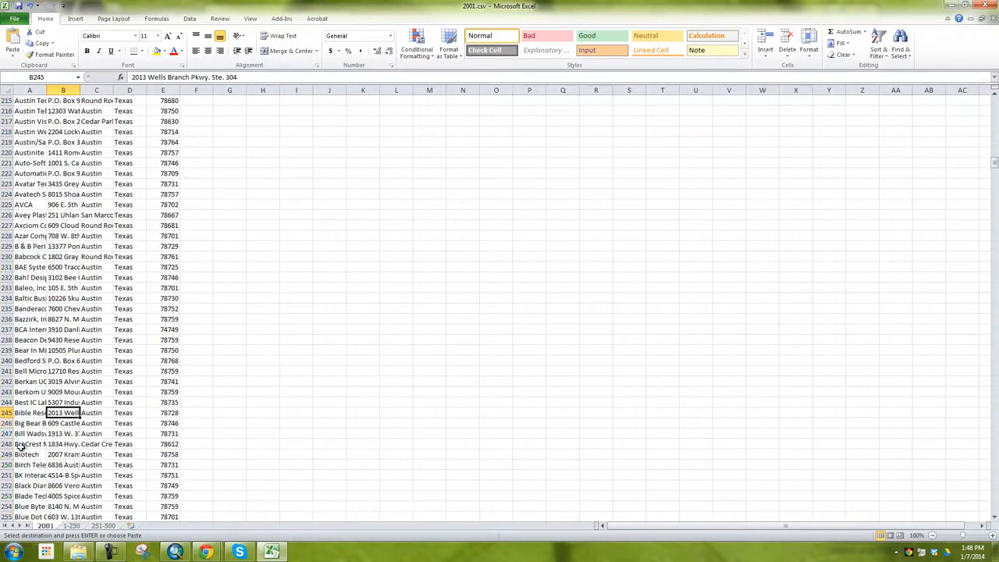
pyautogui.click(6, 475)
pyautogui.scroll(-20, 29, 474)
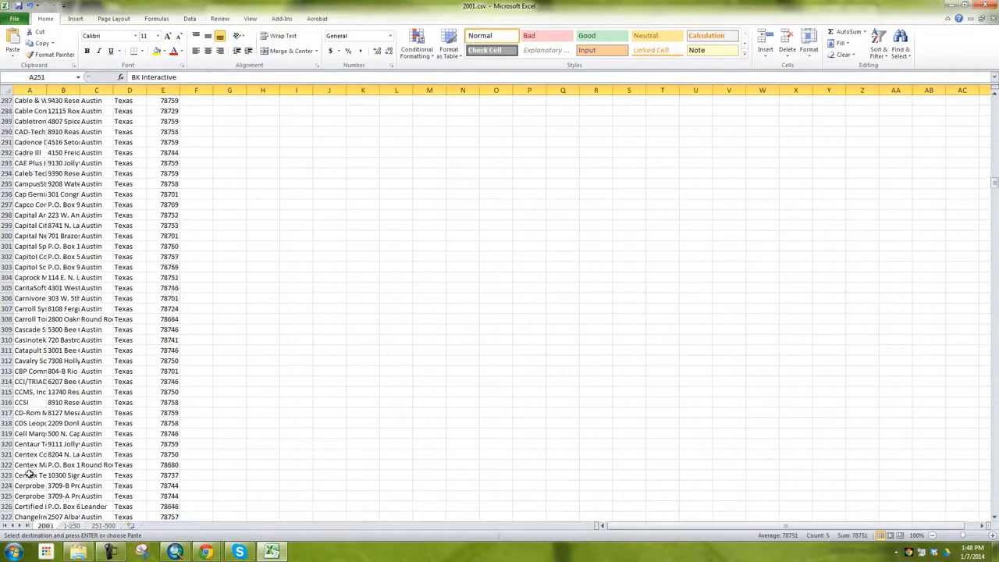
pyautogui.scroll(20, 29, 475)
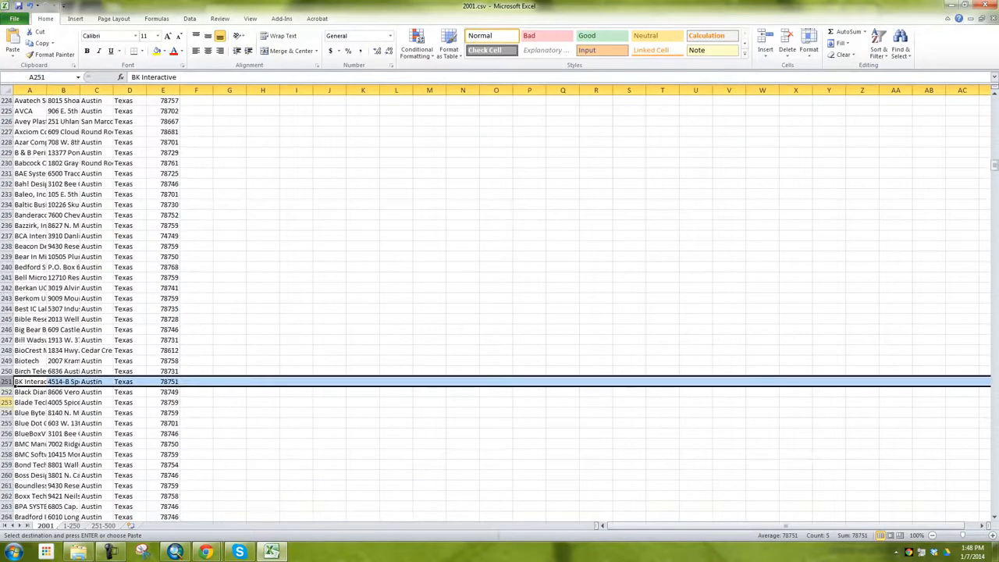
pyautogui.click(7, 392)
pyautogui.scroll(-20, 50, 422)
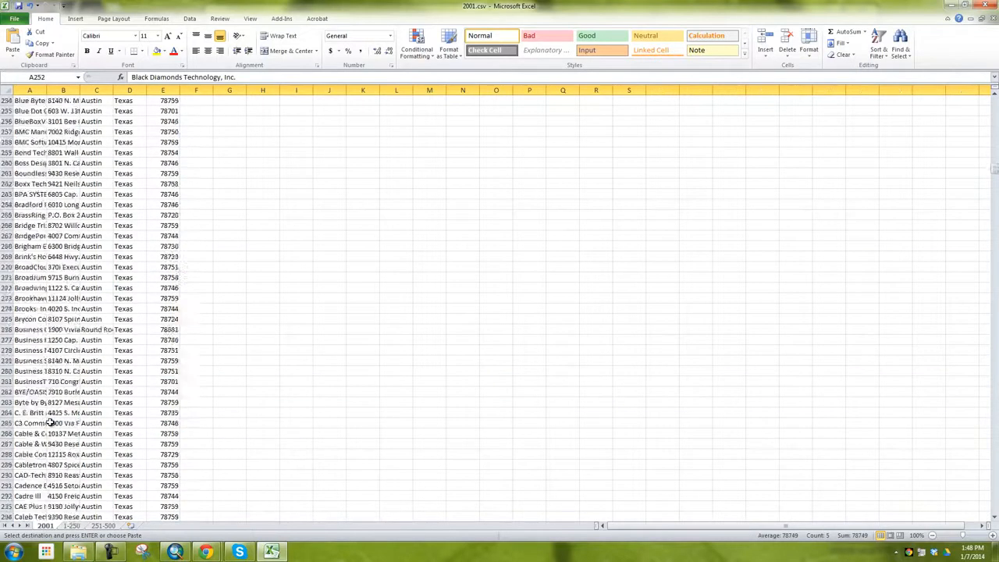
pyautogui.scroll(-20, 50, 422)
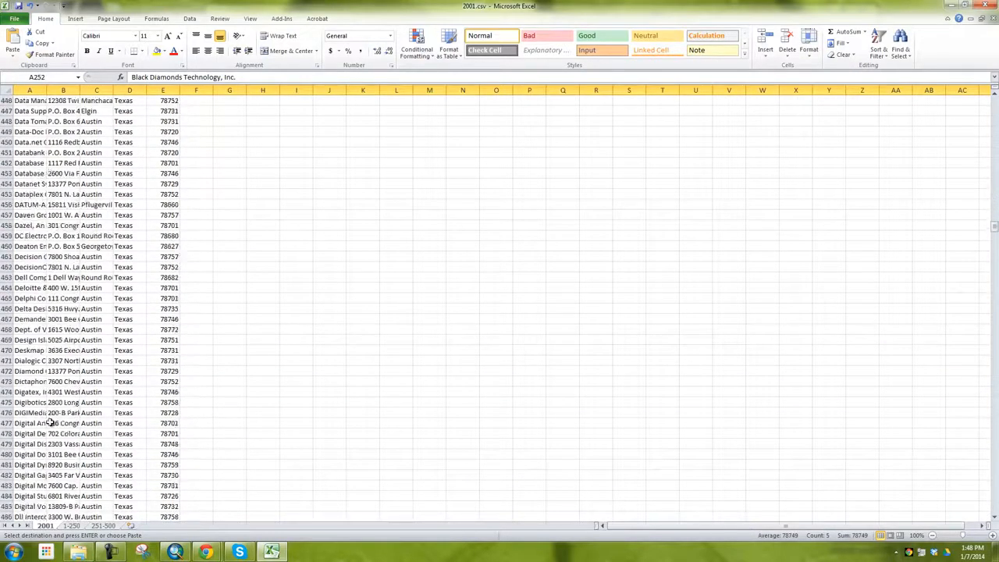
pyautogui.scroll(-9, 50, 422)
pyautogui.scroll(4, 50, 422)
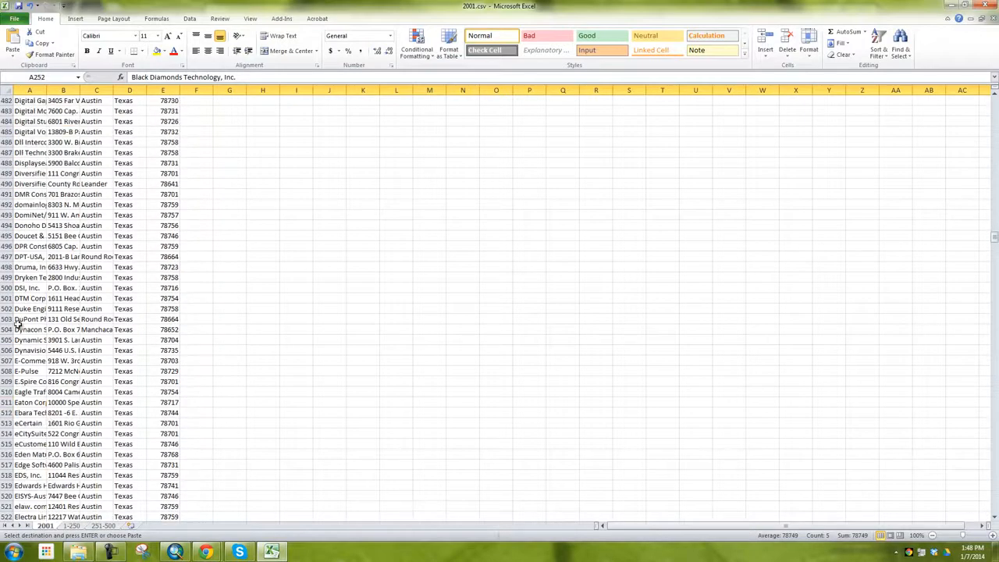
pyautogui.keyDown('shift'); pyautogui.click(5, 298); pyautogui.keyUp('shift')
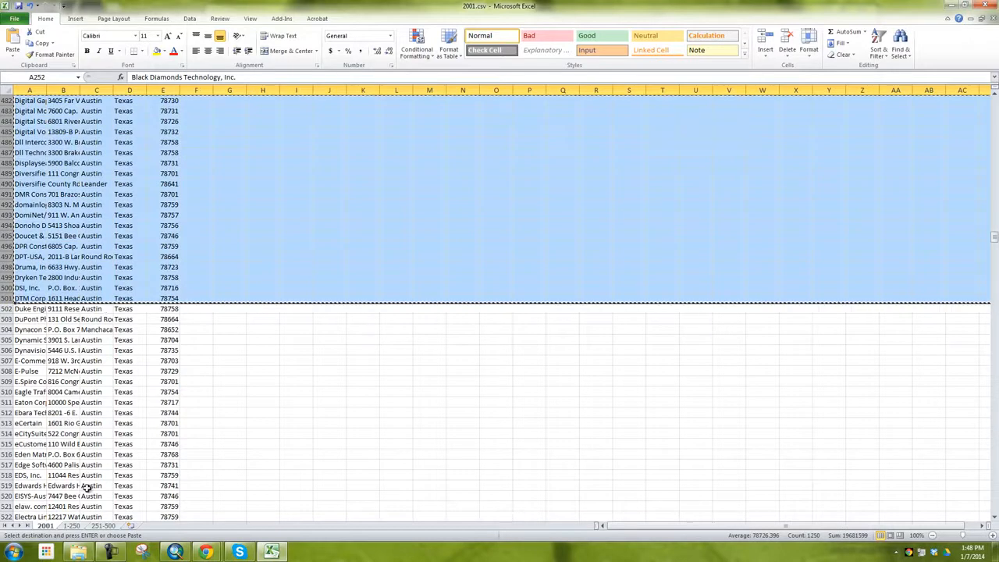
# Paste the copied rows below the header of the 251-500 sheet, starting at cell A2.
pyautogui.click(104, 525)
pyautogui.click(27, 109)
pyautogui.hotkey('ctrl', 'v')
pyautogui.click(199, 209)
# Save only the 1-250 sheet as 2001_1-250.csv in CSV (Comma delimited) format in the Geocoding folder, keeping that format.
pyautogui.click(79, 527)
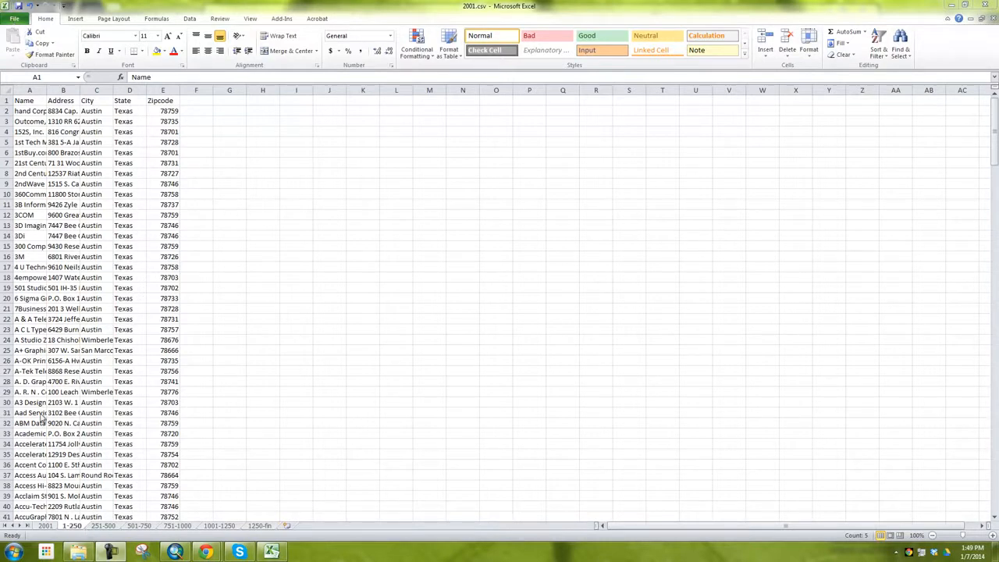
pyautogui.click(14, 18)
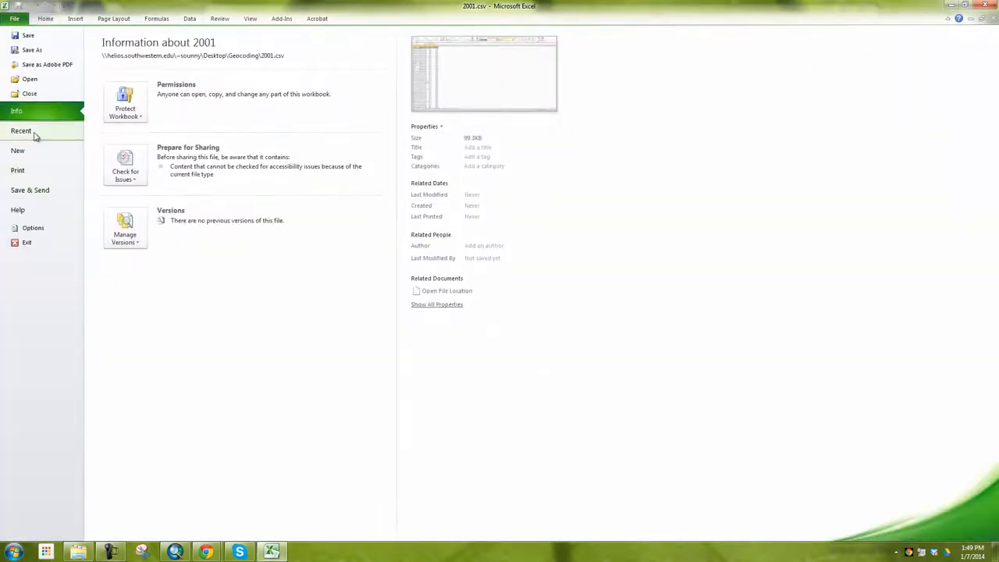
pyautogui.click(33, 53)
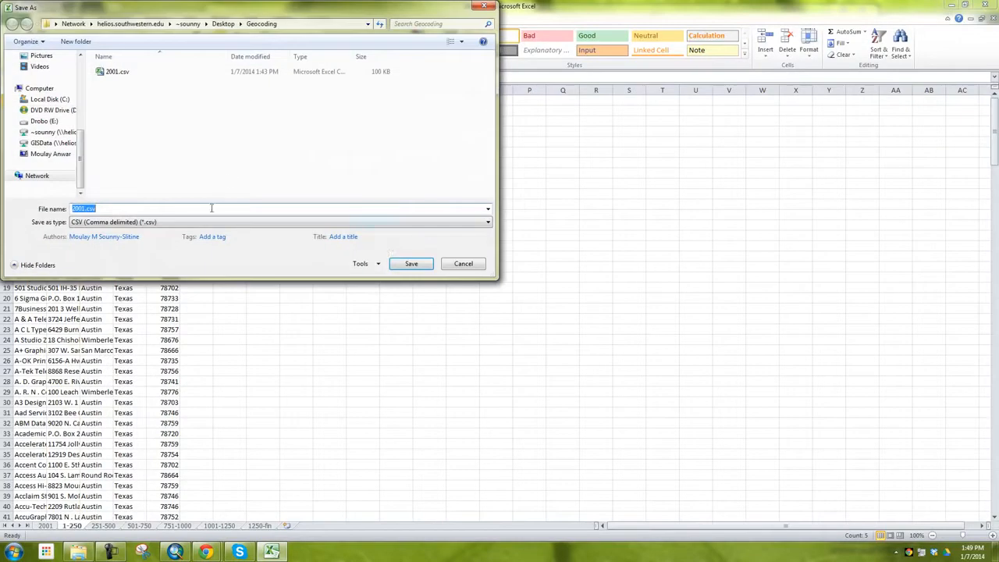
pyautogui.click(186, 223)
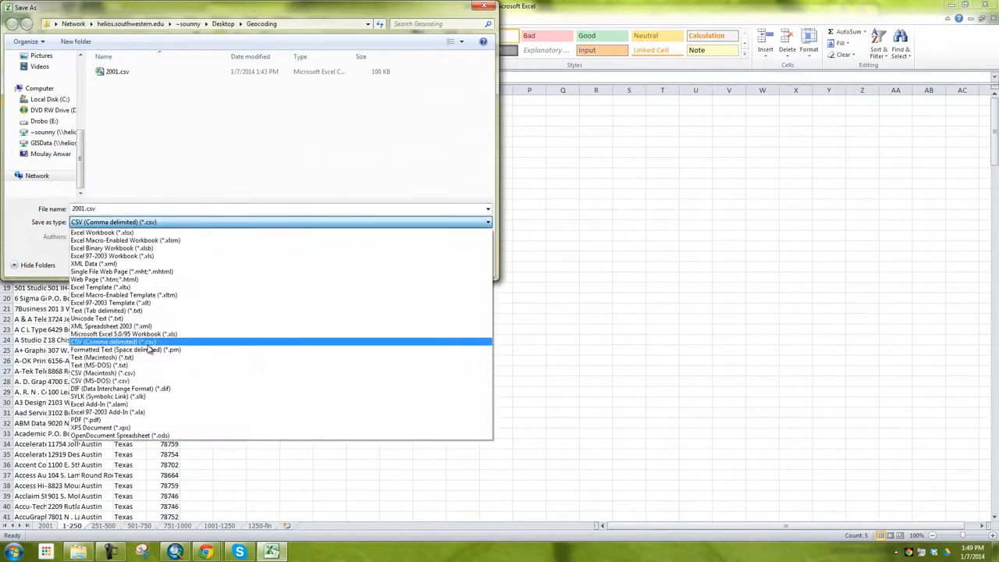
pyautogui.click(91, 206)
pyautogui.click(84, 209)
pyautogui.click(84, 209)
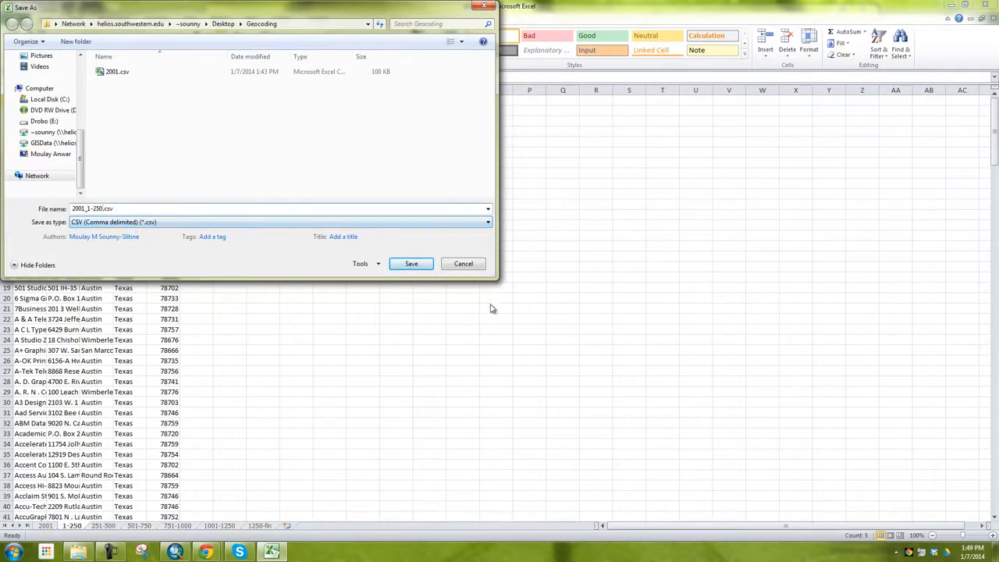
pyautogui.click(413, 265)
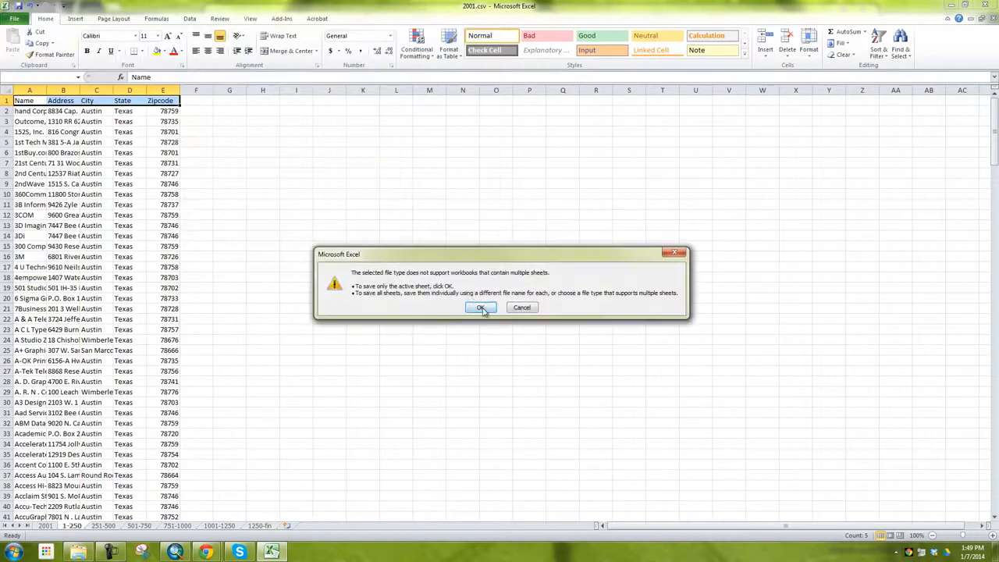
pyautogui.click(481, 307)
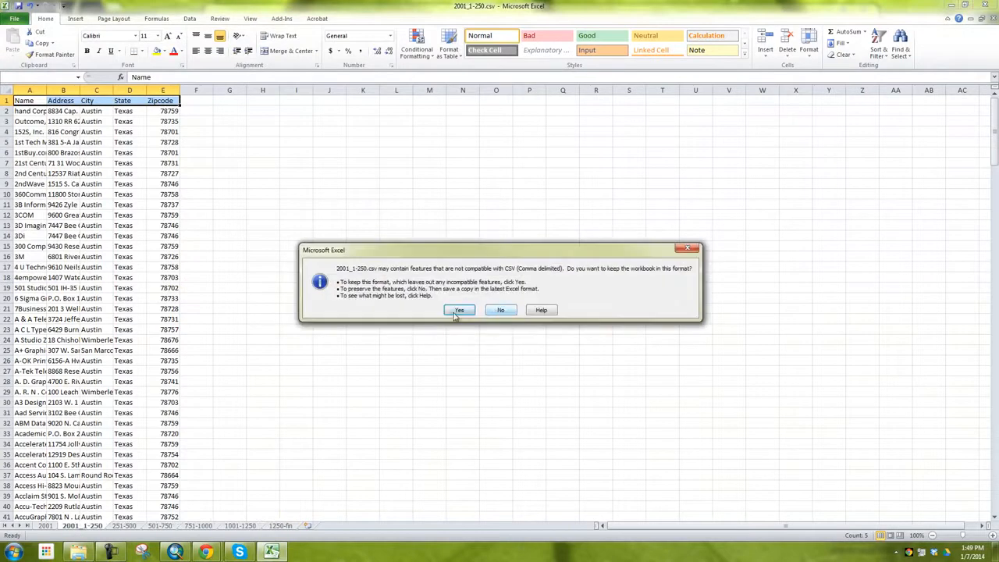
pyautogui.click(457, 311)
# Save only the 251-500 sheet as 2001_251-500.csv in CSV (Comma delimited) format in the Geocoding folder, keeping that format.
pyautogui.click(124, 525)
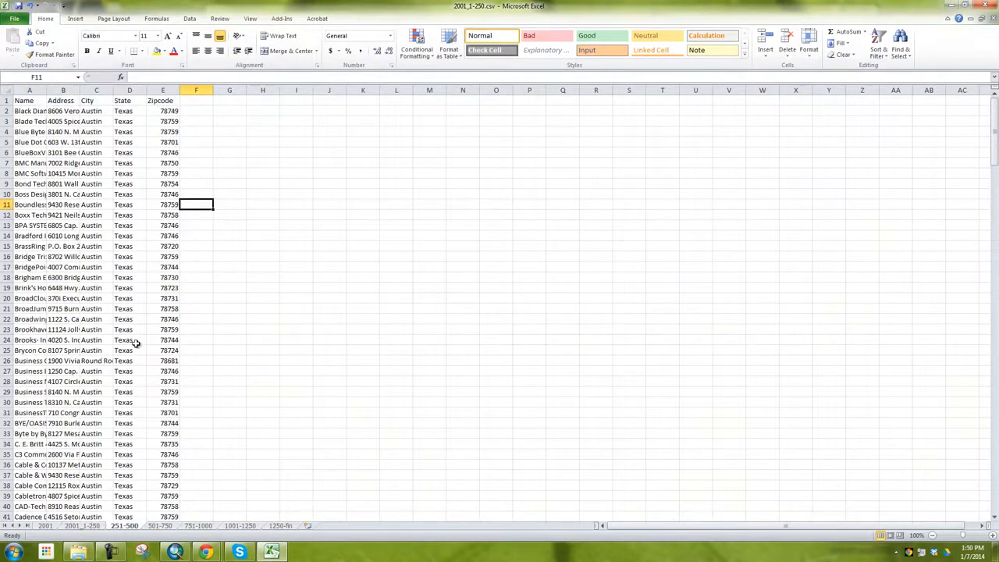
pyautogui.click(17, 20)
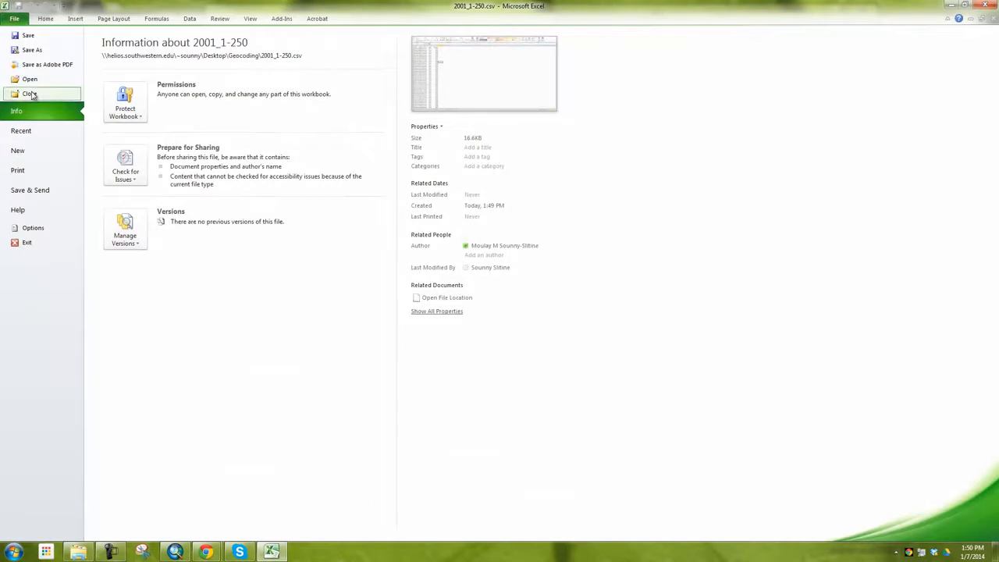
pyautogui.click(31, 49)
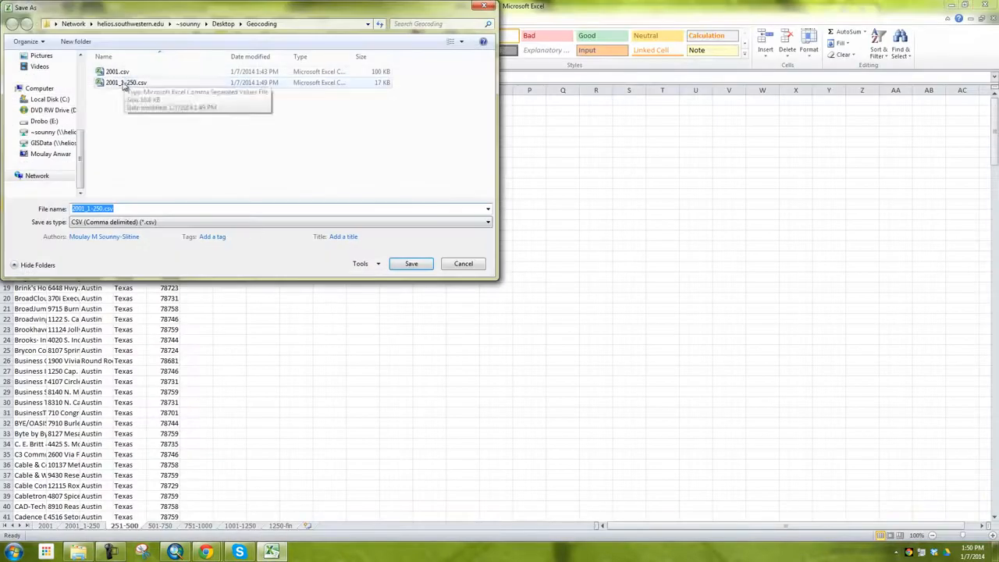
pyautogui.click(125, 82)
pyautogui.click(88, 209)
pyautogui.click(88, 209)
pyautogui.write('25')
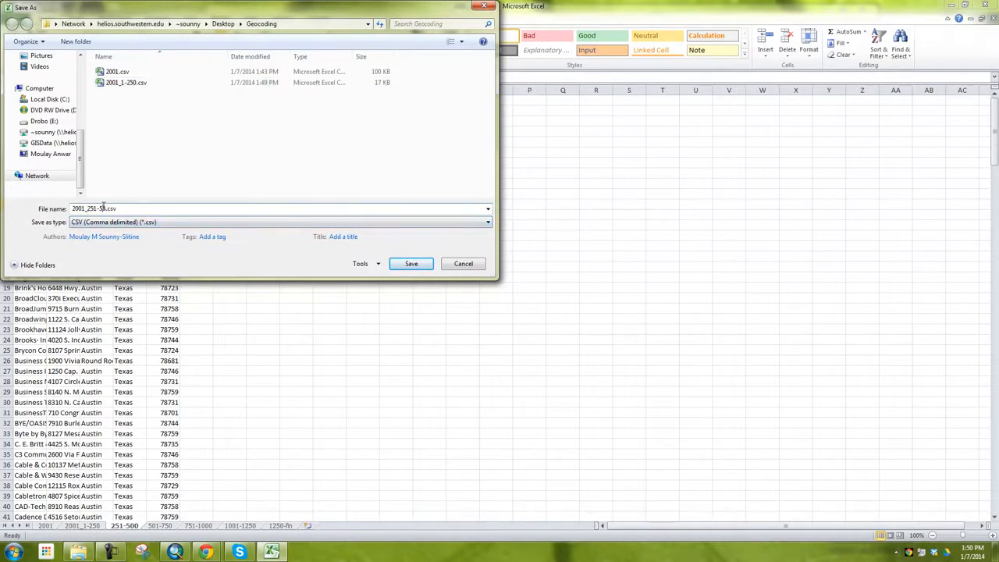
pyautogui.click(402, 264)
pyautogui.click(480, 307)
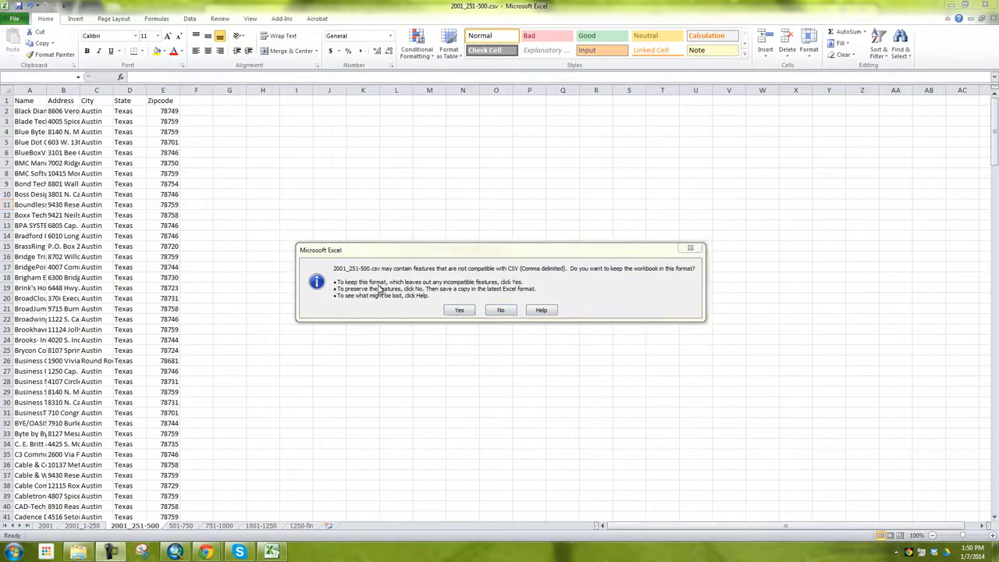
pyautogui.click(460, 311)
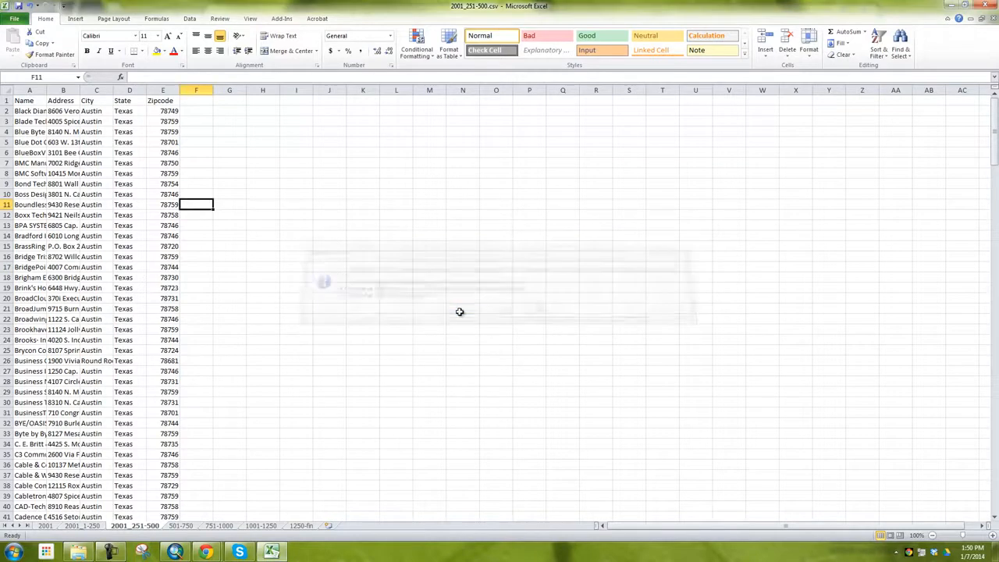
# Switch to the ArcGIS Online map and import 2001_1-250.csv from the Desktop's Geocoding folder as a layer from file.
pyautogui.click(961, 6)
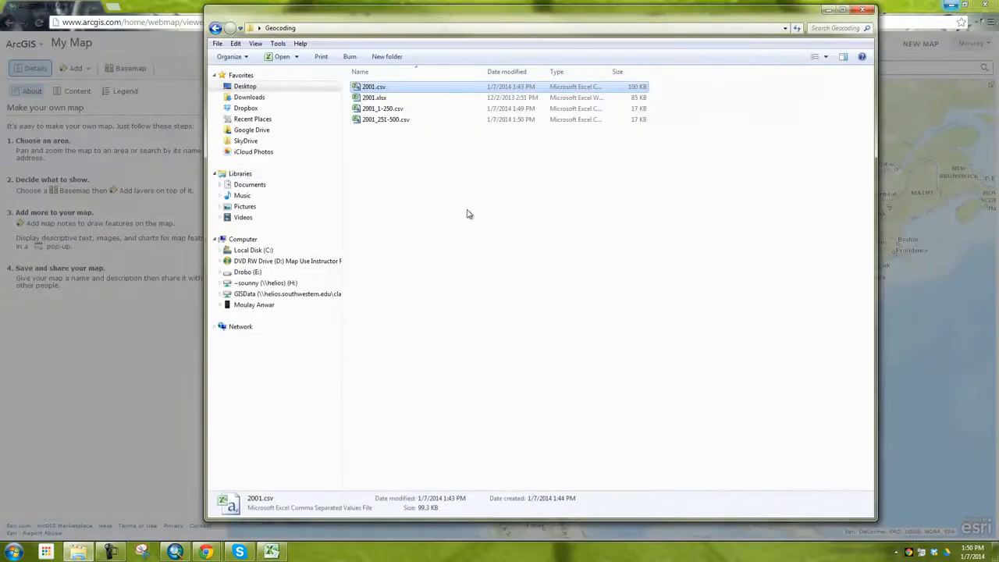
pyautogui.click(400, 205)
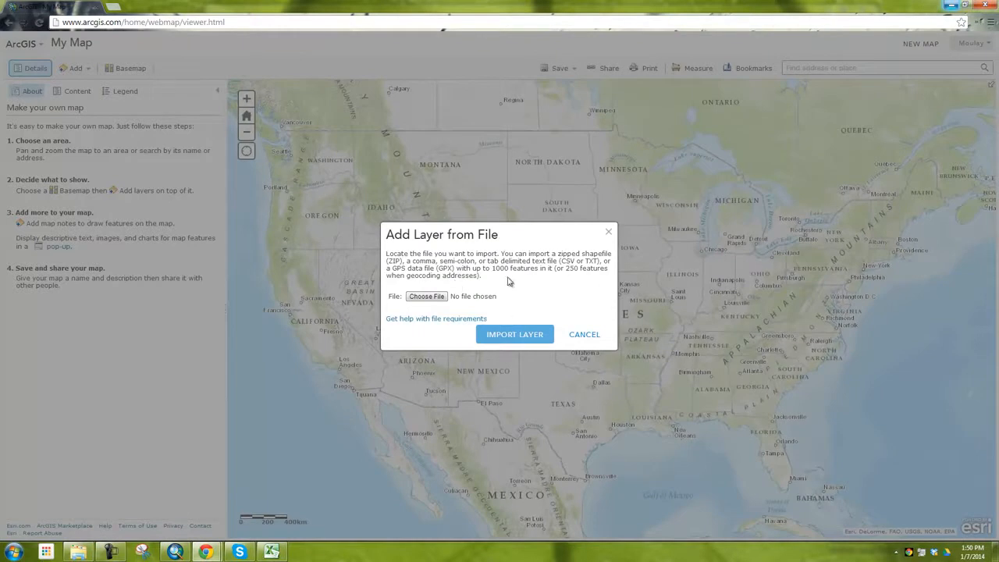
pyautogui.click(433, 296)
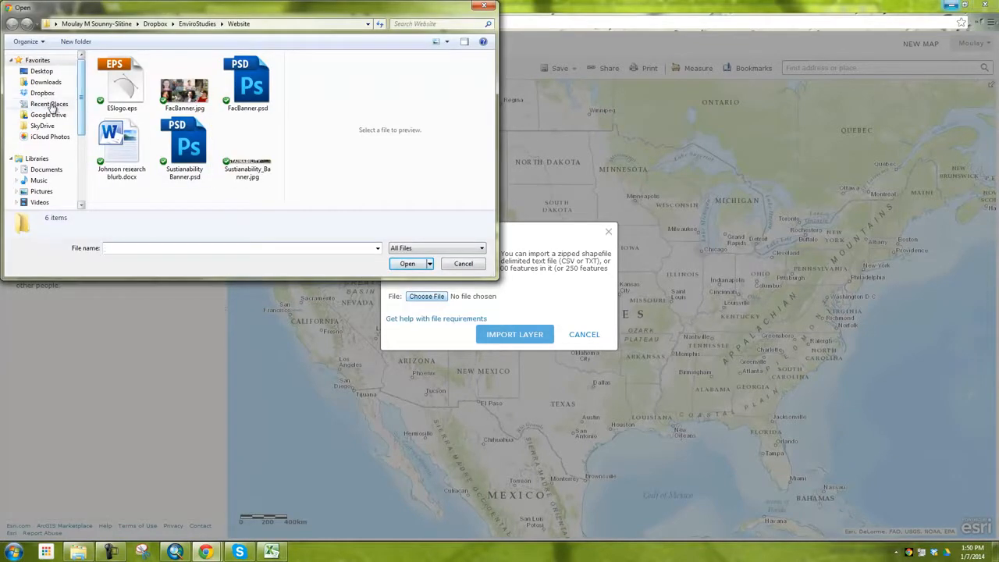
pyautogui.click(44, 74)
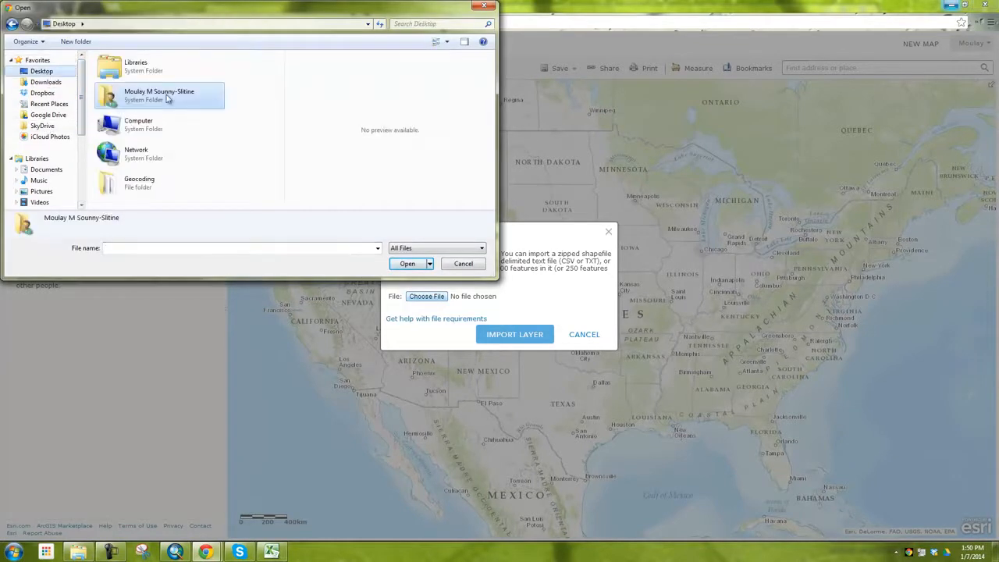
pyautogui.doubleClick(133, 187)
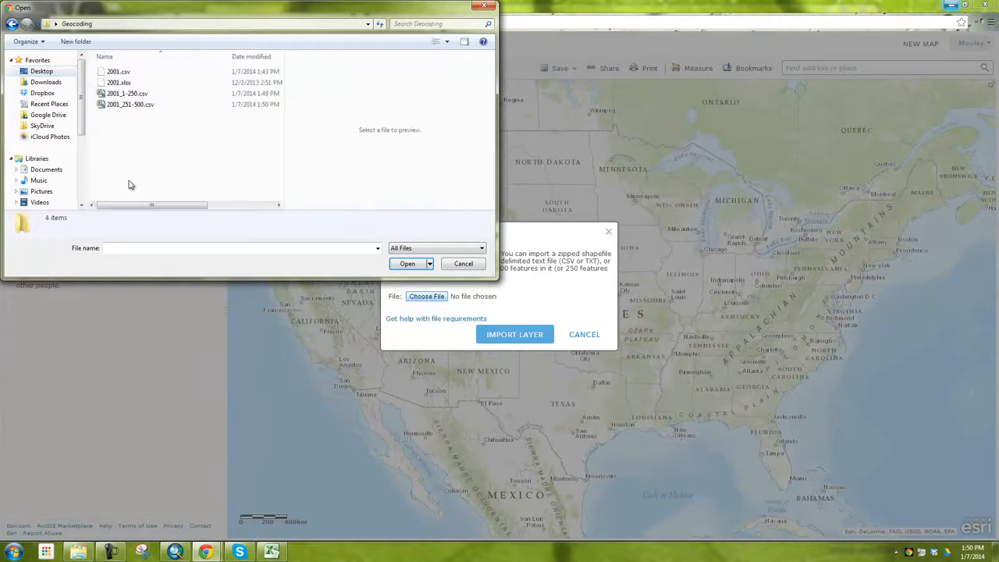
pyautogui.click(137, 95)
pyautogui.click(410, 265)
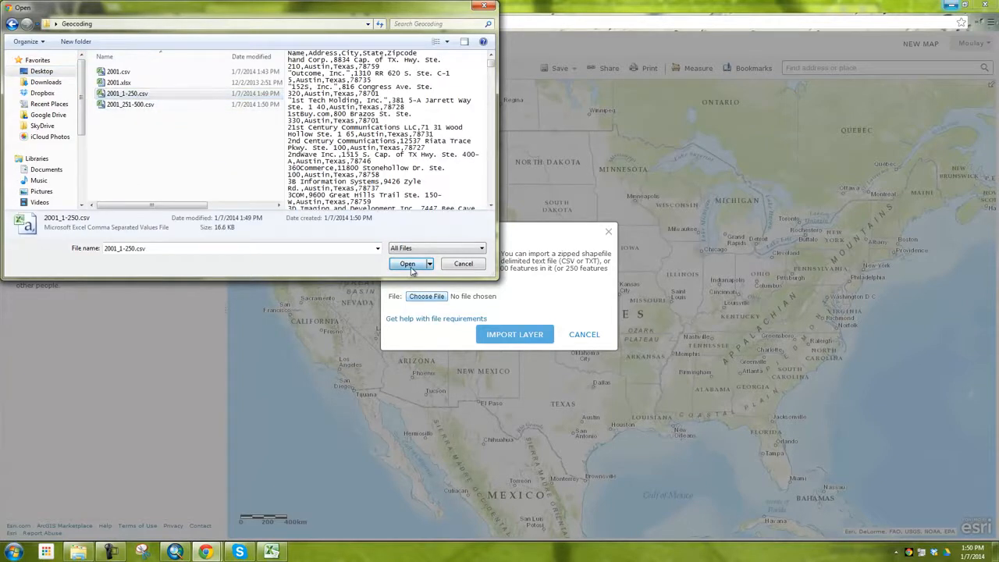
pyautogui.click(533, 358)
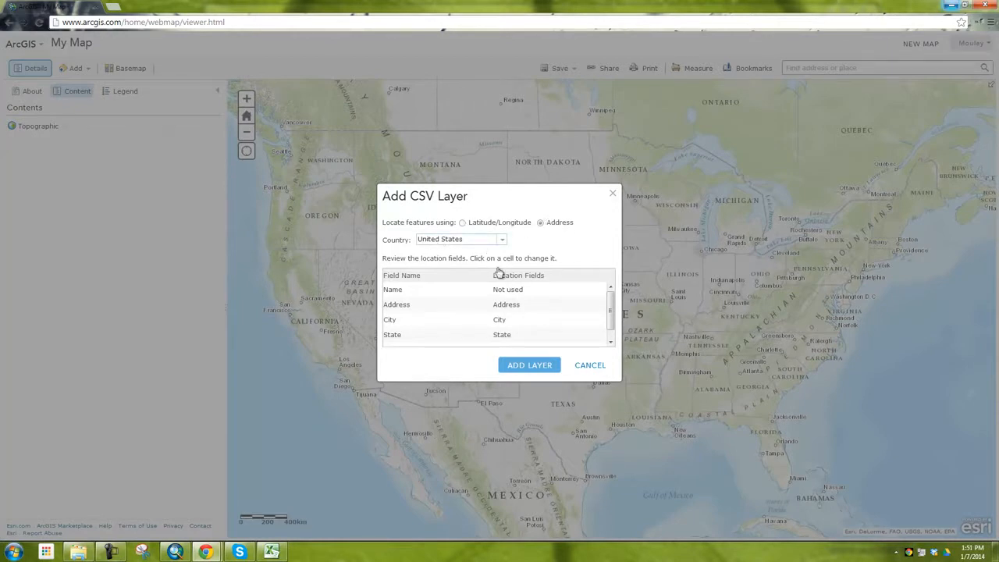
# Match the CSV layer's Zipcode field to the ZIP Code location field.
pyautogui.click(510, 293)
pyautogui.click(594, 290)
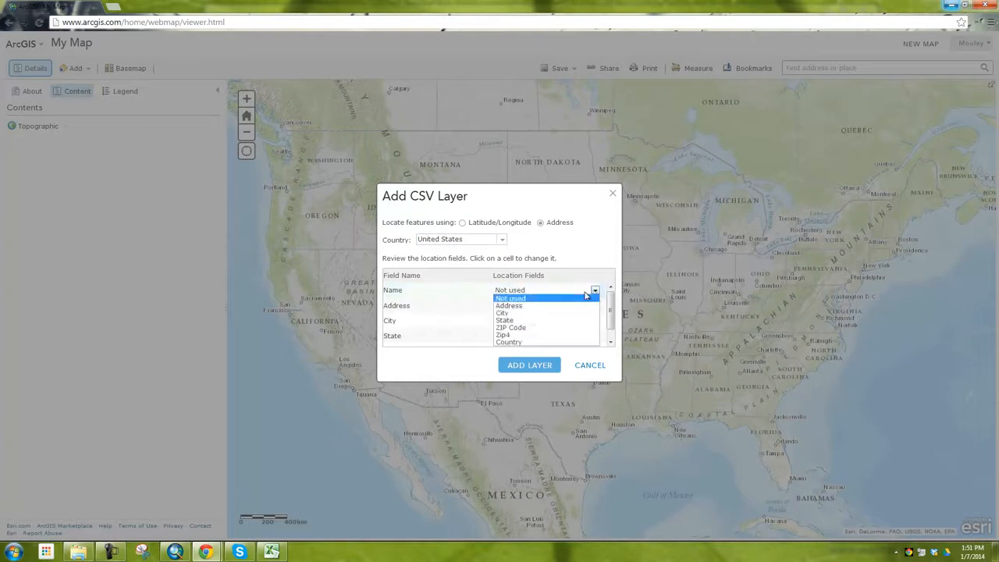
pyautogui.click(527, 280)
pyautogui.click(523, 277)
pyautogui.scroll(-1, 404, 312)
pyautogui.scroll(1, 404, 312)
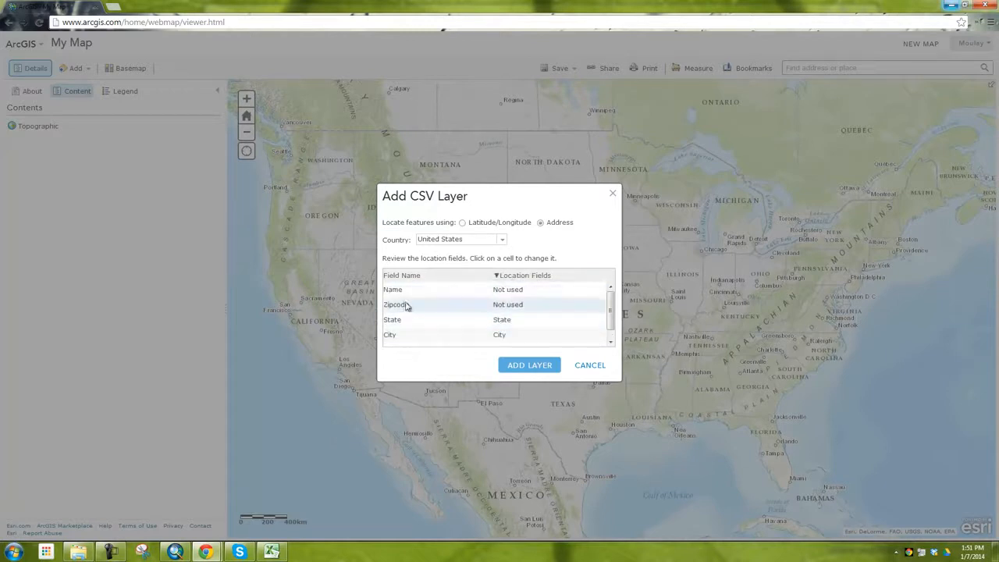
pyautogui.click(525, 311)
pyautogui.click(528, 310)
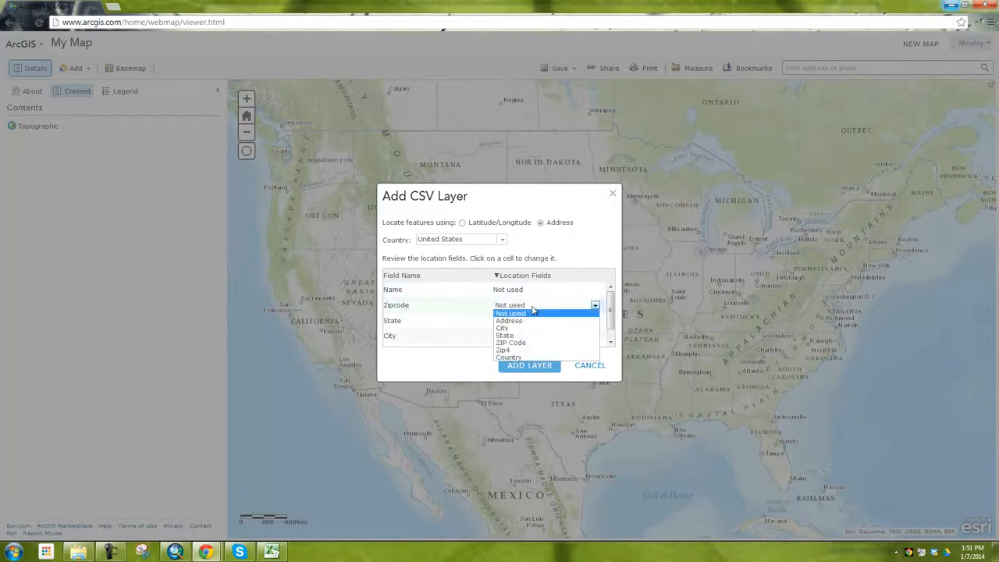
pyautogui.click(519, 343)
pyautogui.scroll(-1, 507, 331)
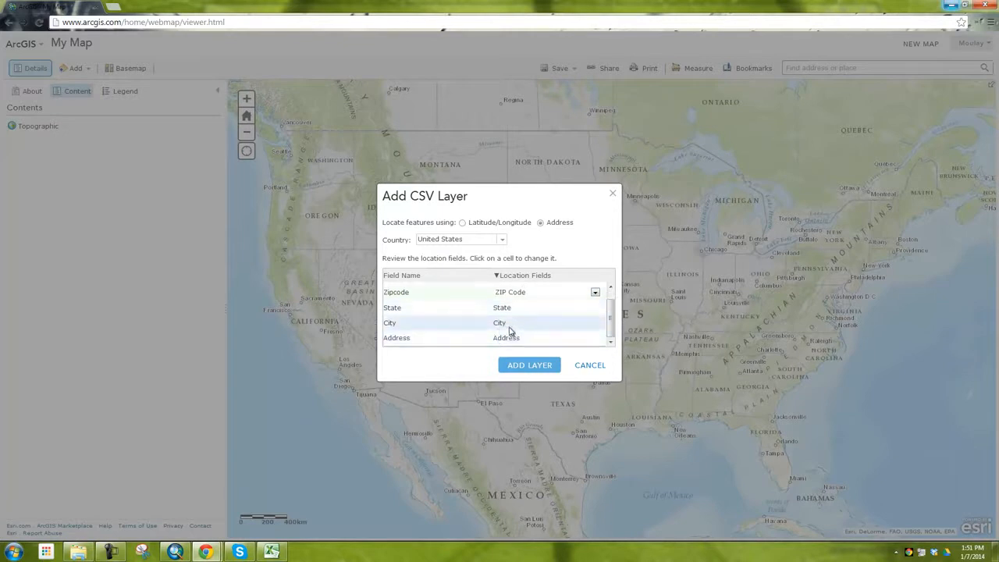
pyautogui.scroll(1, 509, 331)
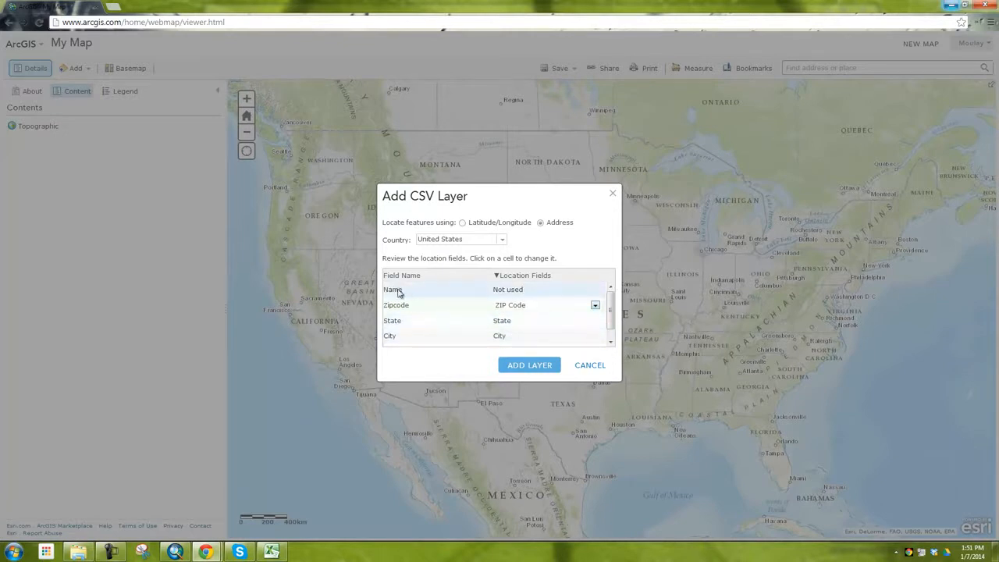
# Leave the Name field as Not used for location and add the 2001_1-250 CSV layer to the map.
pyautogui.click(531, 293)
pyautogui.click(550, 290)
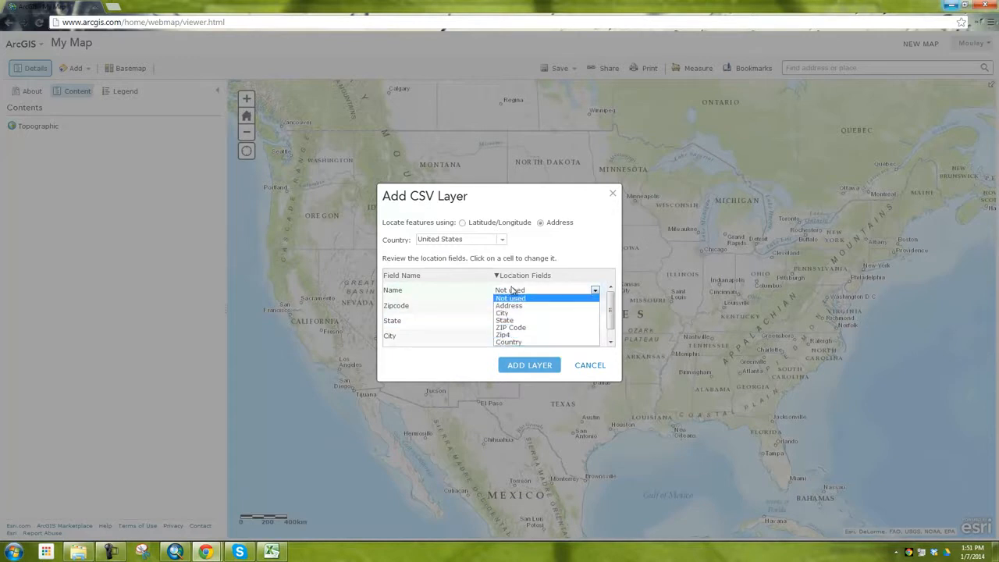
pyautogui.click(514, 295)
pyautogui.scroll(-1, 538, 319)
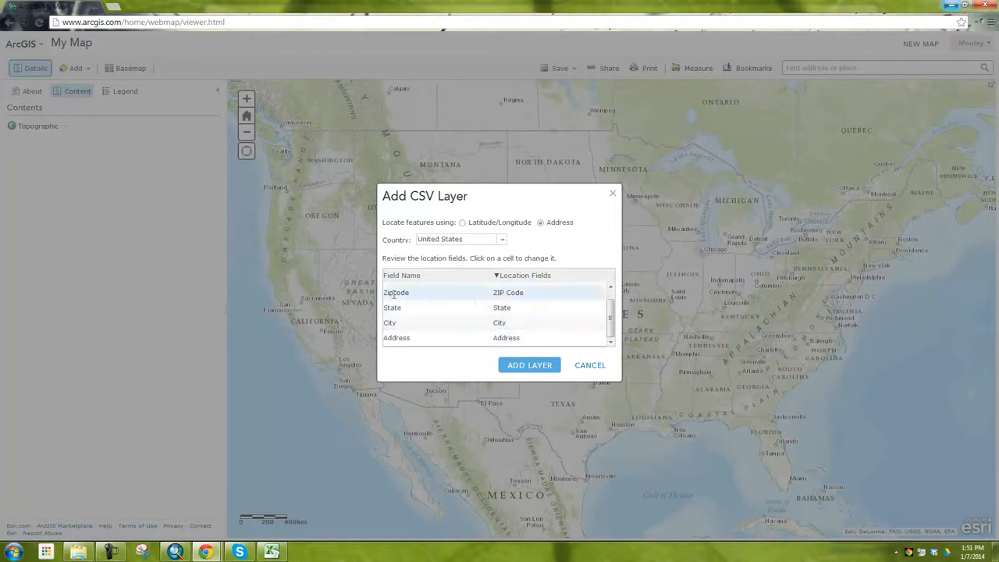
pyautogui.scroll(1, 586, 330)
pyautogui.click(534, 367)
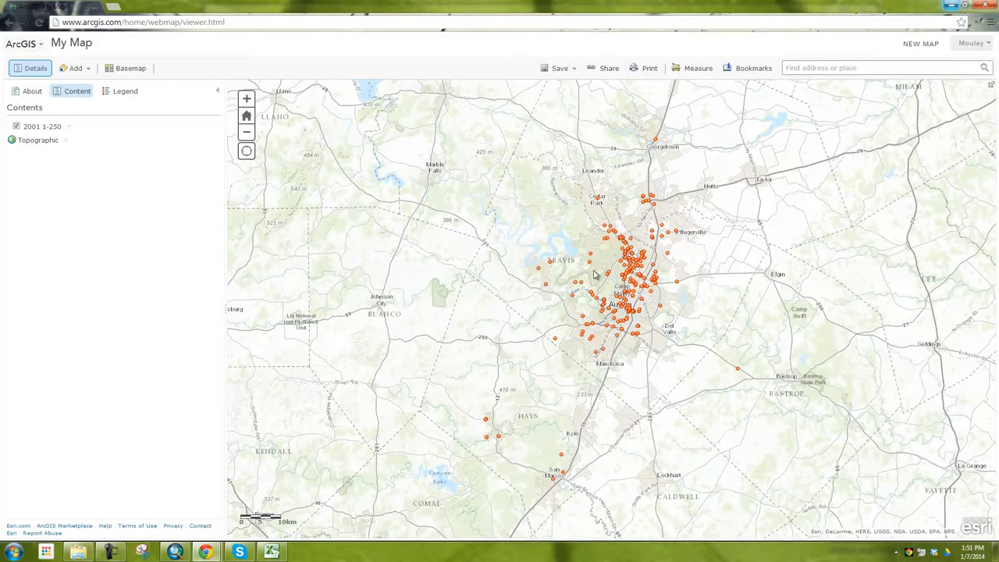
# Show the attribute table of the 2001 1-250 layer, look through its records, and close the table.
pyautogui.click(69, 127)
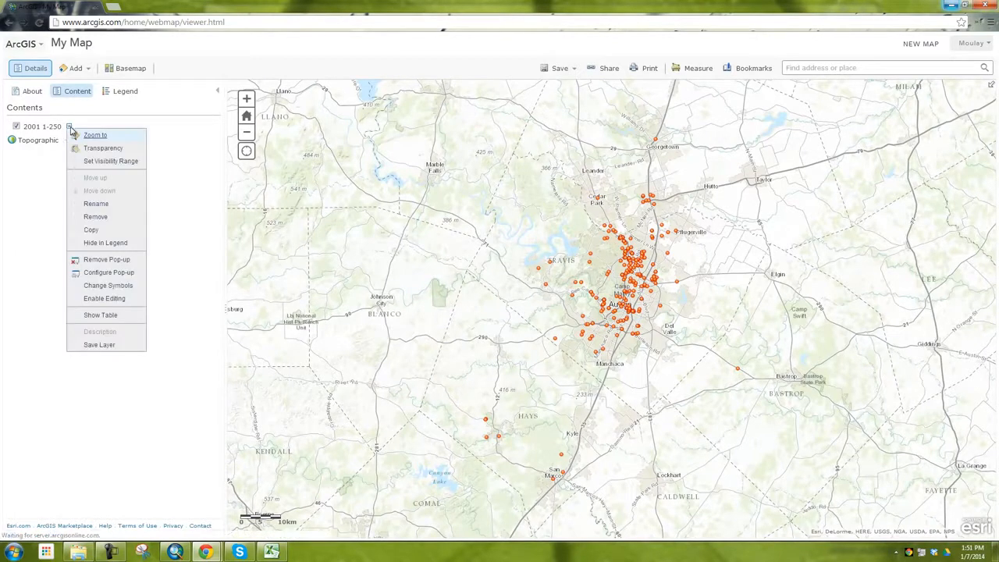
pyautogui.click(212, 153)
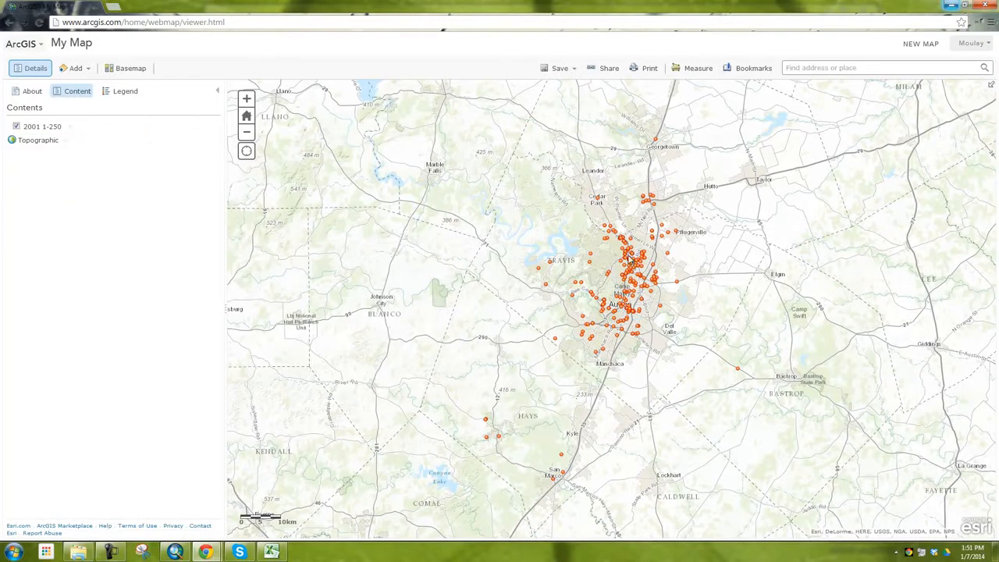
pyautogui.click(70, 127)
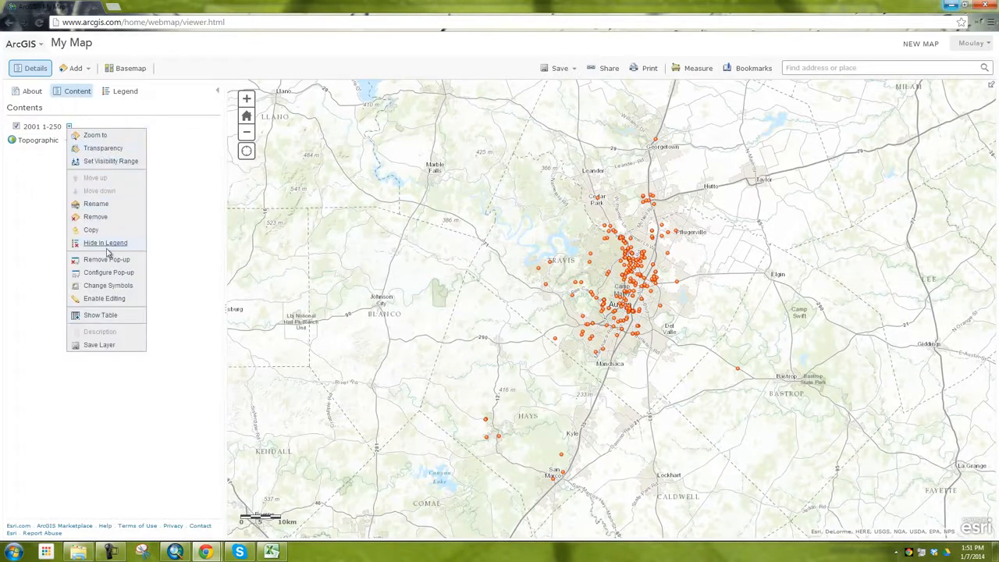
pyautogui.click(101, 318)
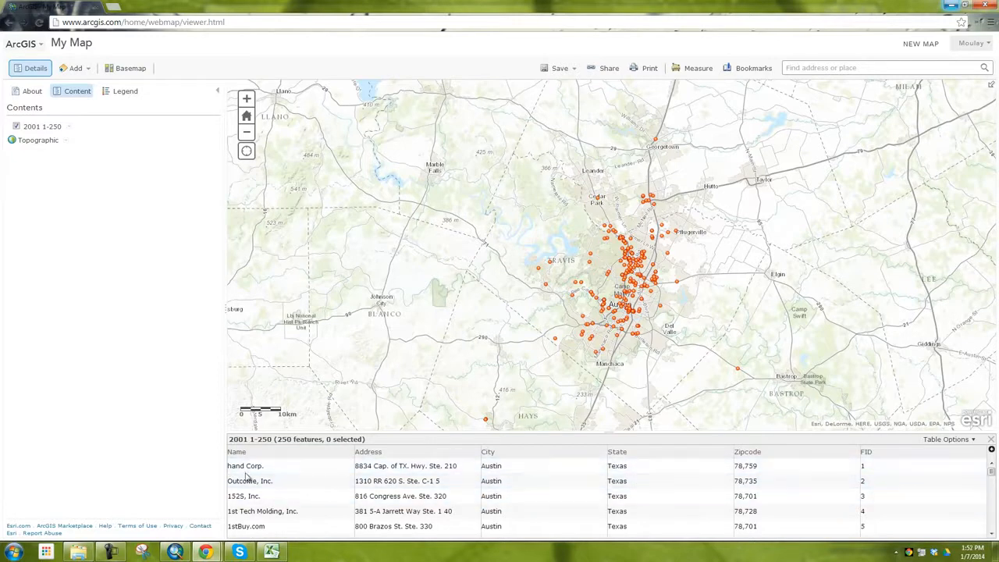
pyautogui.scroll(-2, 767, 474)
pyautogui.scroll(2, 764, 474)
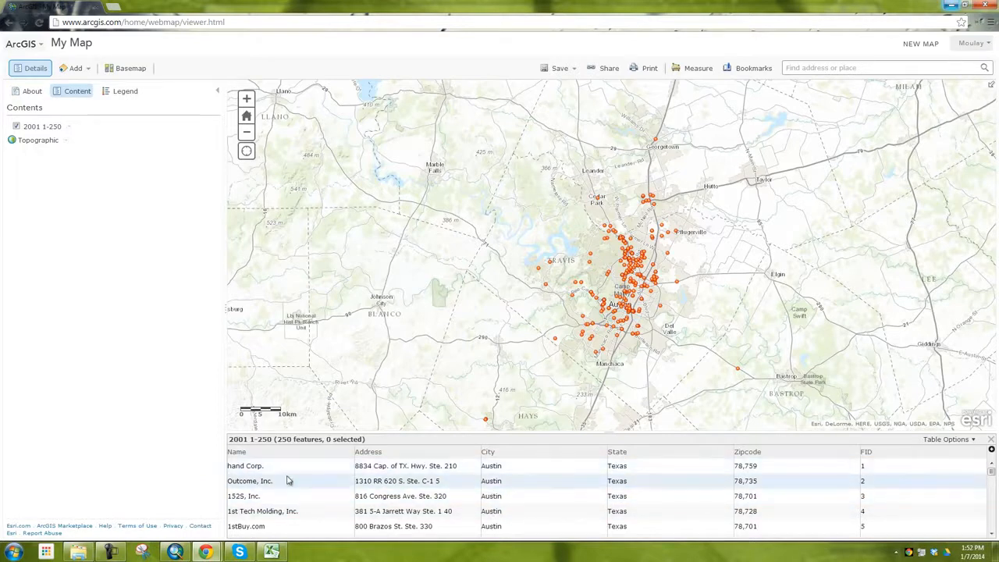
pyautogui.click(990, 443)
# Import 2001_251-500.csv from the Geocoding folder as another layer from file.
pyautogui.click(85, 70)
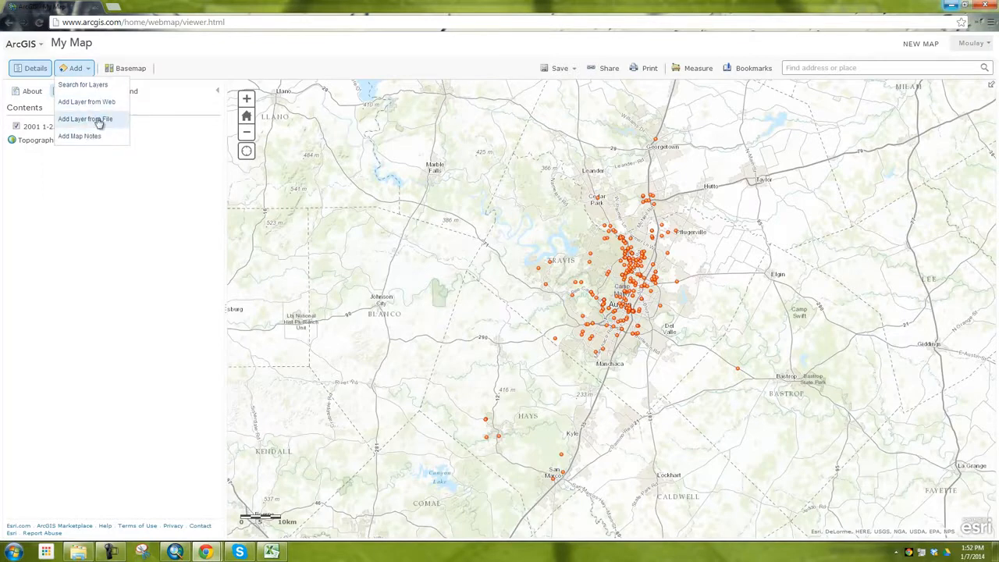
pyautogui.click(96, 118)
pyautogui.click(421, 297)
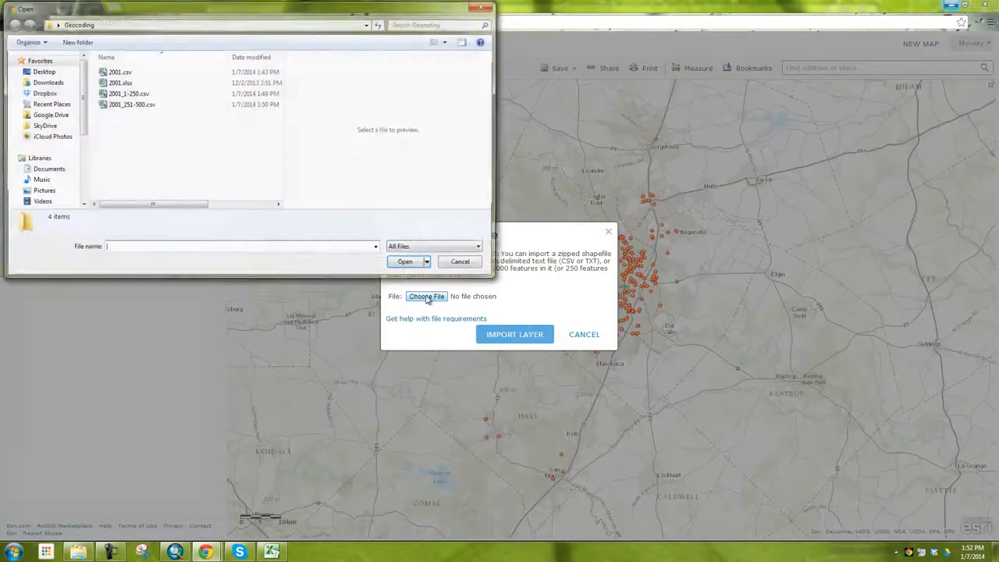
pyautogui.click(130, 105)
pyautogui.click(407, 263)
pyautogui.click(515, 361)
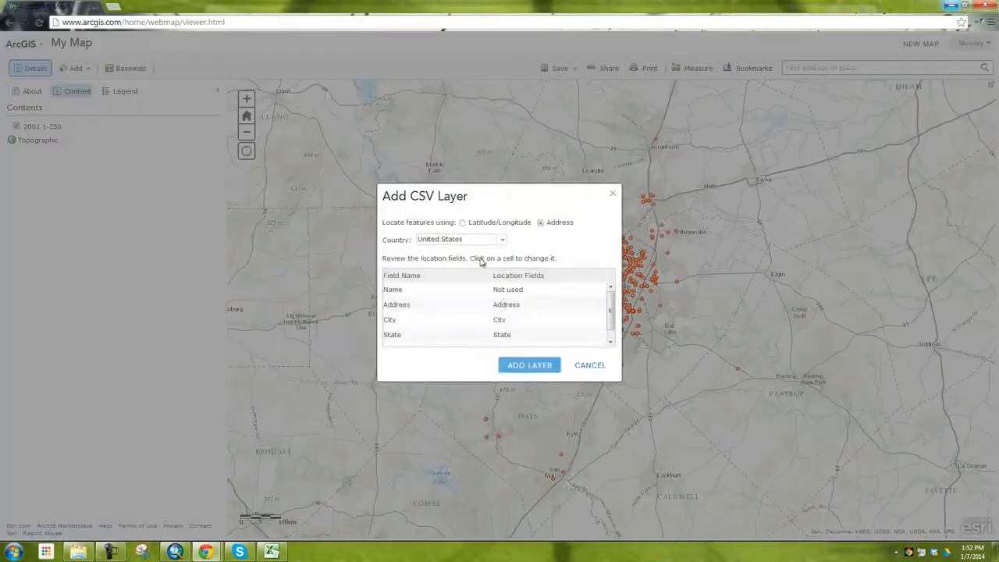
# Match the Zipcode field to the ZIP Code location field and add the 2001_251-500 CSV layer to the map.
pyautogui.click(611, 343)
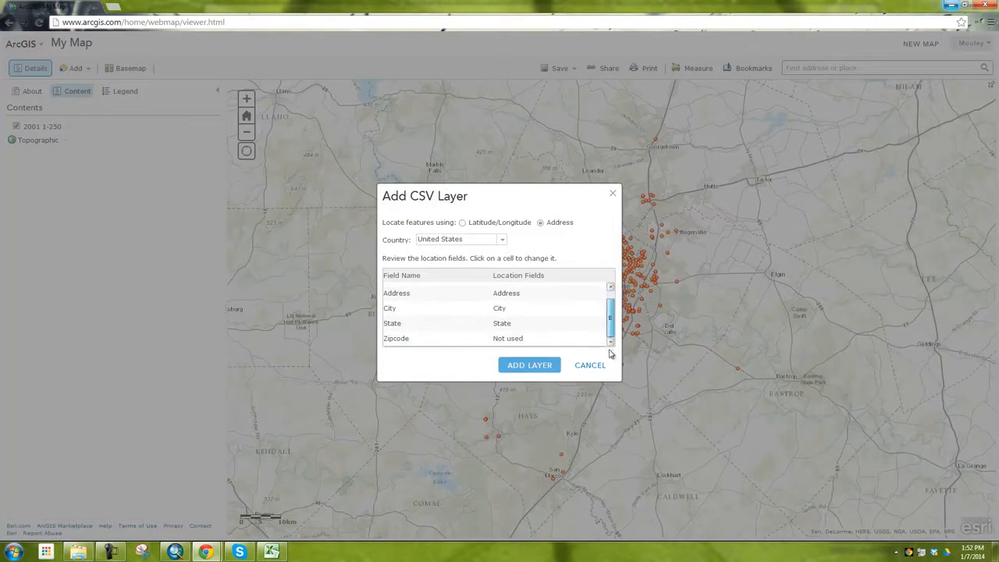
pyautogui.click(523, 340)
pyautogui.click(593, 341)
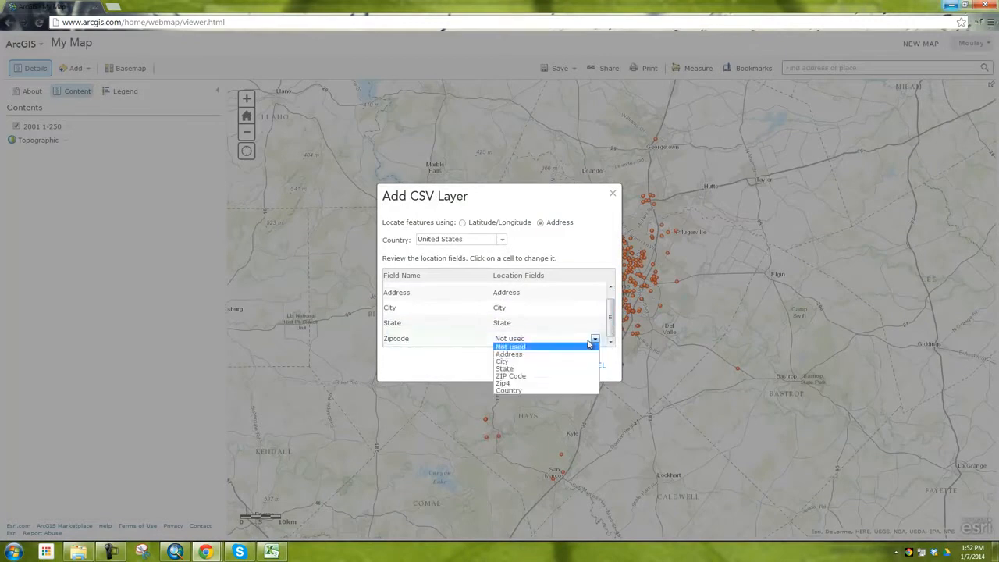
pyautogui.click(531, 375)
pyautogui.click(529, 365)
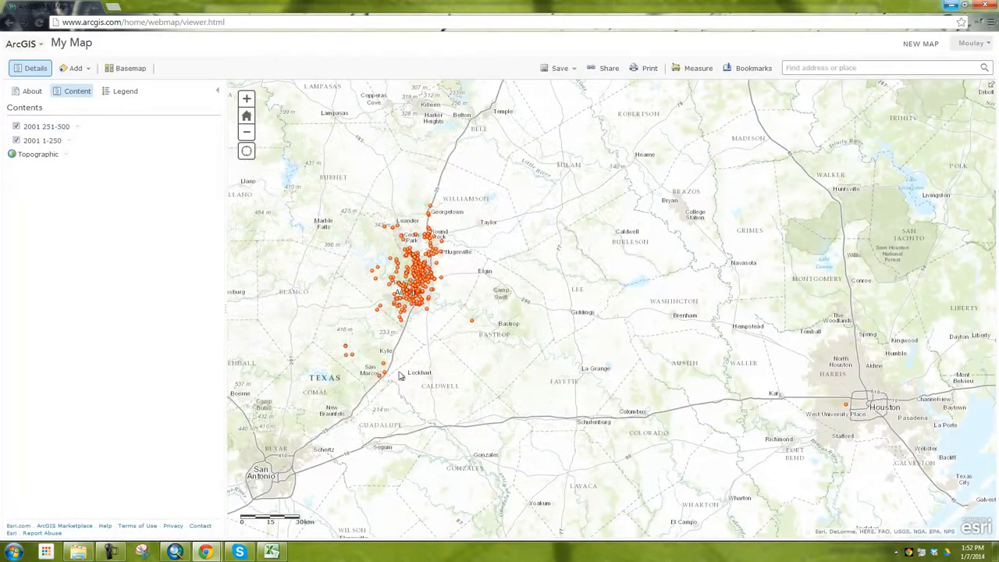
# Zoom the map in one level and center it on the cluster of points around Austin.
pyautogui.click(246, 99)
pyautogui.moveTo(362, 240); pyautogui.dragTo(730, 281)
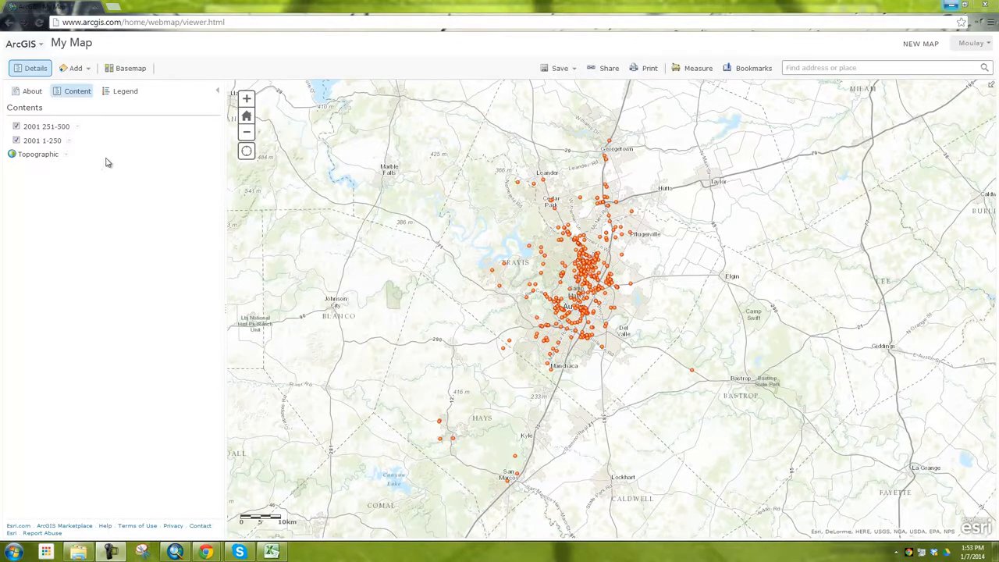
pyautogui.click(77, 128)
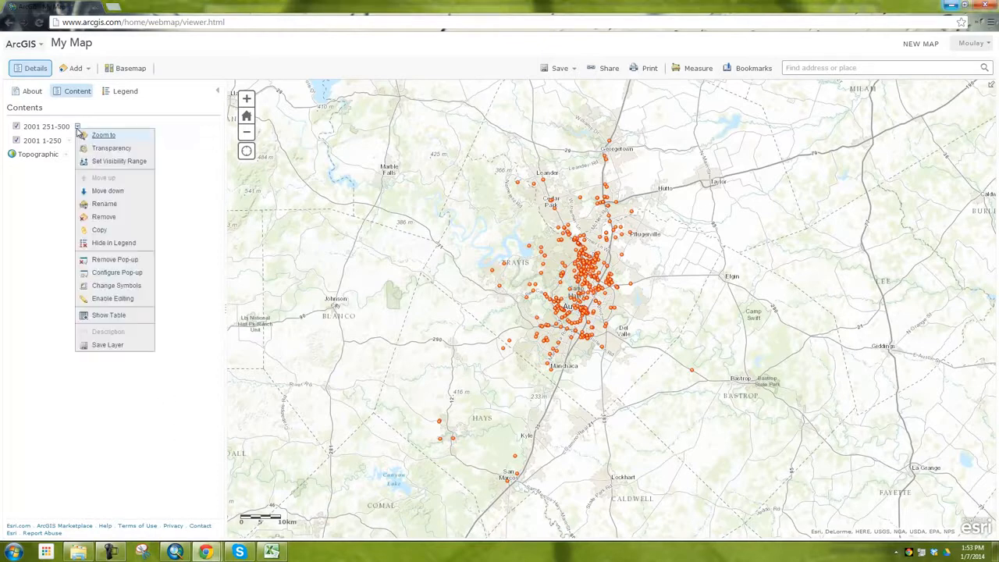
pyautogui.click(110, 346)
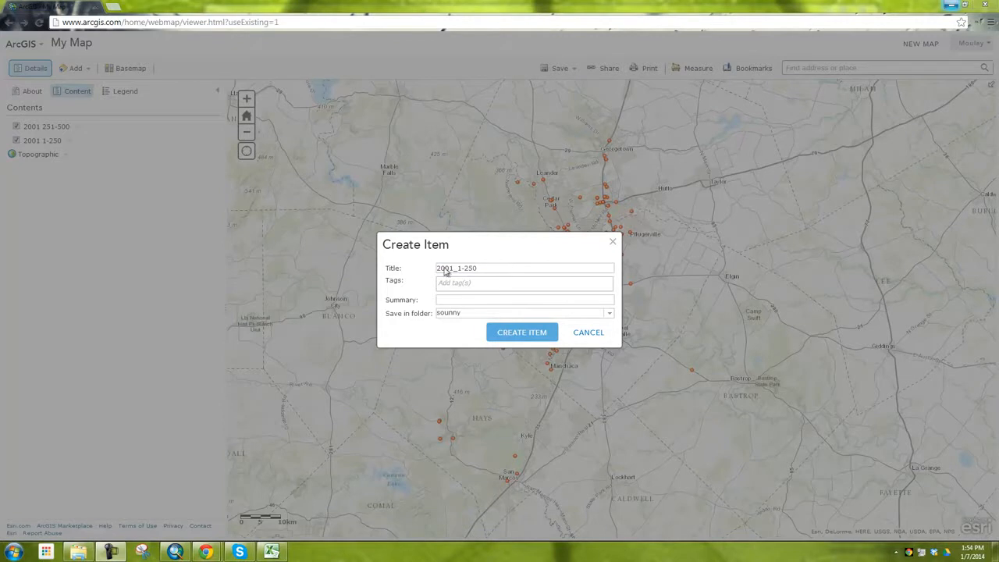
pyautogui.click(597, 334)
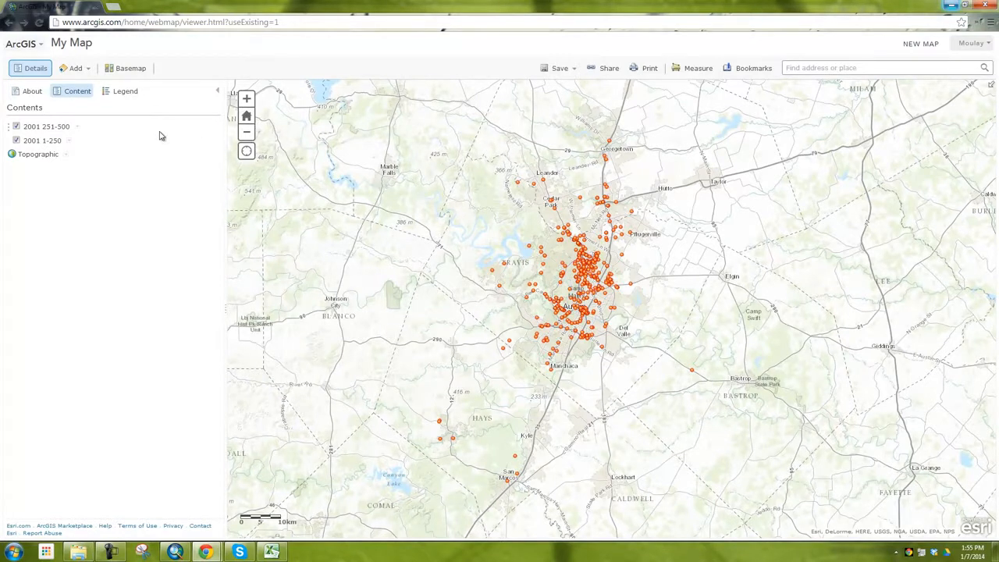
# Save the map as a new web map titled Austin_High_Tech with the tags Austin and austin hightech.
pyautogui.click(573, 70)
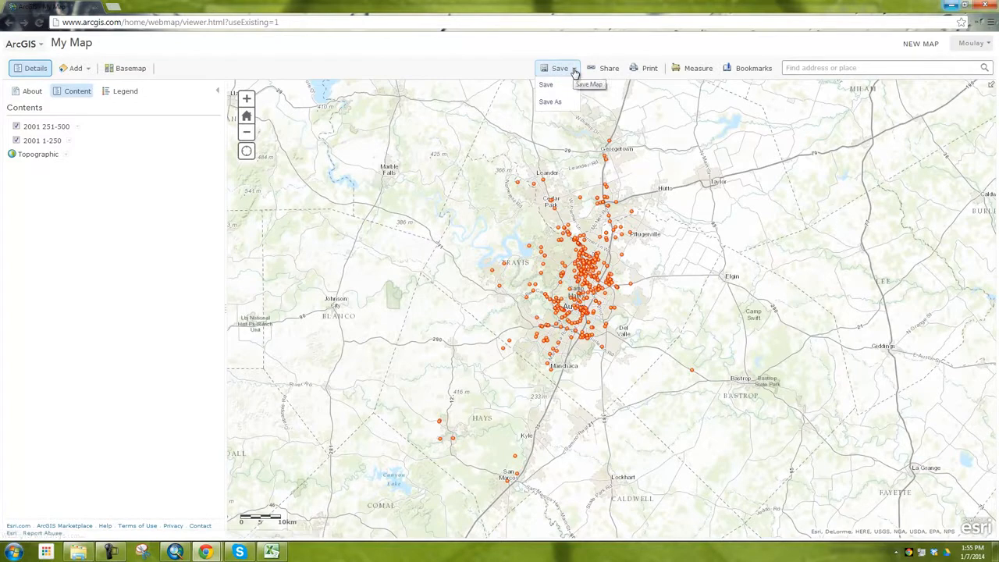
pyautogui.click(550, 102)
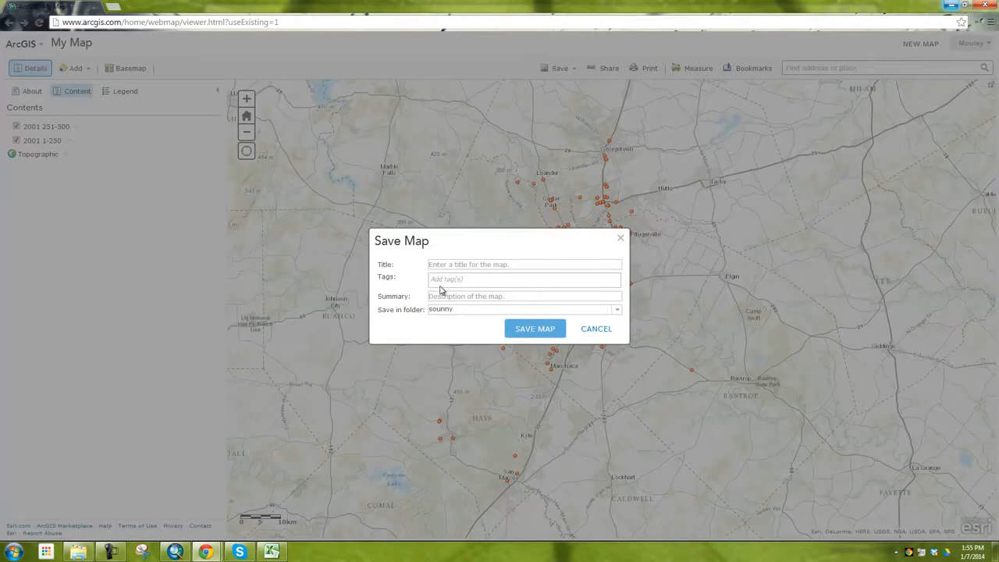
pyautogui.click(453, 268)
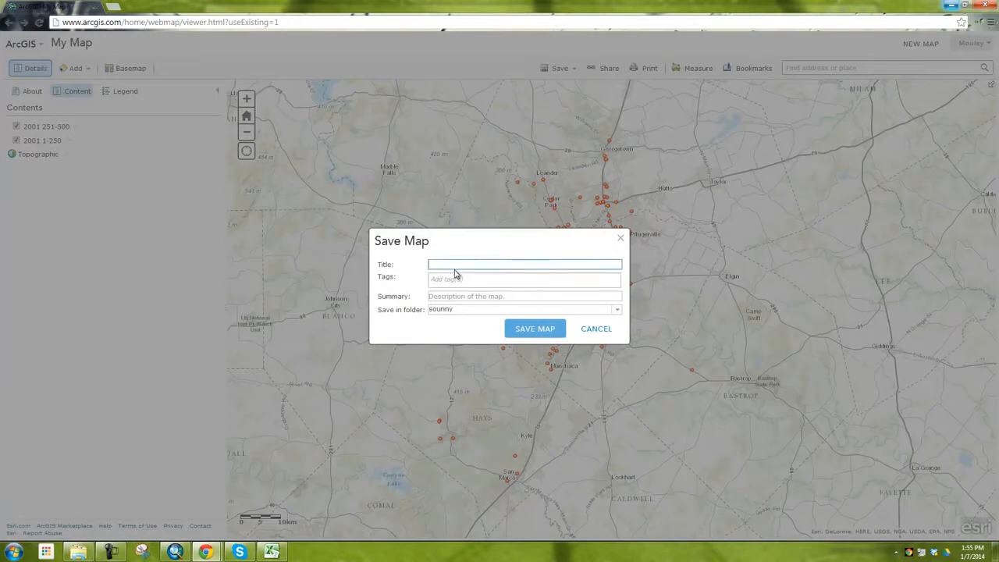
pyautogui.write('Austin_High_Tech')
pyautogui.click(452, 280)
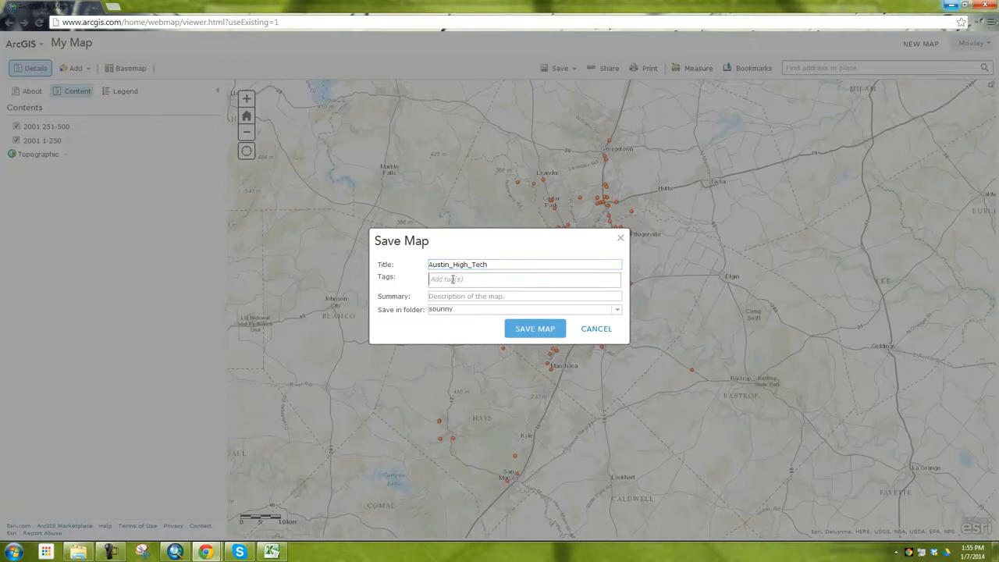
pyautogui.write('Aus')
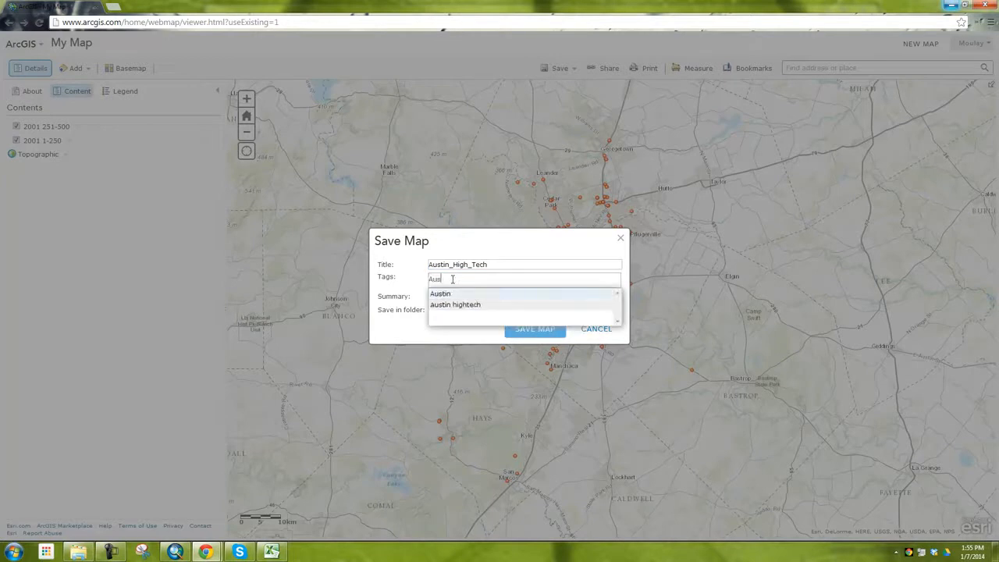
pyautogui.write('t')
pyautogui.click(449, 294)
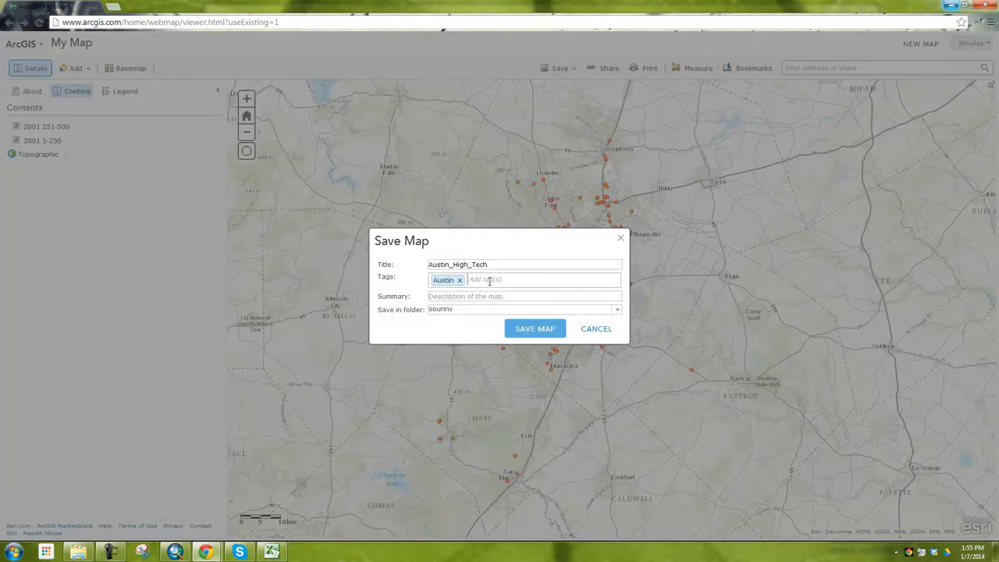
pyautogui.write('austi')
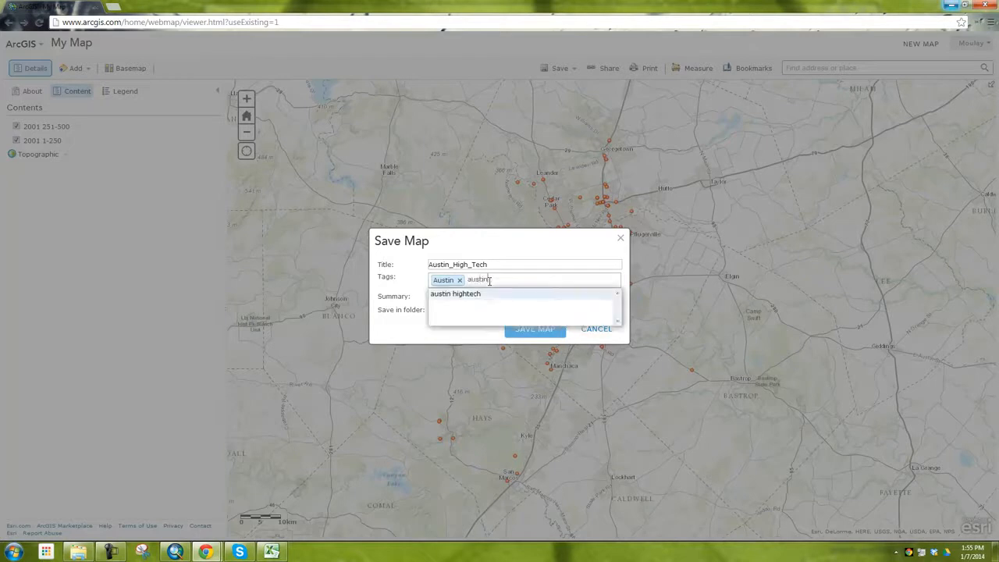
pyautogui.write('n')
pyautogui.click(476, 294)
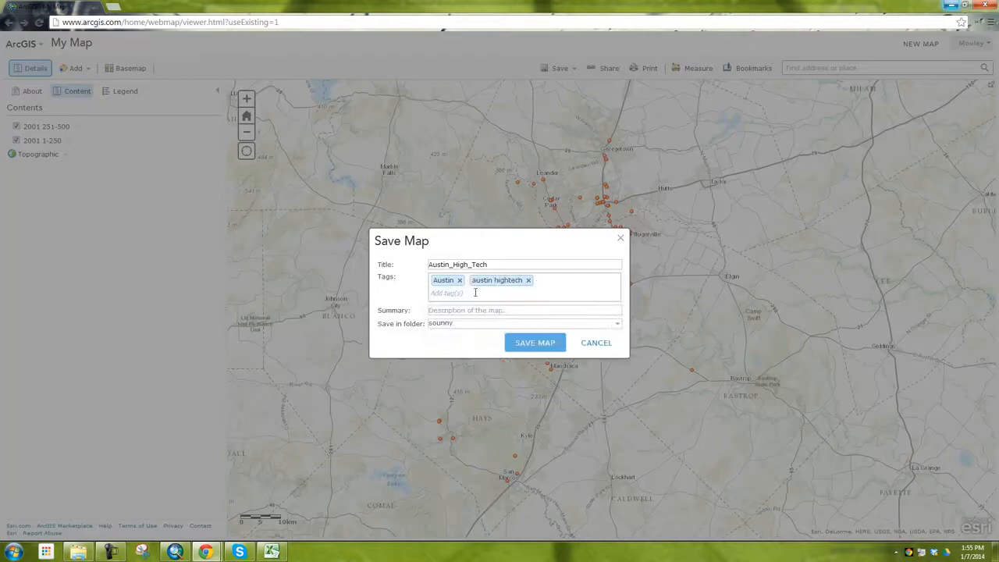
pyautogui.click(544, 346)
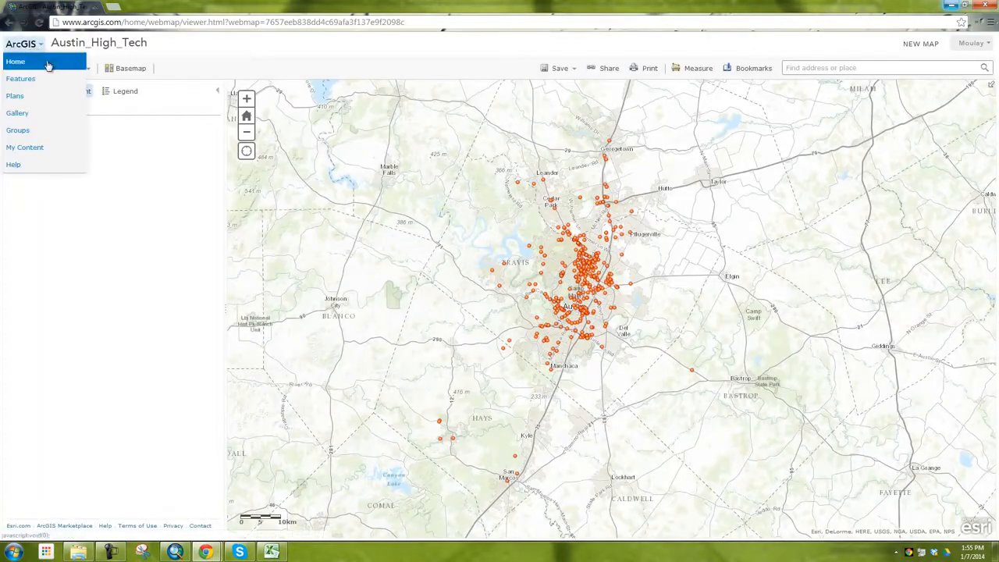
# Go to the account's own content and view the item details of the Austin_High_Tech web map in the home folder.
pyautogui.moveTo(35, 45)
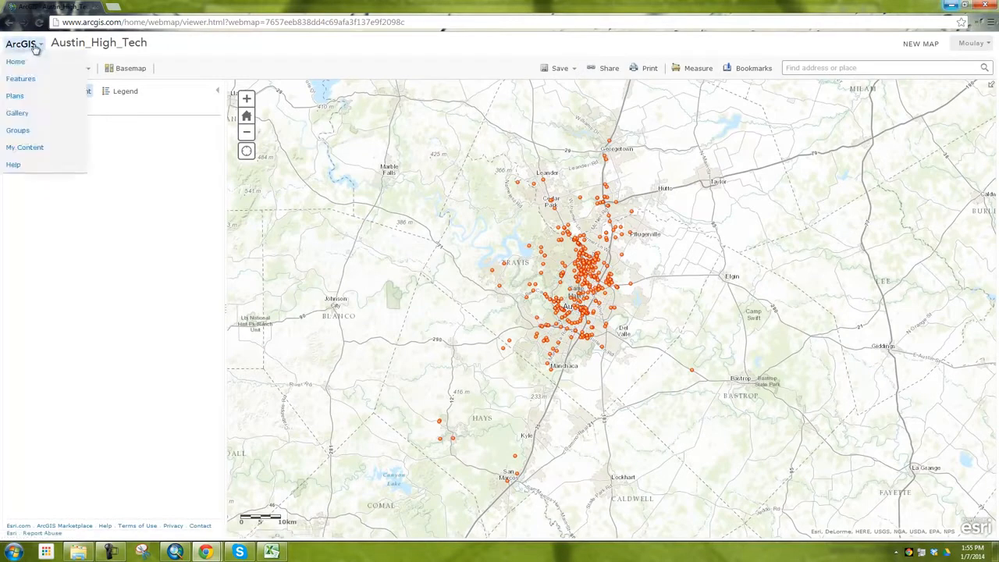
pyautogui.click(28, 156)
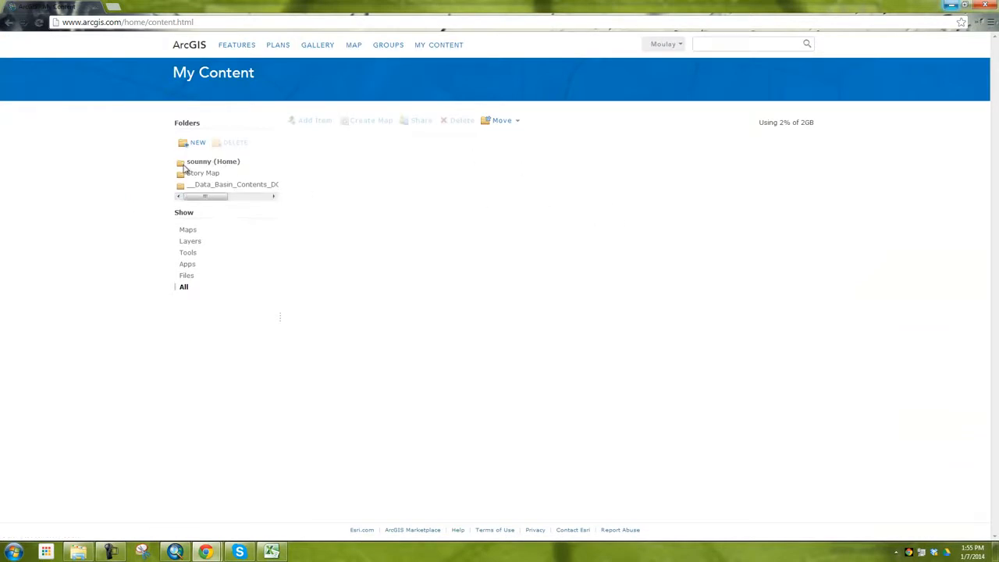
pyautogui.click(189, 232)
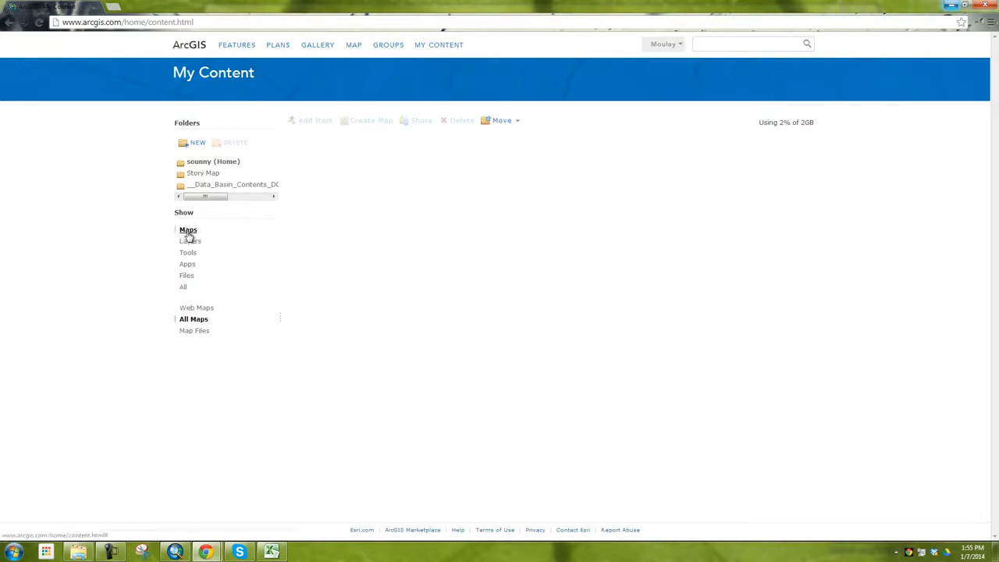
pyautogui.click(192, 163)
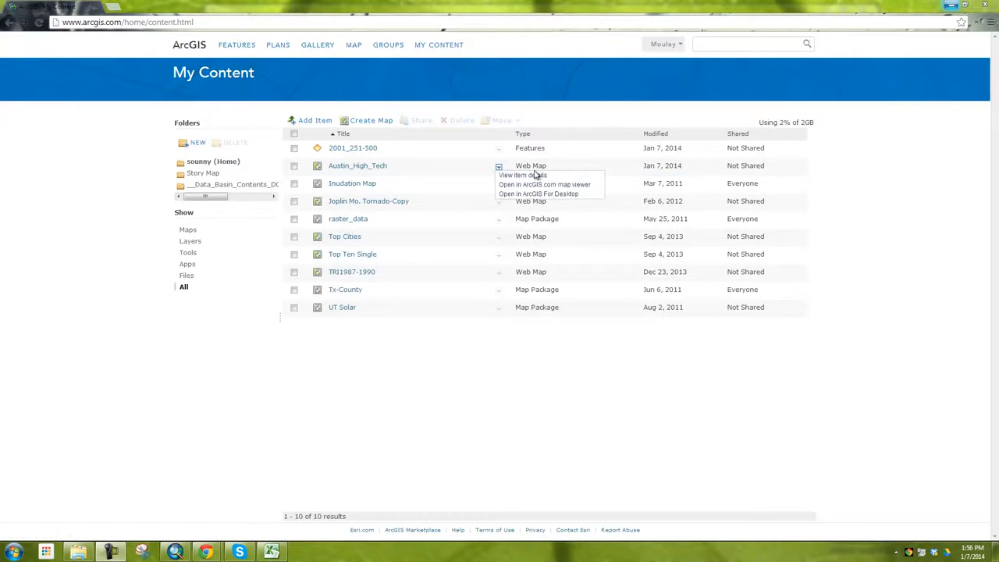
pyautogui.click(367, 166)
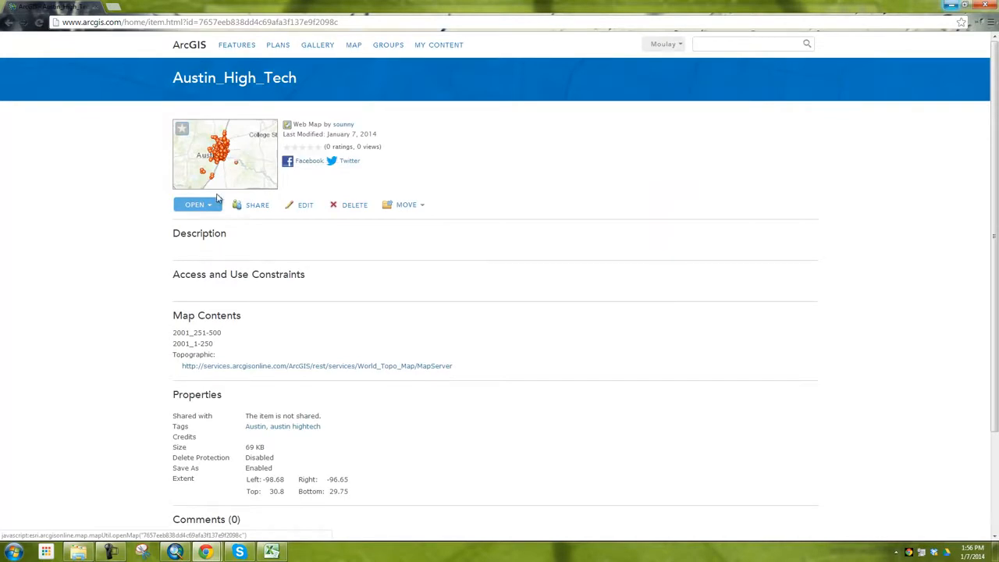
# Open the web map in ArcGIS for Desktop through the downloaded item.pkinfo file, entering the account password to sign in.
pyautogui.click(208, 210)
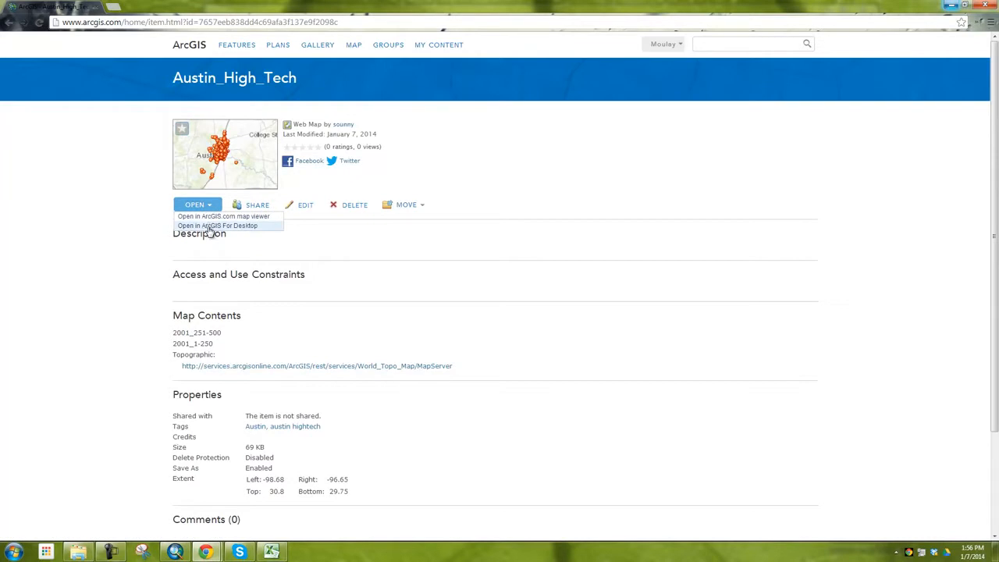
pyautogui.click(209, 226)
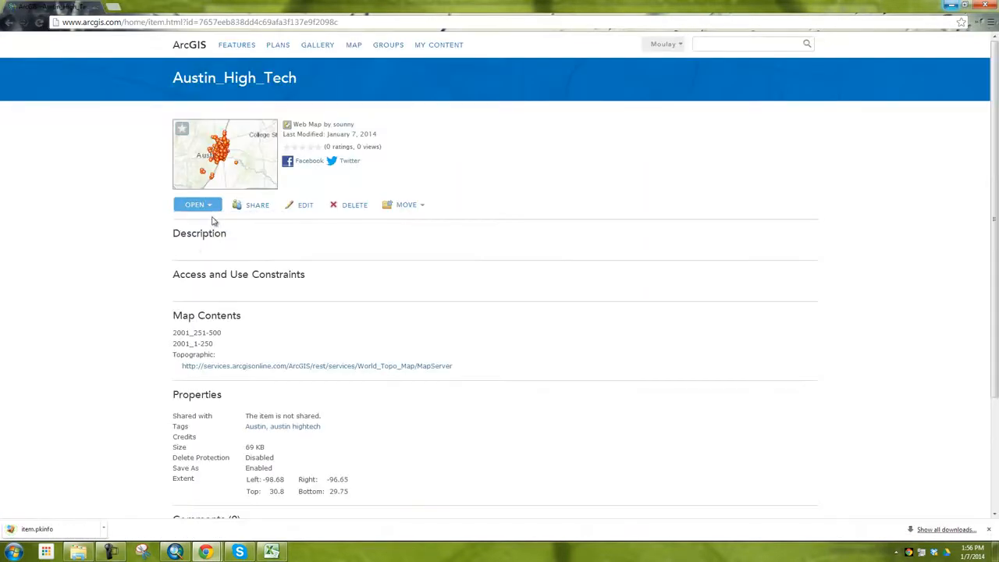
pyautogui.click(55, 530)
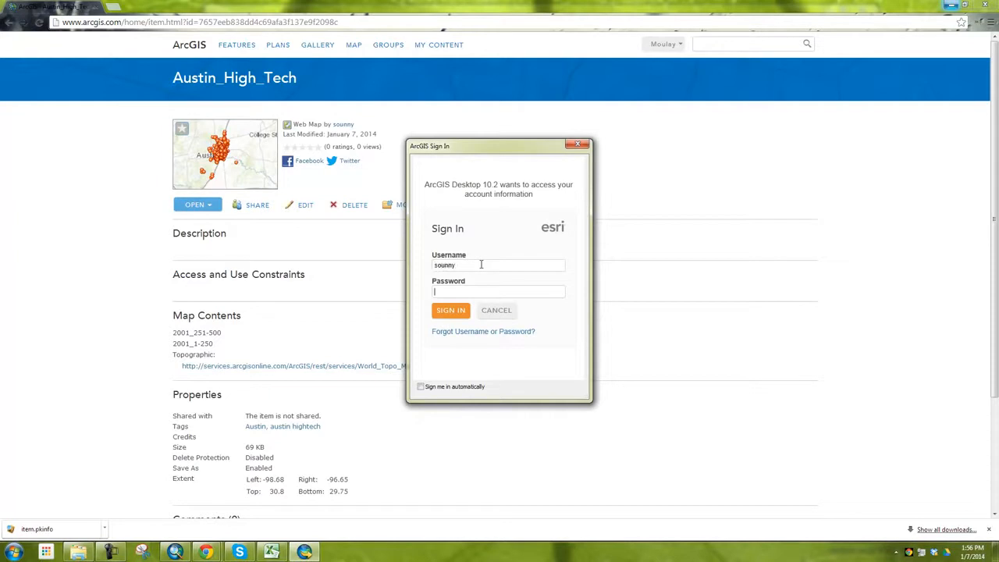
pyautogui.write('••')
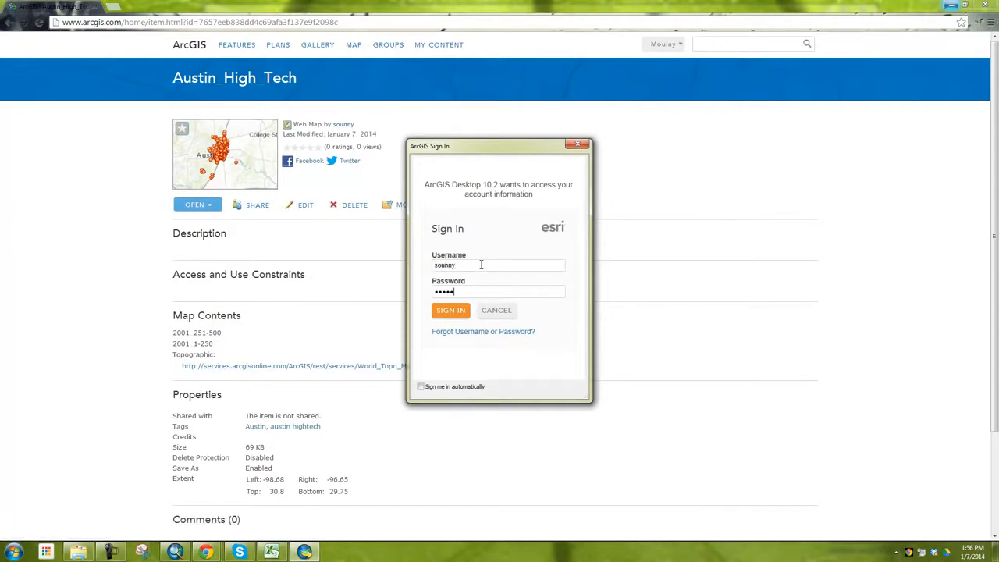
pyautogui.press('Return')
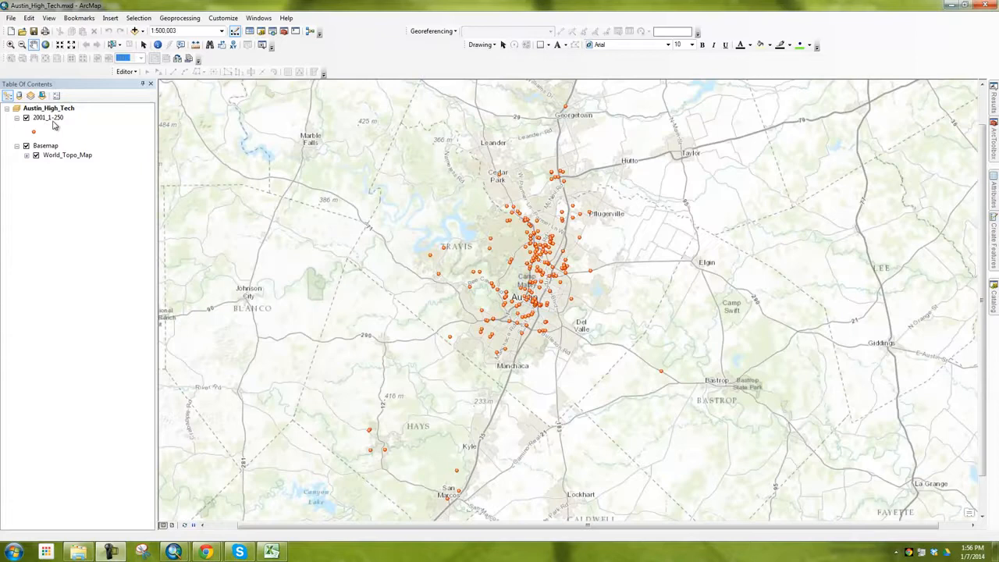
pyautogui.click(52, 118)
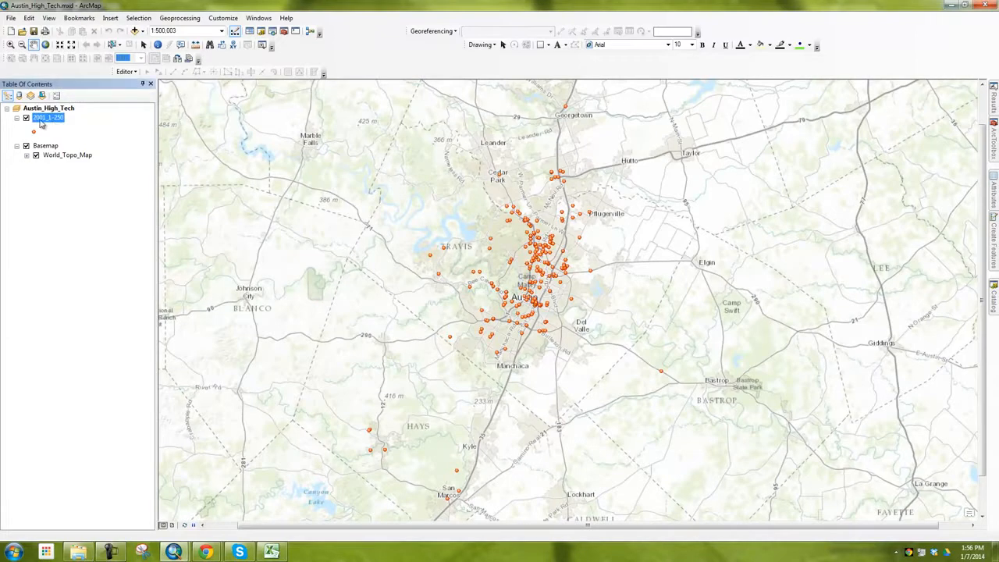
pyautogui.rightClick(57, 119)
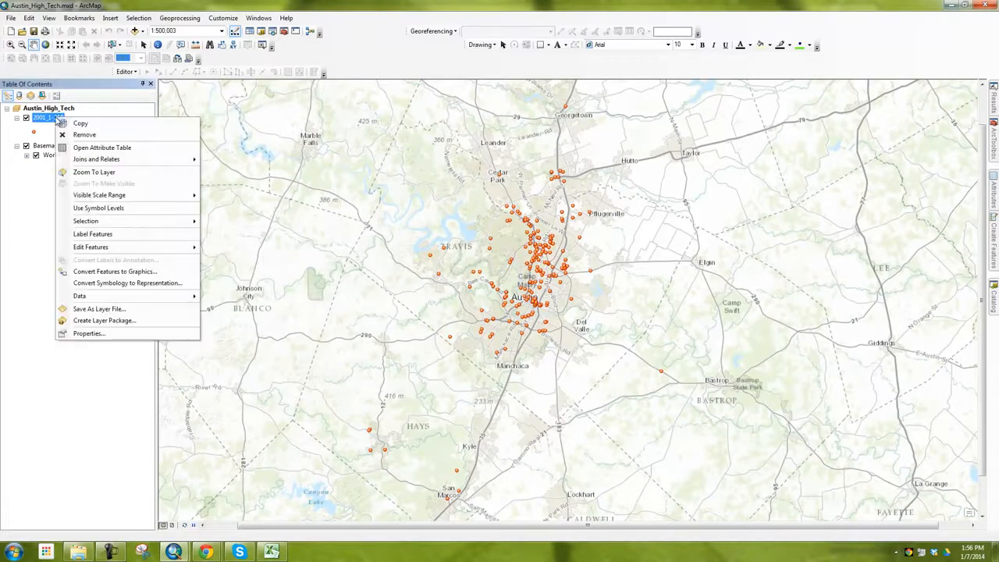
pyautogui.click(43, 127)
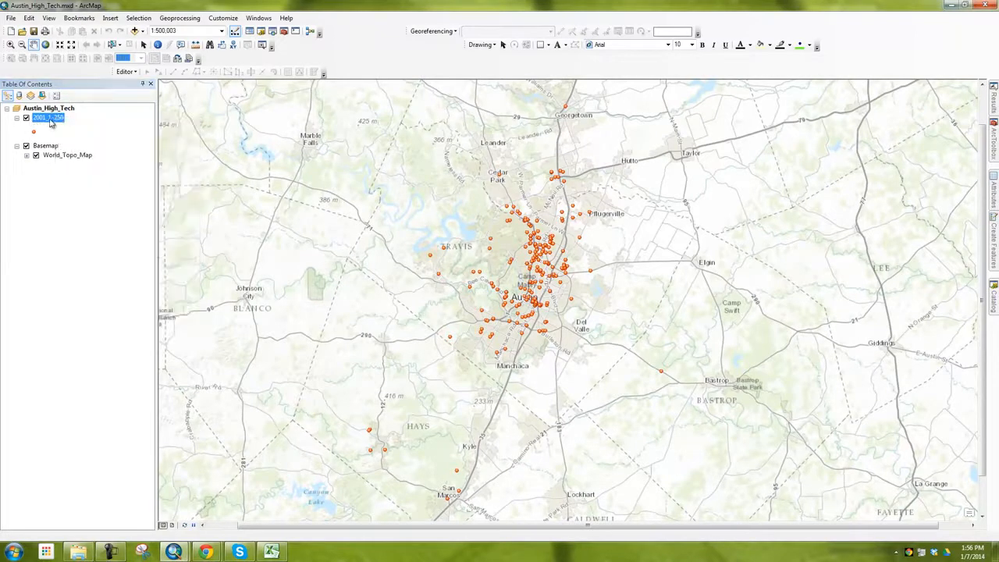
pyautogui.rightClick(49, 119)
pyautogui.click(38, 119)
pyautogui.click(70, 128)
# Start exporting all features of the 2001_1-250 layer and choose the Geocoding folder as the output location.
pyautogui.rightClick(50, 121)
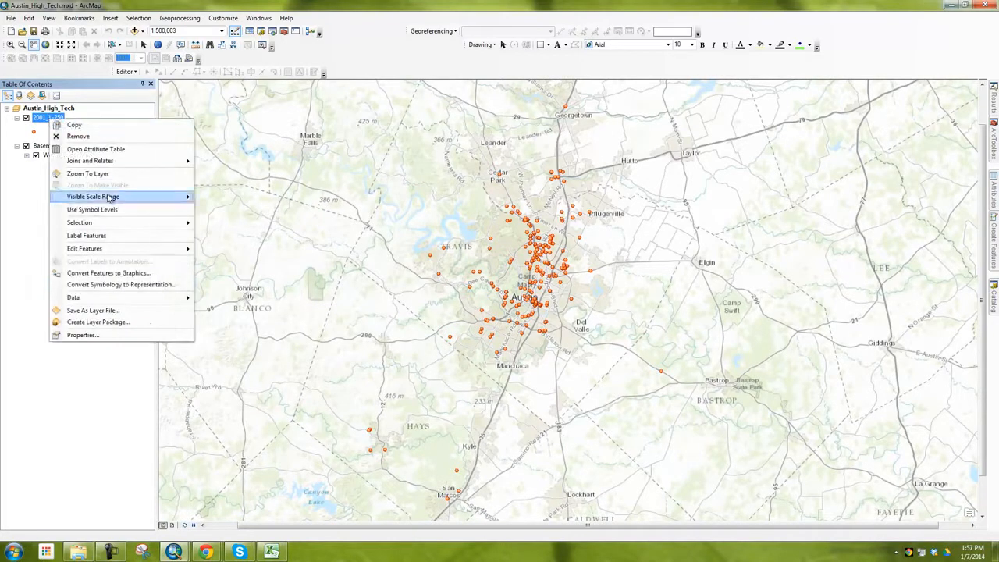
pyautogui.moveTo(127, 300)
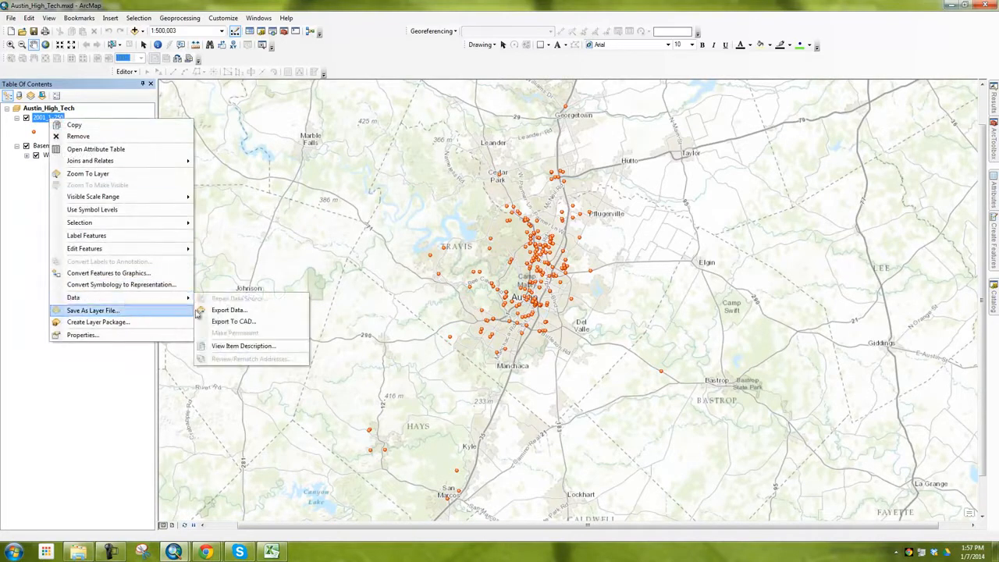
pyautogui.click(259, 312)
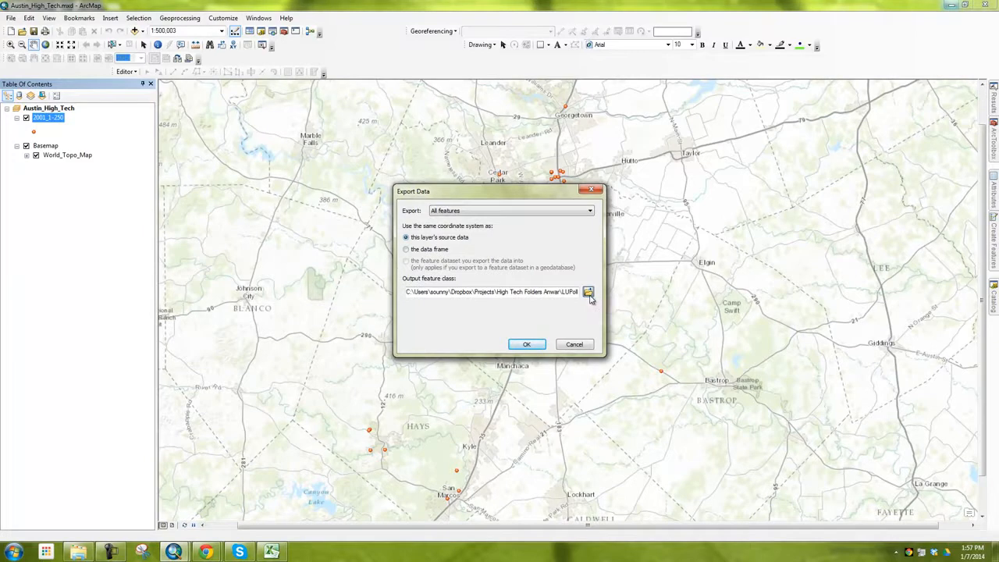
pyautogui.click(589, 292)
pyautogui.click(476, 207)
pyautogui.scroll(1, 466, 251)
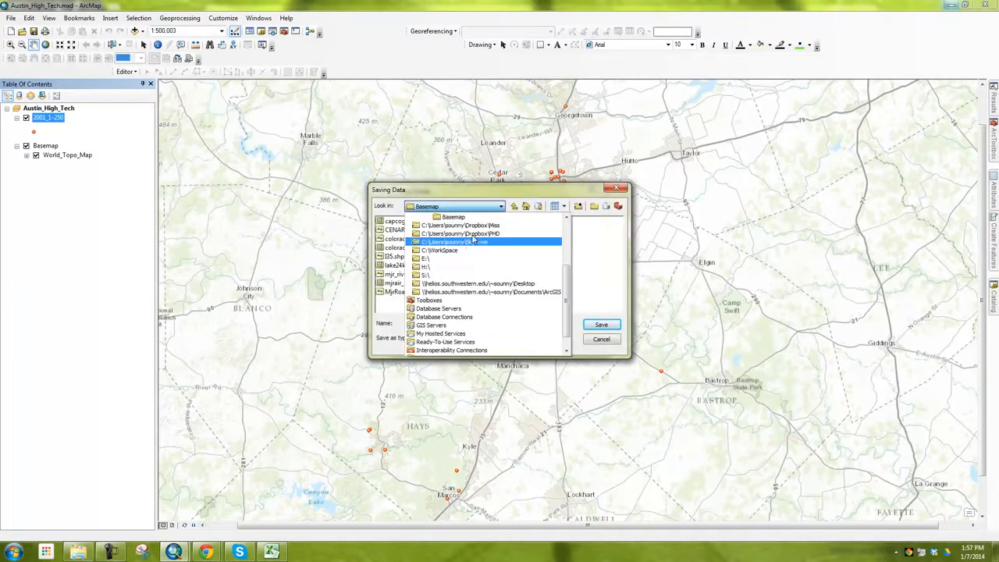
pyautogui.click(517, 285)
pyautogui.doubleClick(400, 231)
# Name the output shapefile 2001-1_250, run the export, and add the exported data to the map as a layer.
pyautogui.doubleClick(462, 323)
pyautogui.write('2001-1_250')
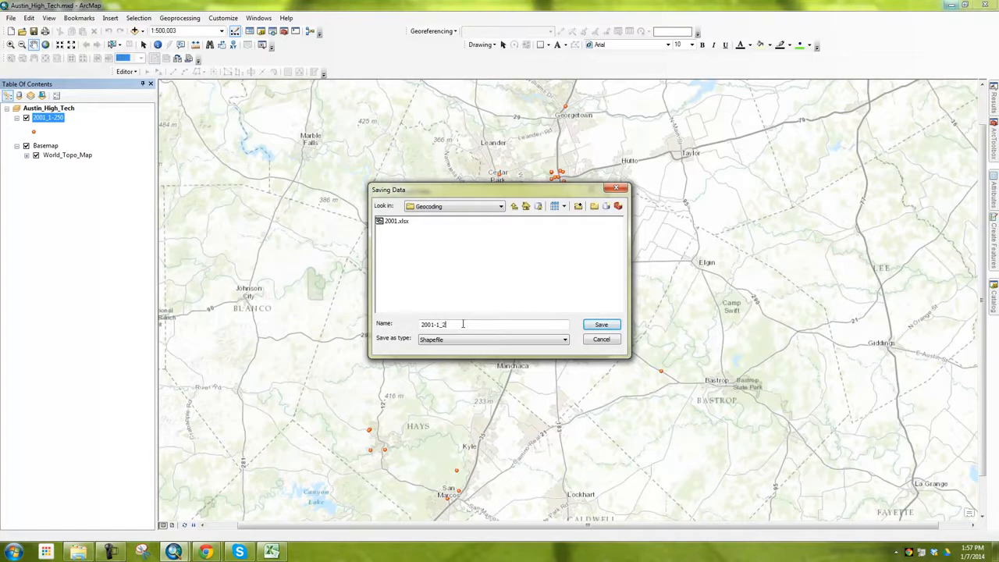
pyautogui.click(599, 325)
pyautogui.click(528, 345)
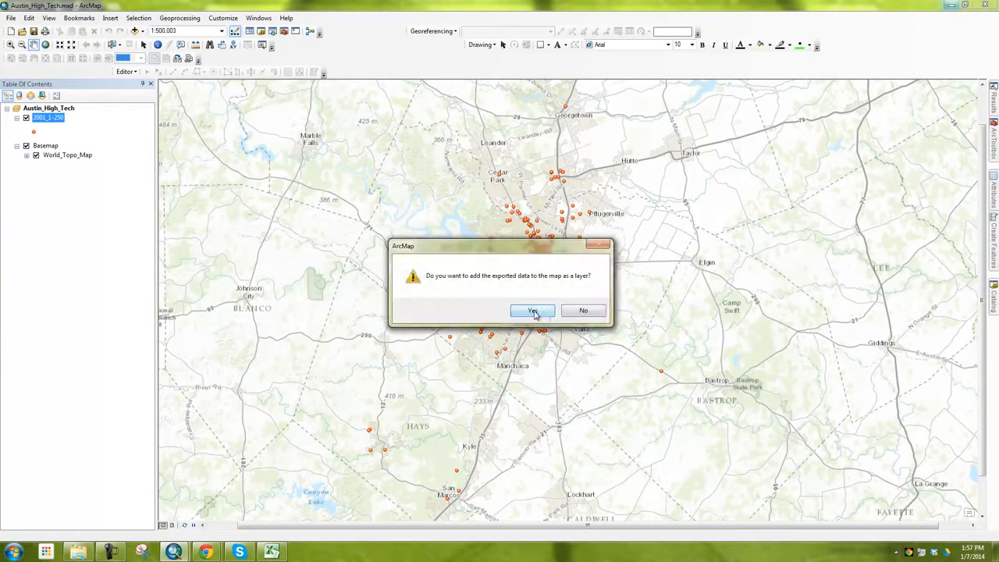
pyautogui.click(533, 310)
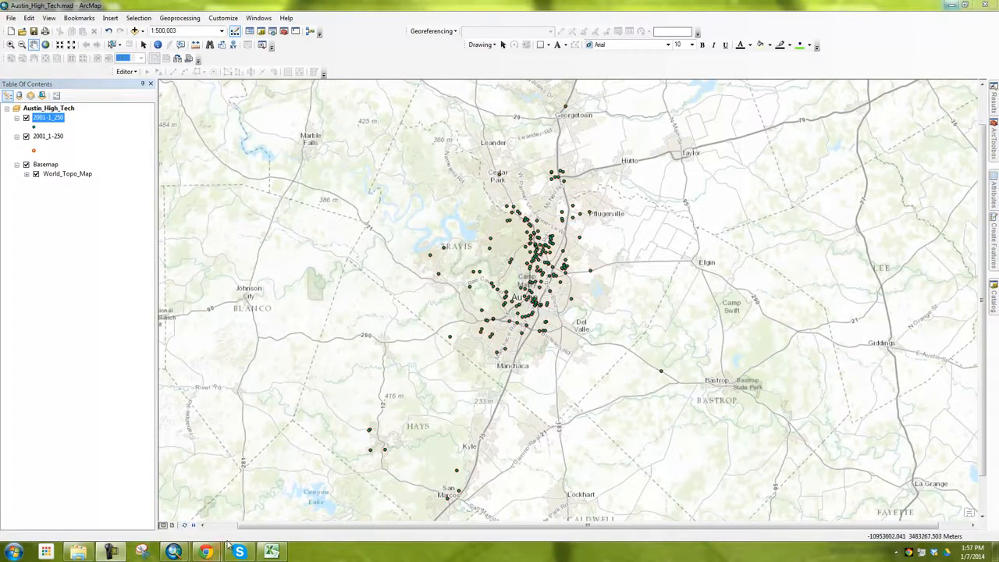
# Switch to the untitled ArcMap window and browse ArcGIS Online for the account's own maps and data.
pyautogui.moveTo(188, 554)
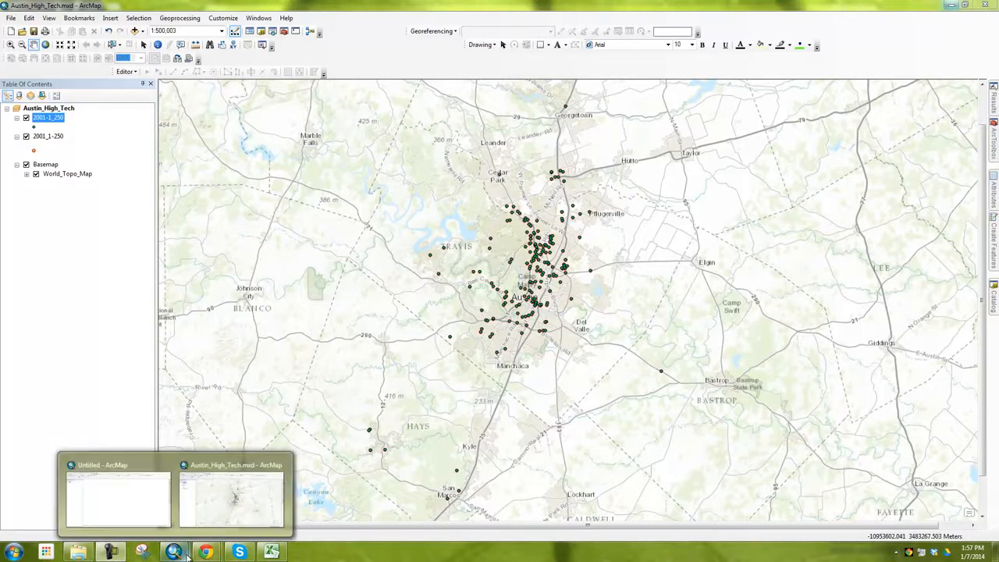
pyautogui.click(117, 495)
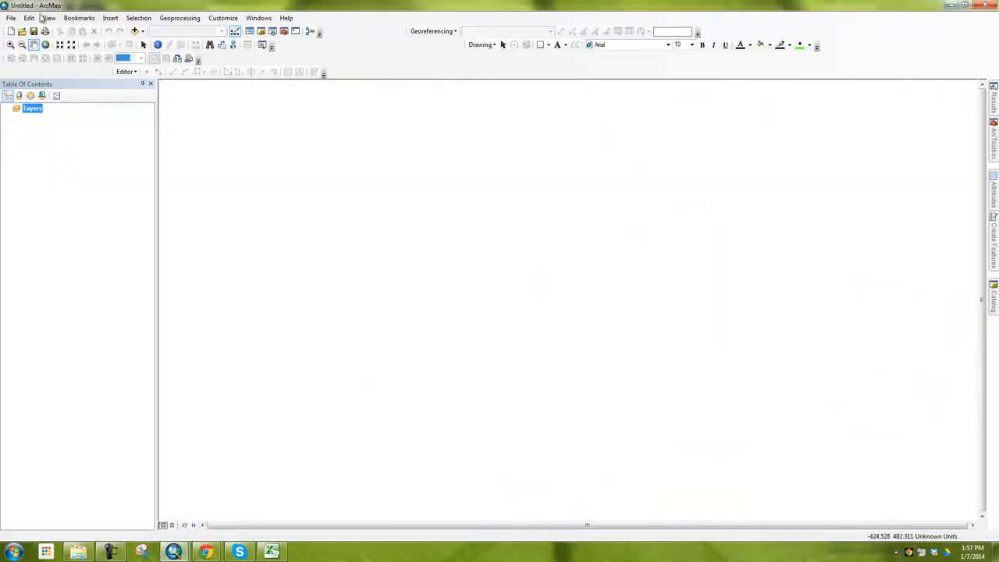
pyautogui.click(12, 18)
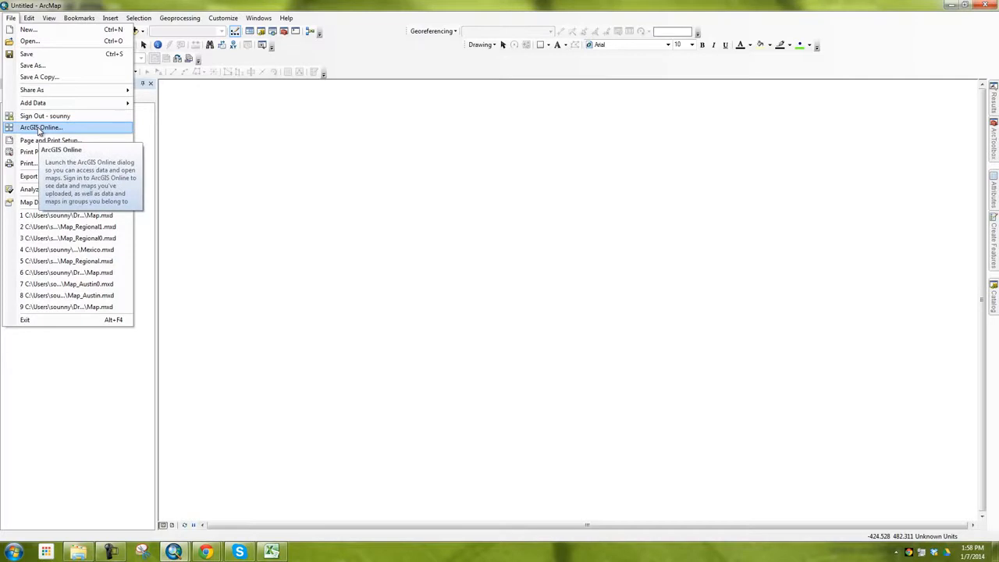
pyautogui.click(40, 128)
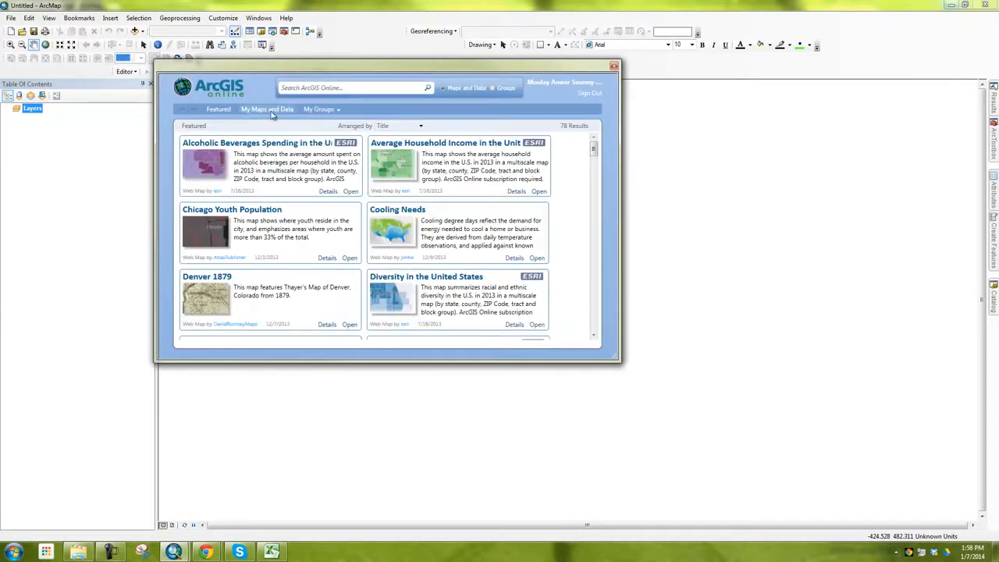
pyautogui.click(319, 113)
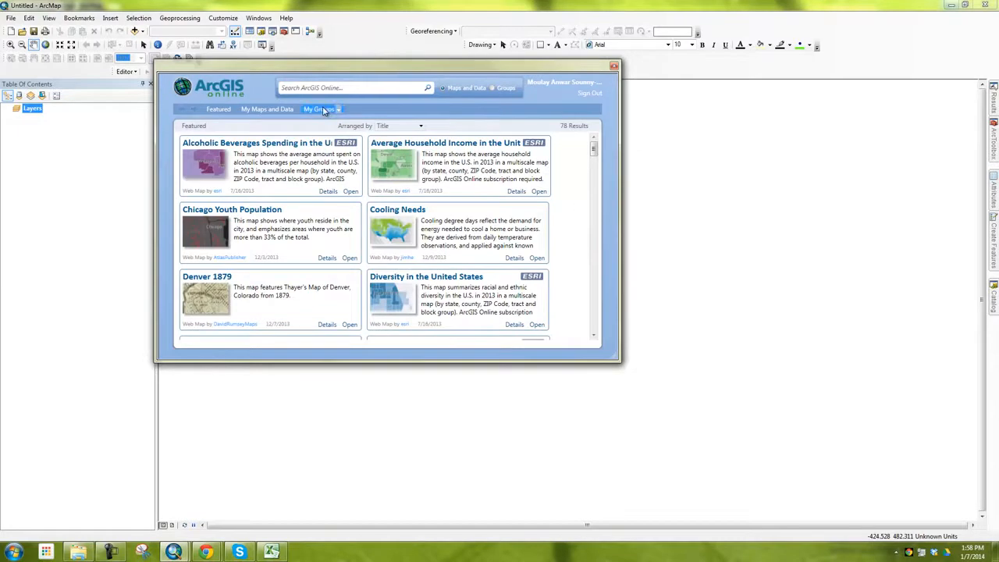
pyautogui.click(263, 113)
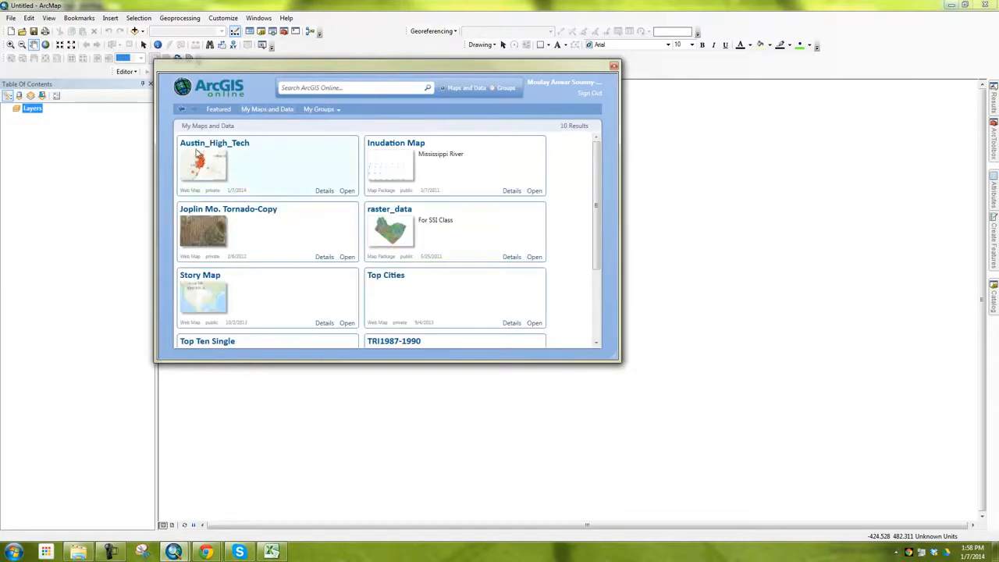
# Open the Austin_High_Tech web map from ArcGIS Online and close both ArcMap windows without saving.
pyautogui.click(345, 190)
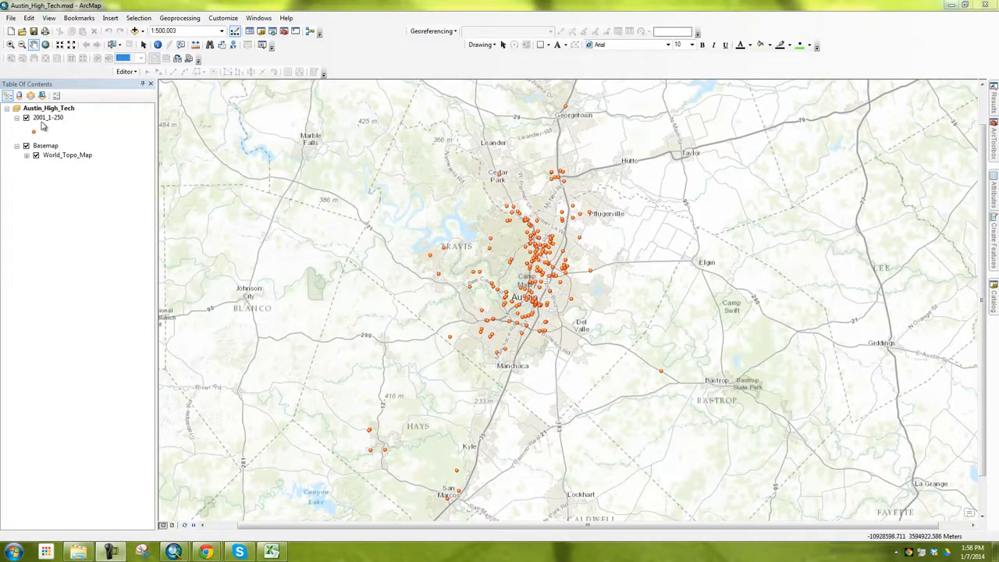
pyautogui.click(985, 5)
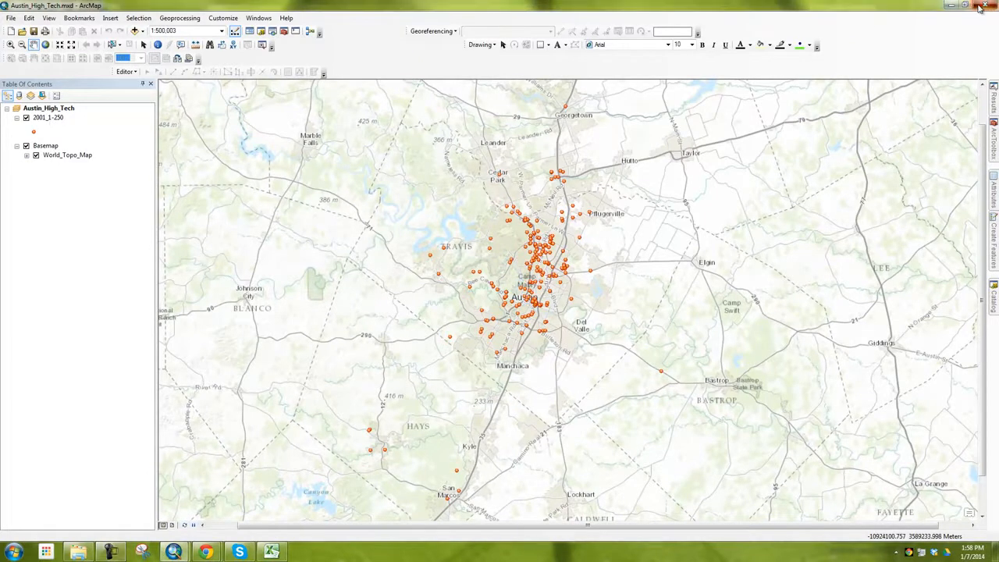
pyautogui.click(986, 6)
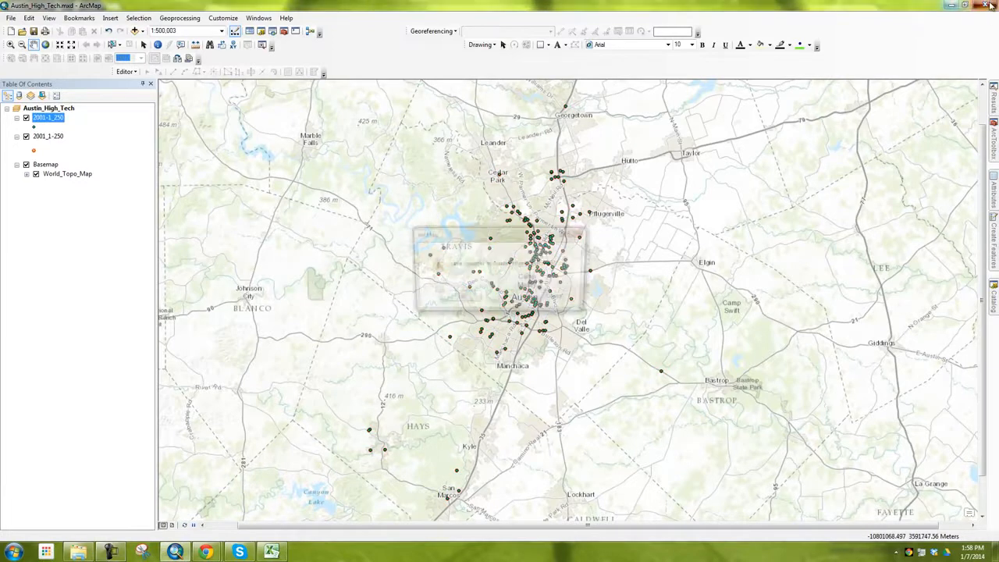
pyautogui.click(505, 297)
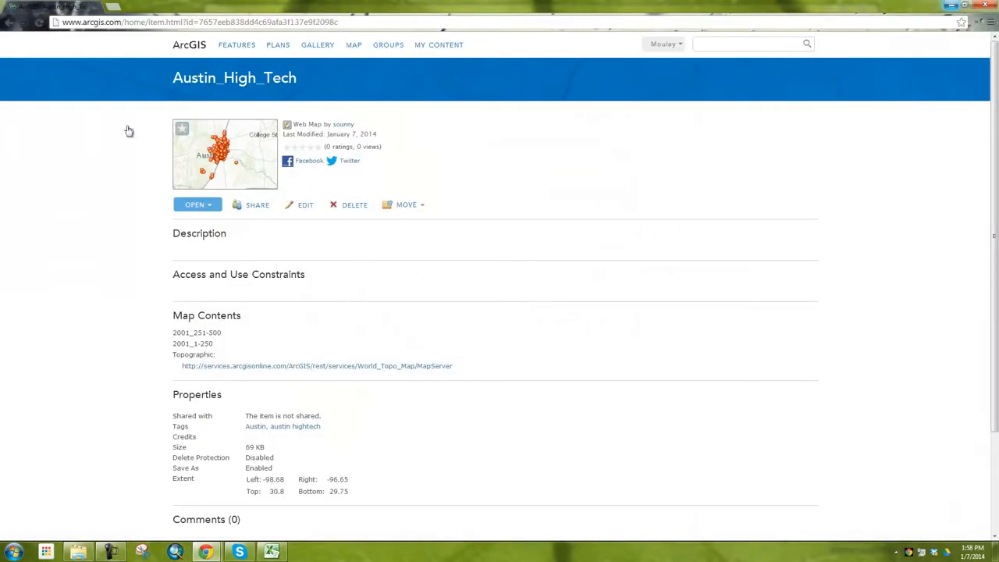
pyautogui.click(231, 163)
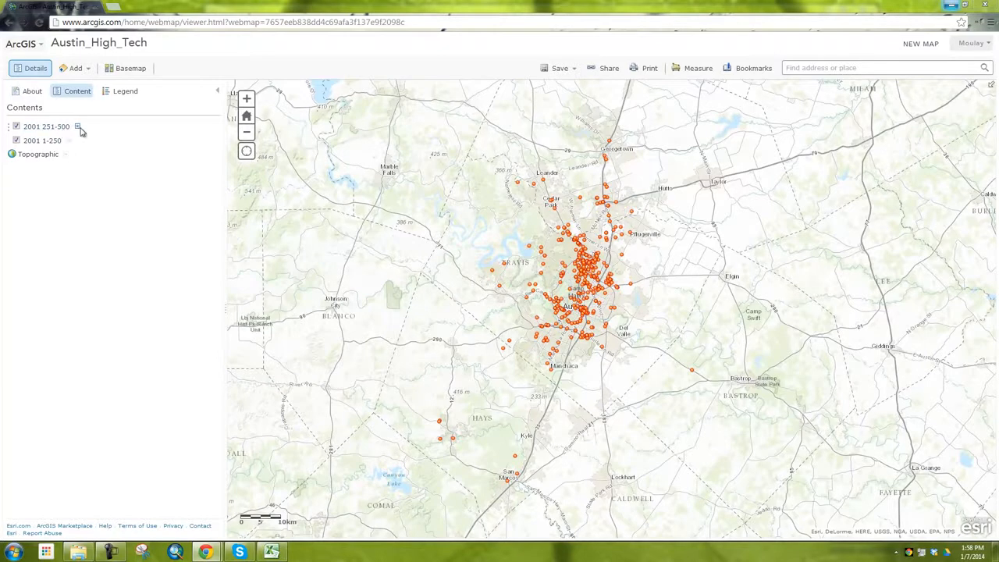
pyautogui.click(77, 127)
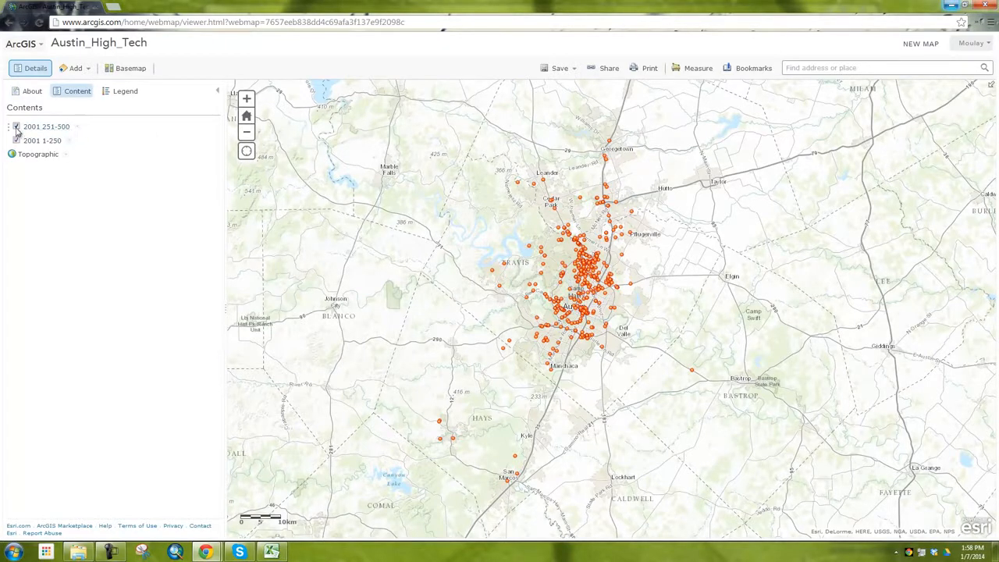
pyautogui.click(68, 131)
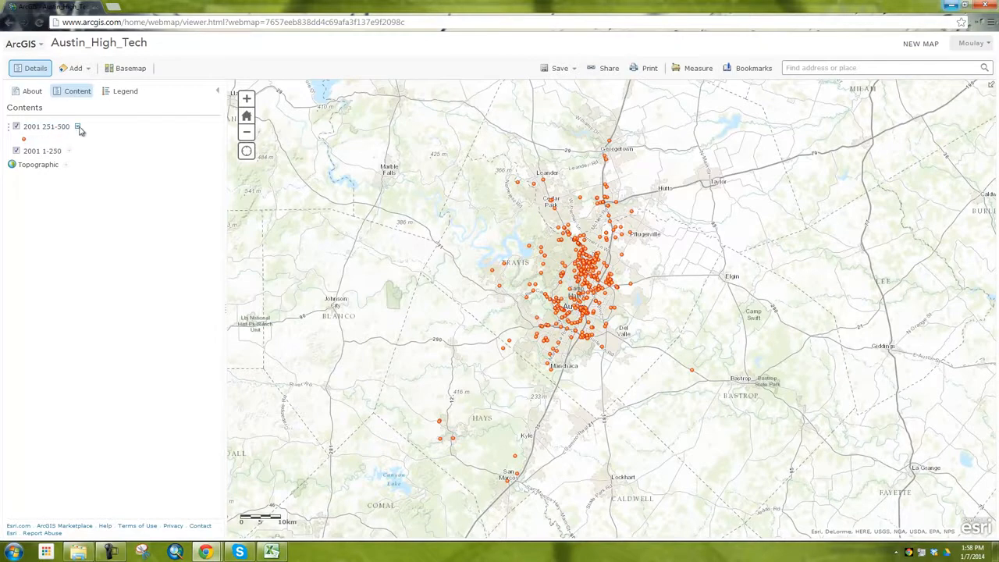
pyautogui.click(78, 127)
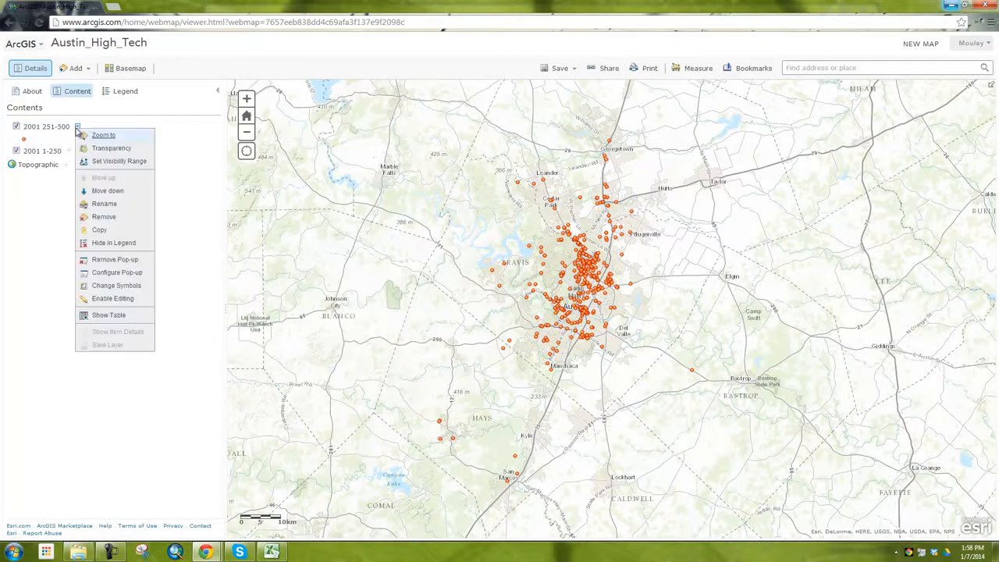
pyautogui.click(106, 217)
# Import 2001_251-500.csv from the Geocoding folder into the web map as a layer from file.
pyautogui.click(78, 70)
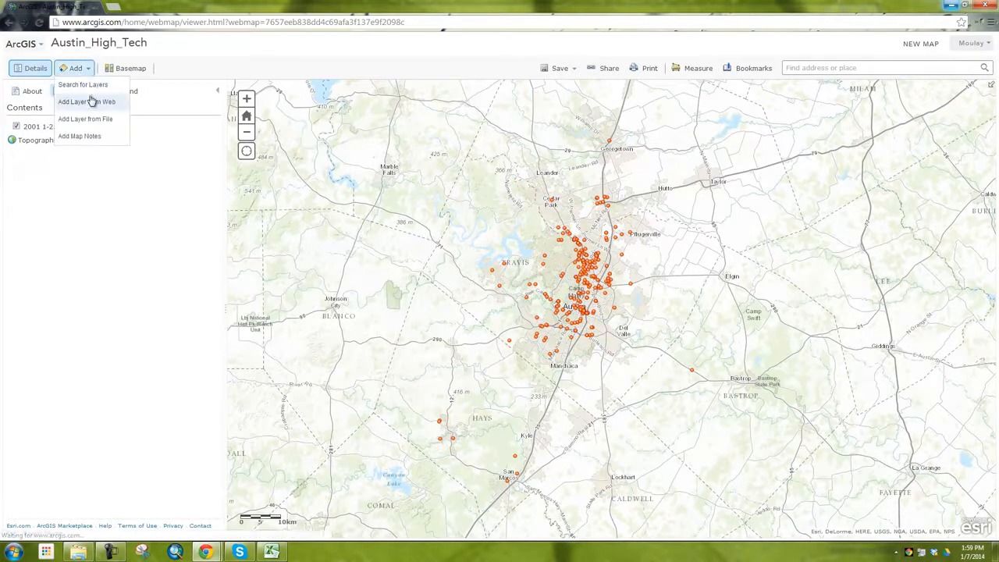
pyautogui.click(86, 118)
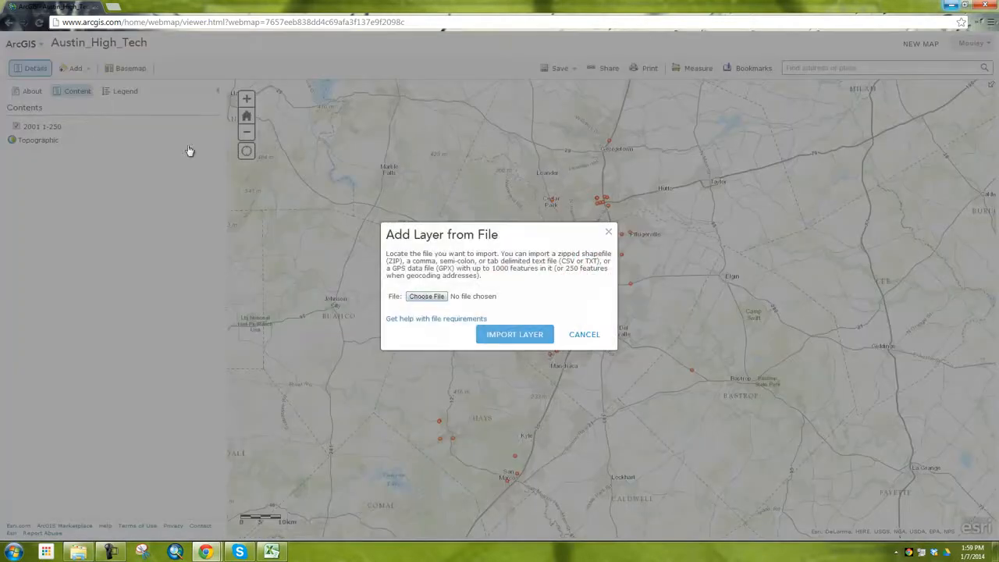
pyautogui.click(422, 299)
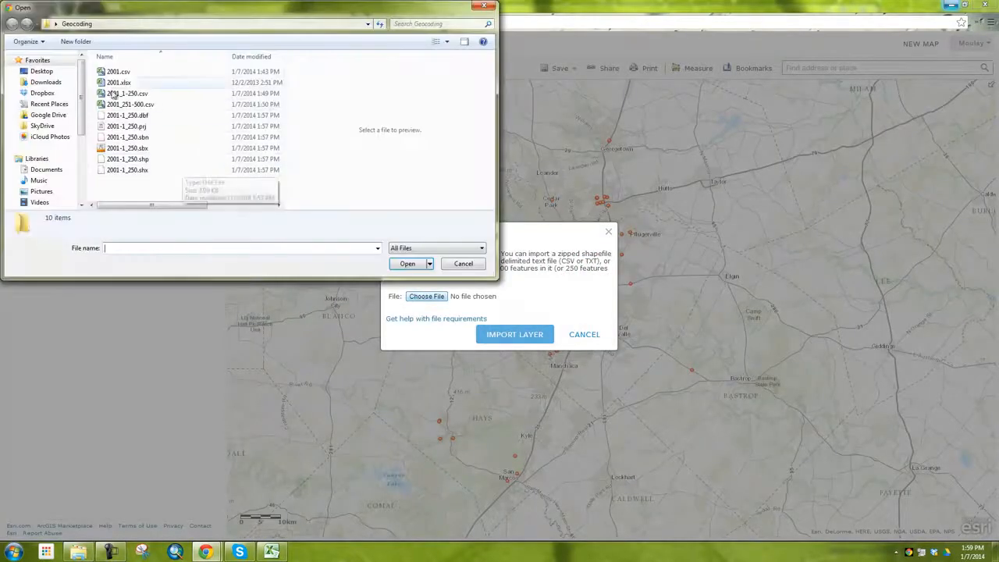
pyautogui.click(131, 105)
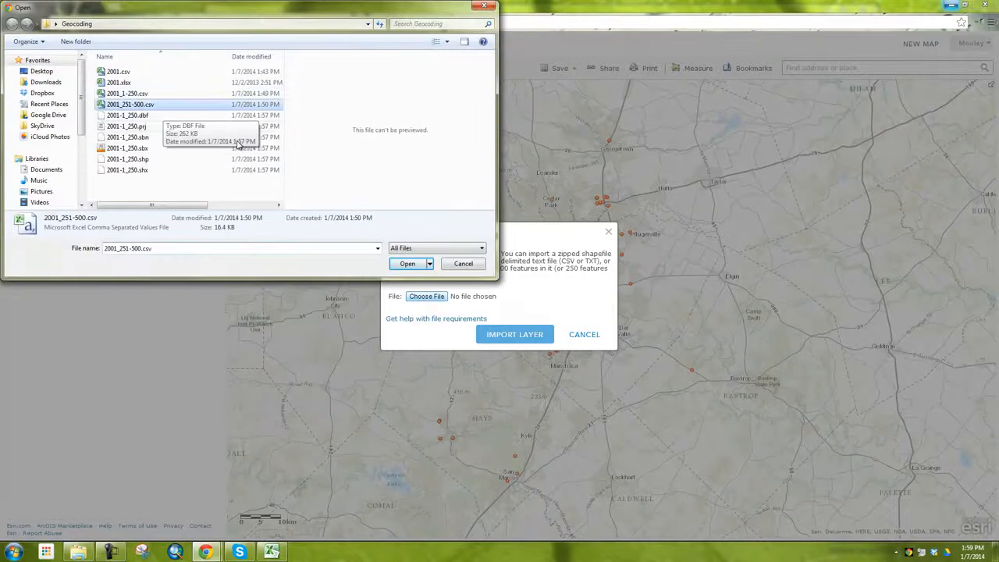
pyautogui.click(407, 264)
pyautogui.click(518, 360)
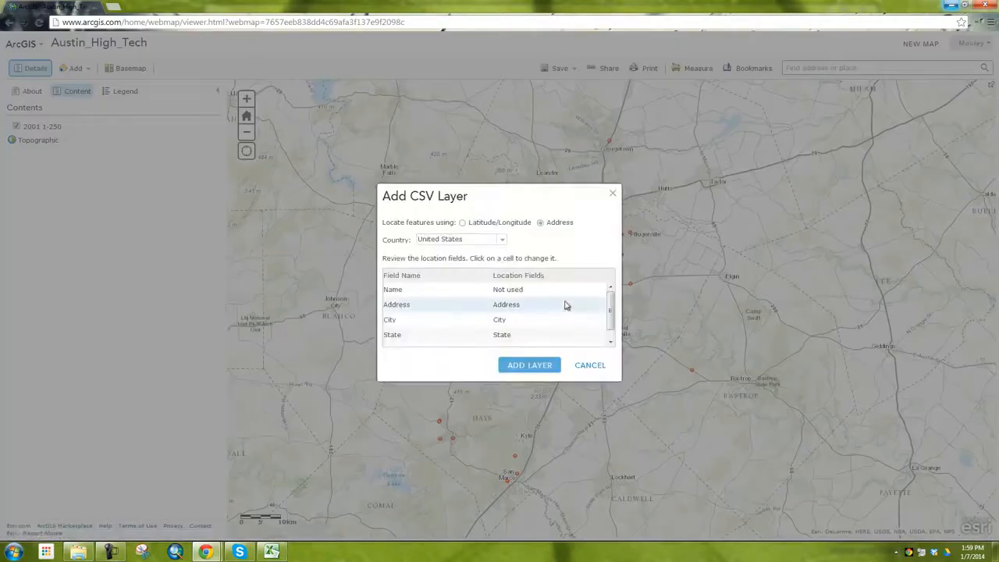
# Assign a location field to the CSV's Zipcode column and add the layer, located by address in the United States.
pyautogui.scroll(-1, 599, 342)
pyautogui.click(509, 341)
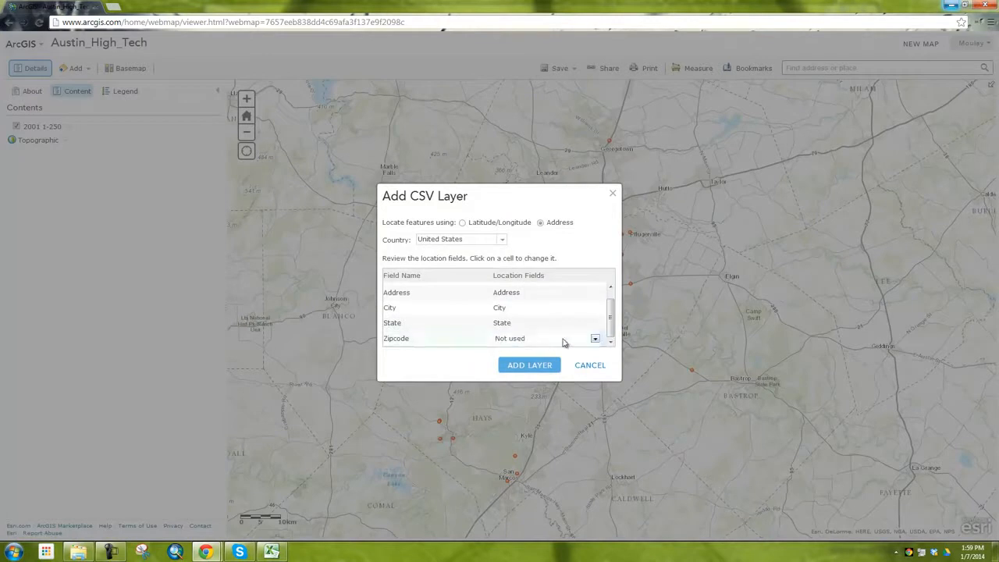
pyautogui.click(594, 339)
pyautogui.click(523, 375)
pyautogui.click(523, 364)
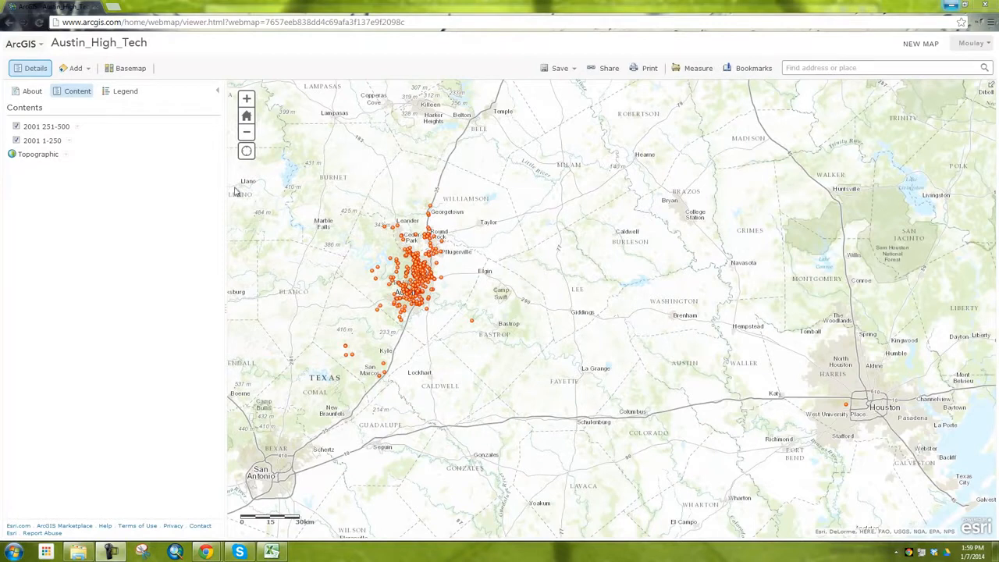
pyautogui.click(77, 126)
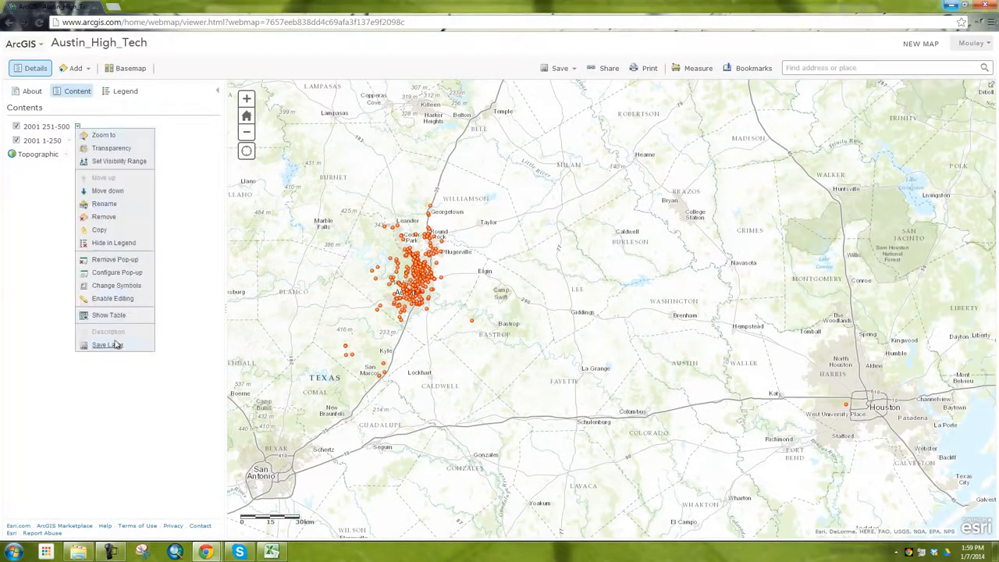
pyautogui.click(108, 315)
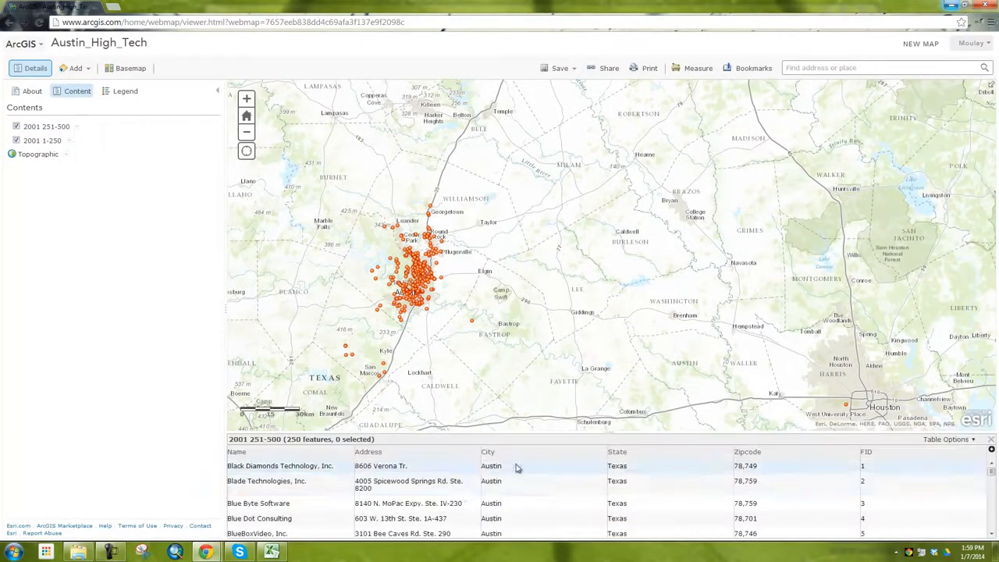
pyautogui.click(669, 468)
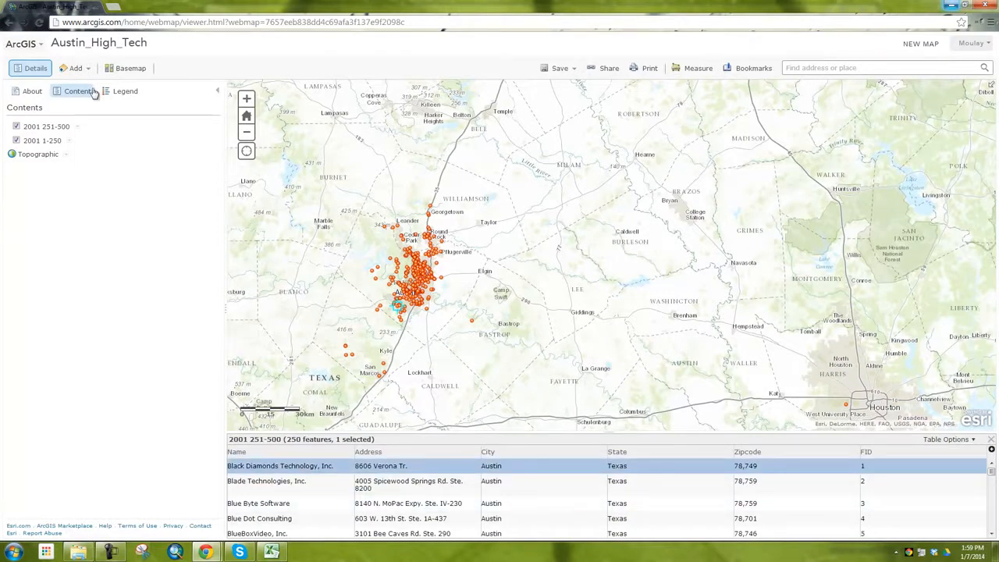
pyautogui.click(552, 70)
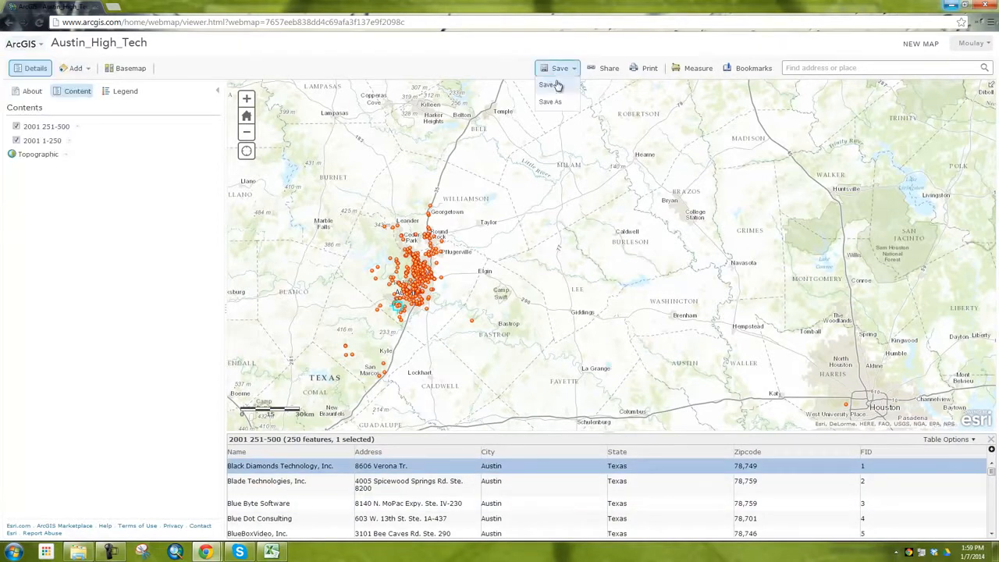
pyautogui.click(546, 85)
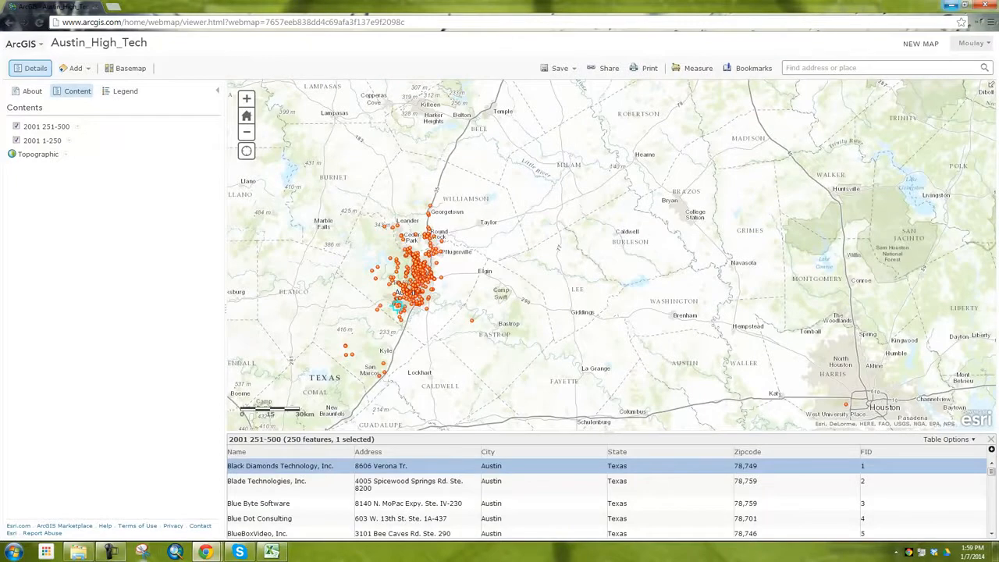
# Switch to a blank ArcMap document and open Austin_High_Tech from the account's own ArcGIS Online maps and data.
pyautogui.click(175, 551)
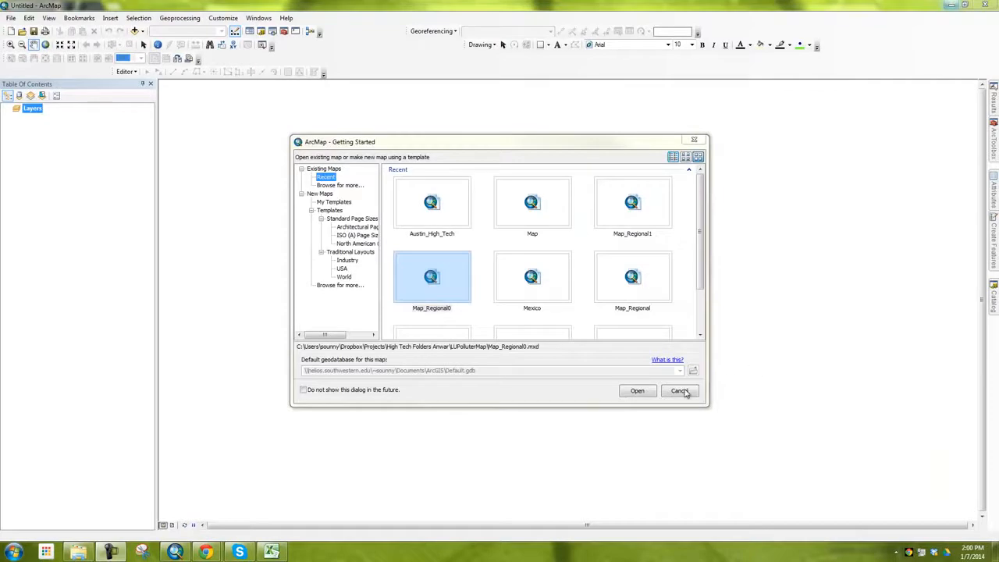
pyautogui.click(678, 391)
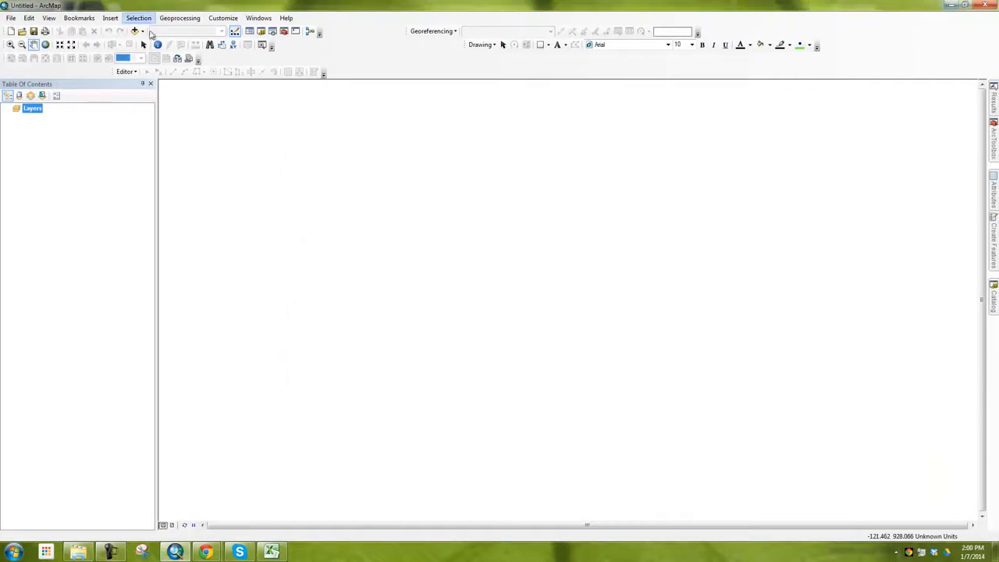
pyautogui.click(11, 18)
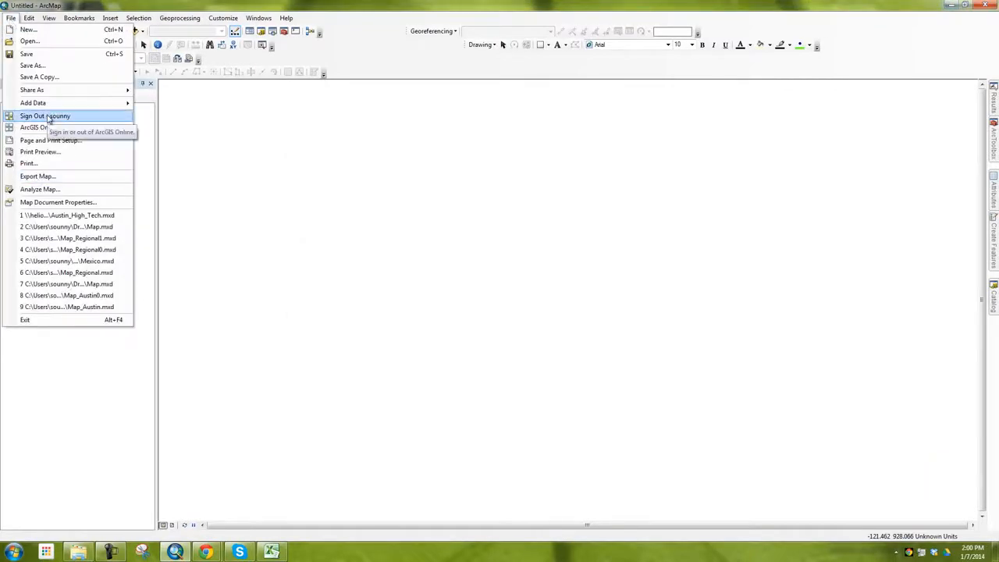
pyautogui.click(41, 127)
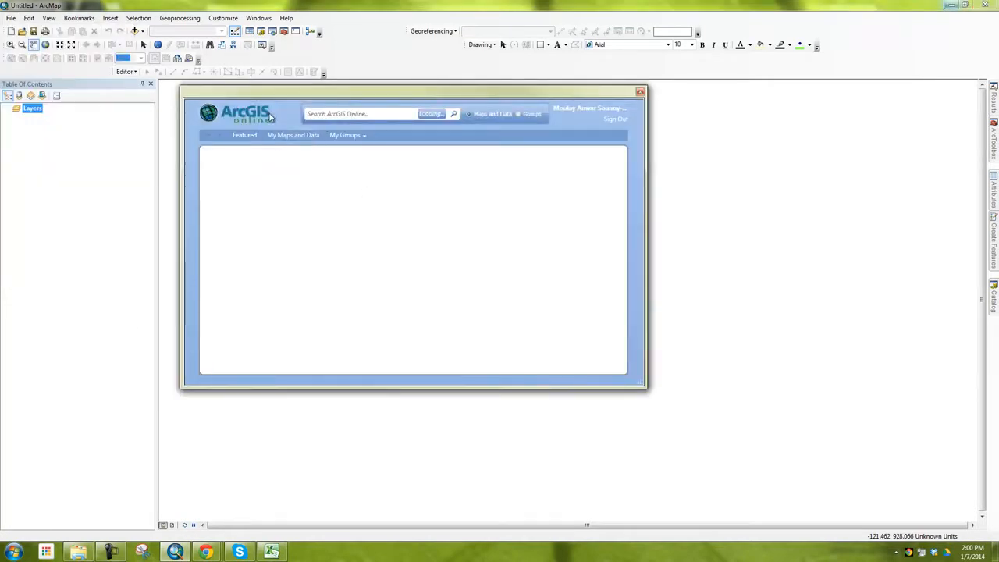
pyautogui.click(292, 135)
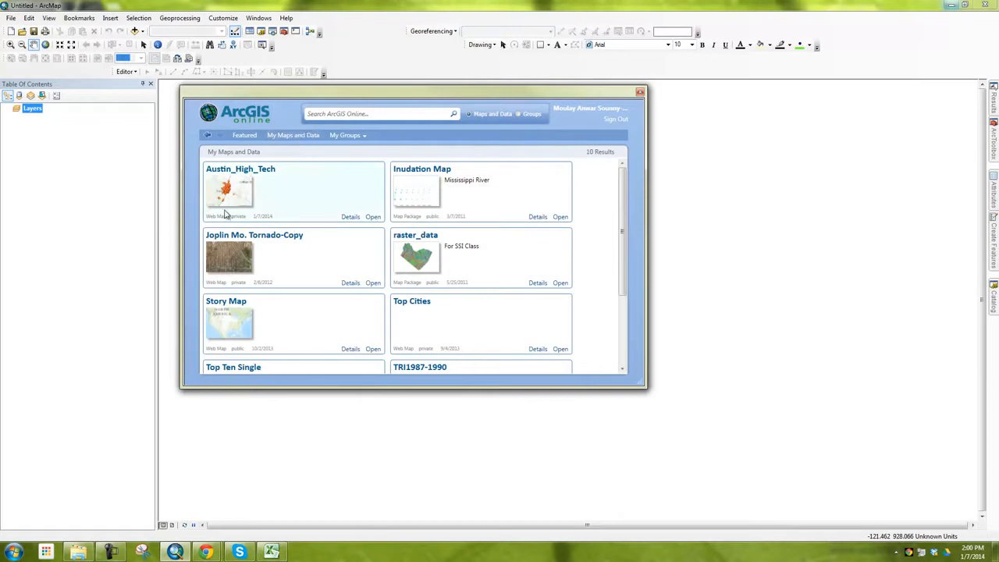
pyautogui.click(372, 217)
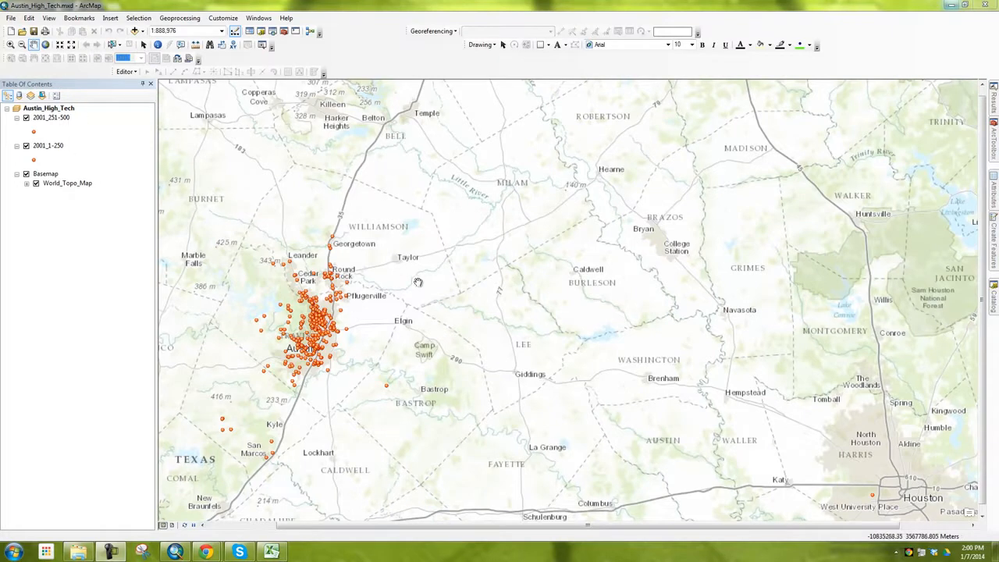
pyautogui.moveTo(375, 321); pyautogui.dragTo(627, 236)
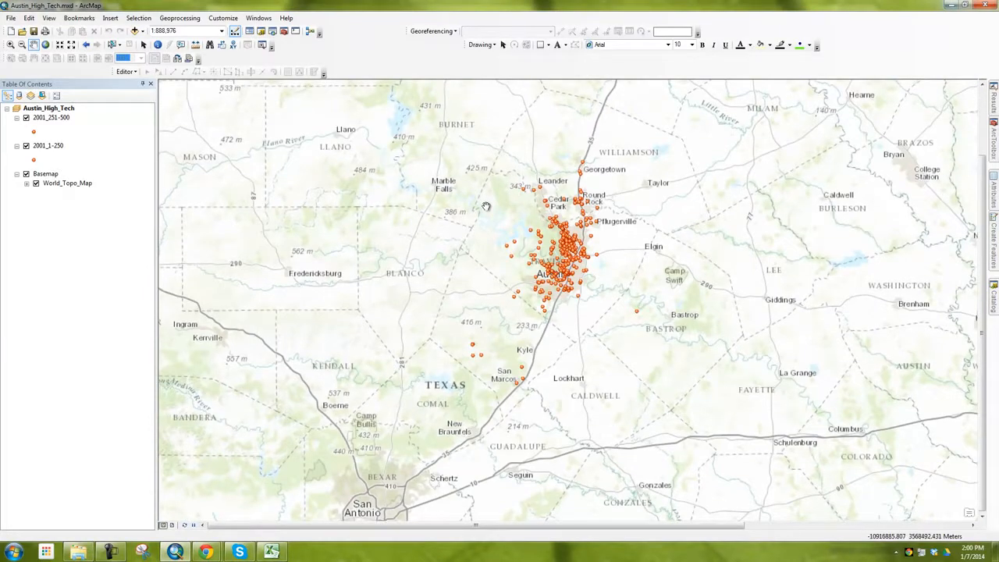
pyautogui.rightClick(54, 118)
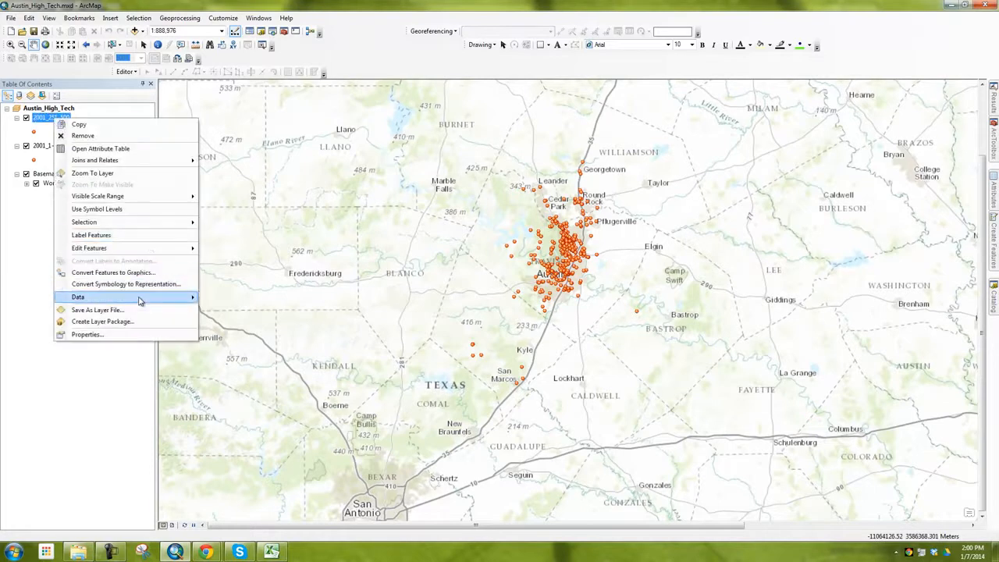
pyautogui.moveTo(140, 298)
pyautogui.click(8, 410)
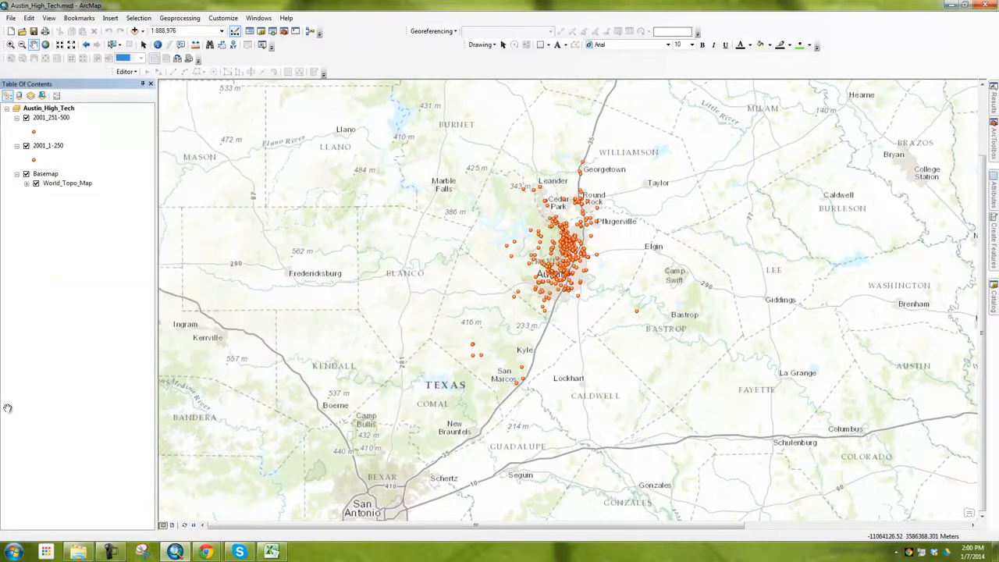
pyautogui.click(983, 148)
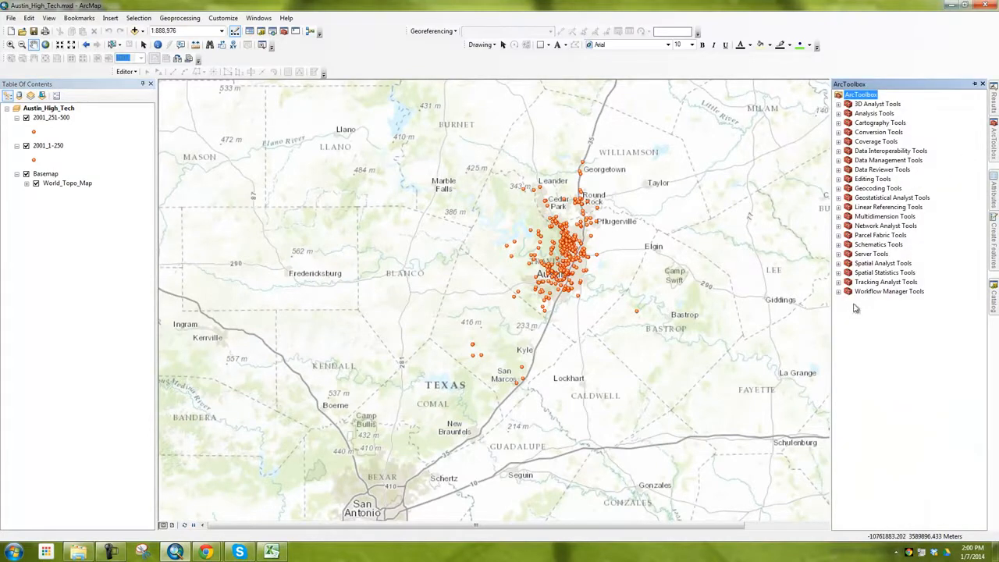
# Open the attribute table of the 2001_251-500 layer and examine its columns through SymbolID.
pyautogui.rightClick(46, 117)
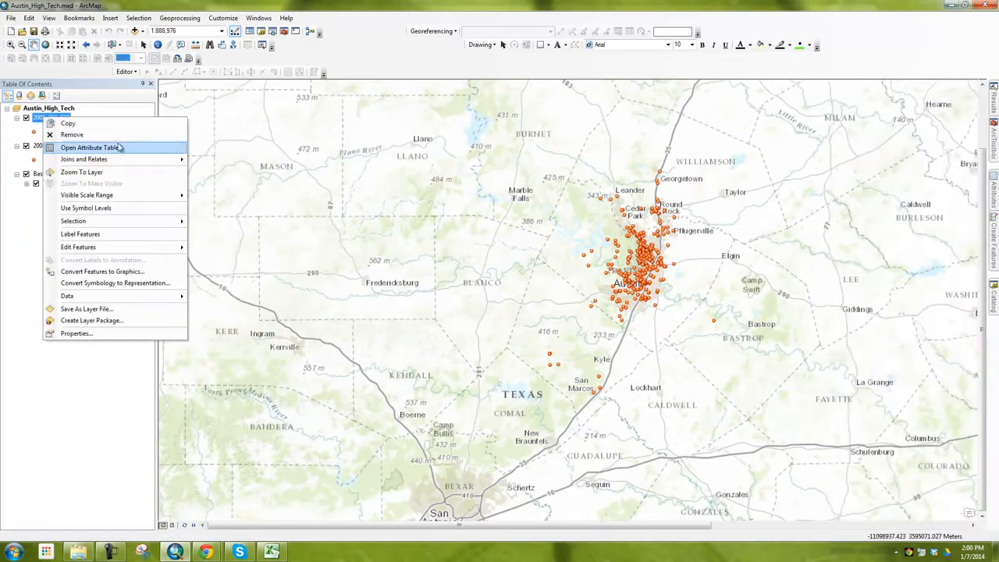
pyautogui.click(109, 147)
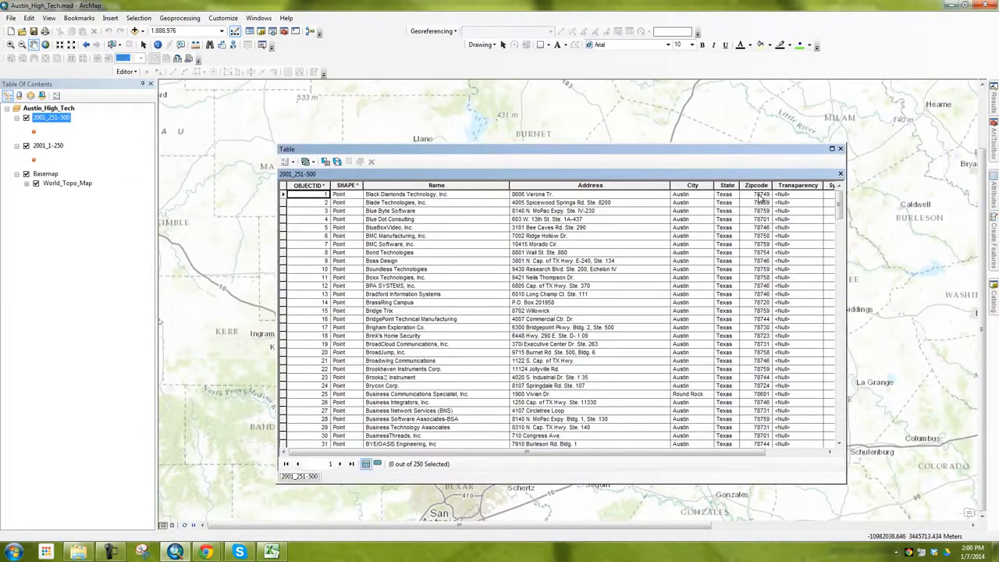
pyautogui.moveTo(527, 450); pyautogui.dragTo(586, 451)
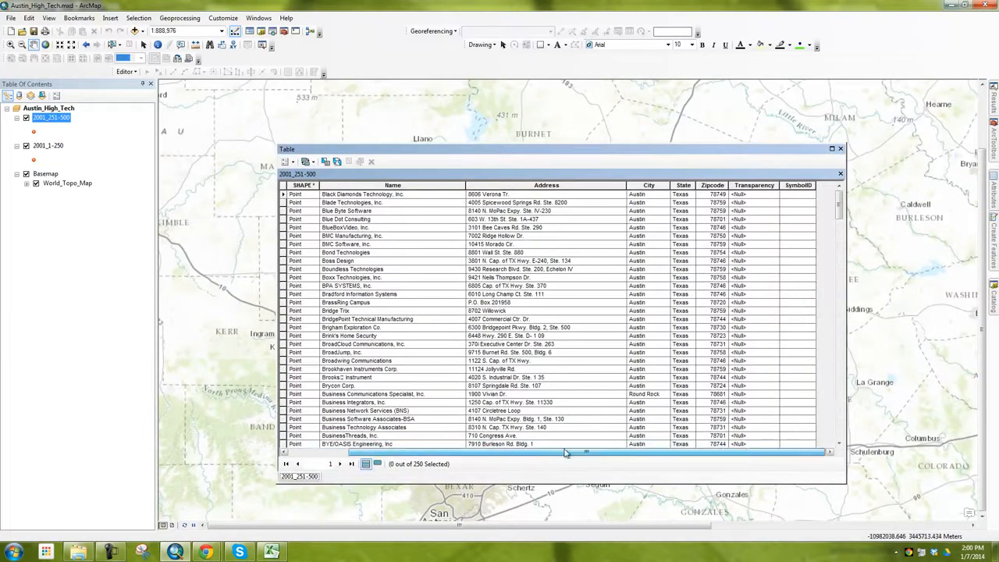
# Check the Geocoding folder and the 2001_251-500.csv worksheet in Excel, then return to ArcMap and close the attribute table.
pyautogui.click(78, 553)
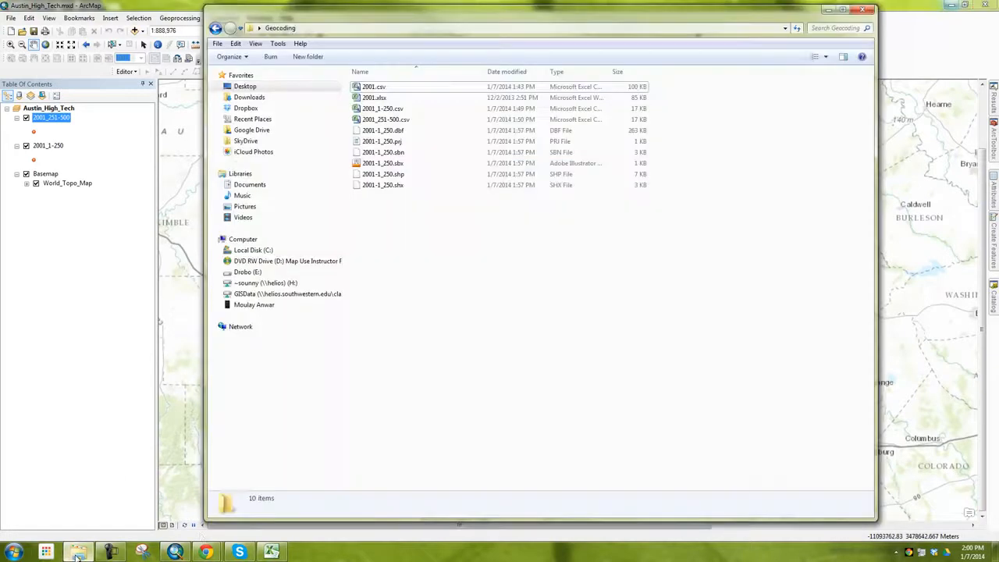
pyautogui.click(272, 552)
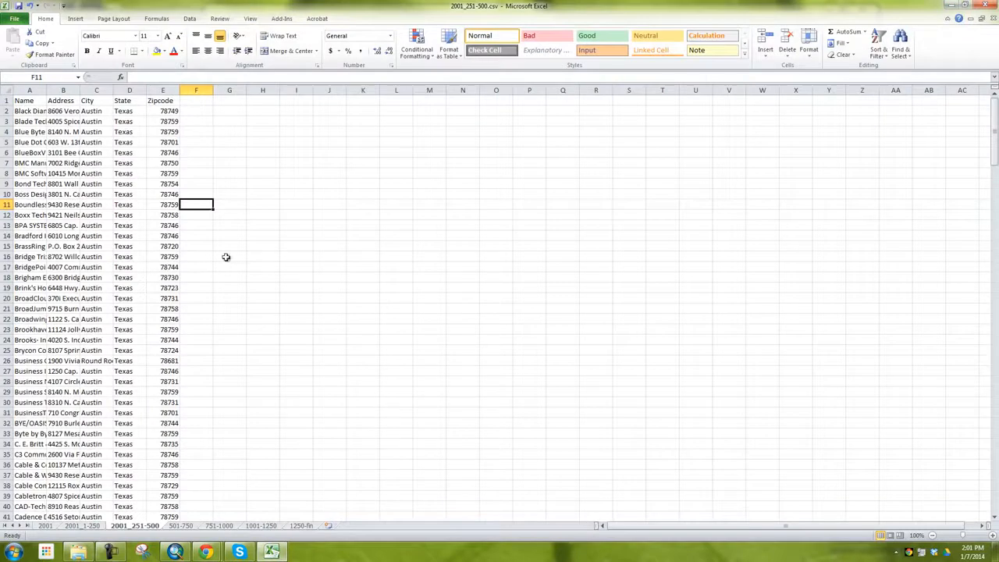
pyautogui.scroll(-1, 809, 43)
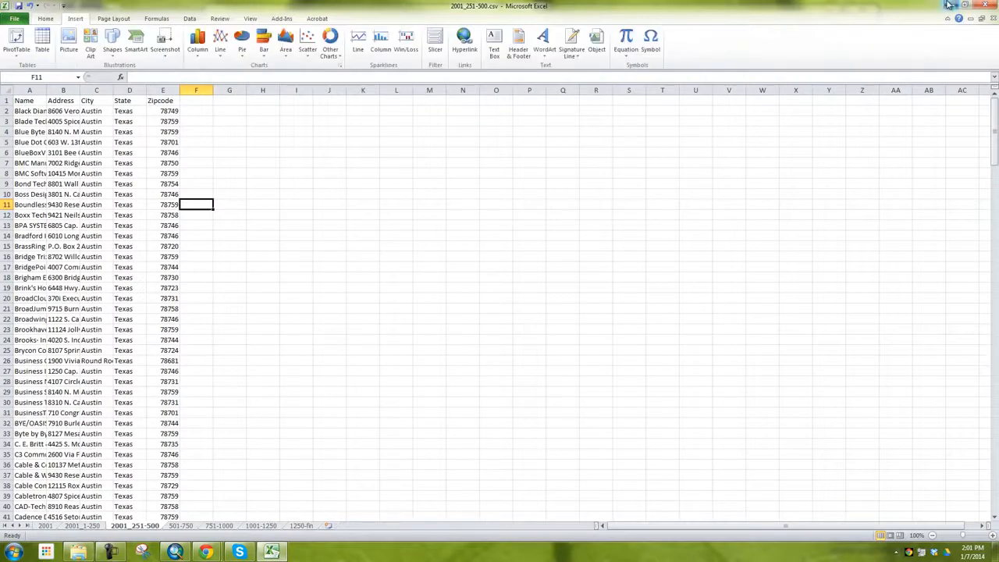
pyautogui.click(950, 5)
pyautogui.click(862, 10)
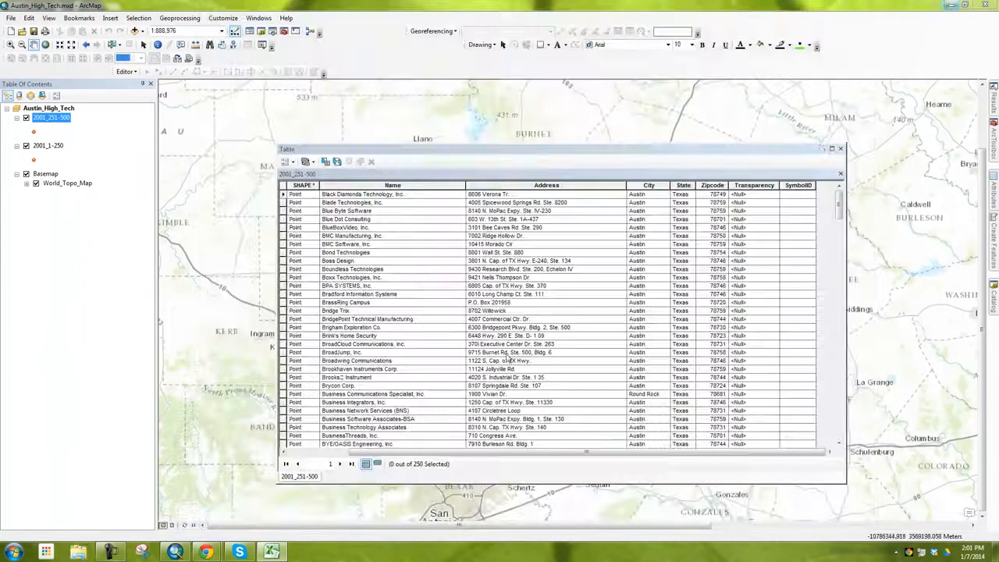
pyautogui.click(840, 149)
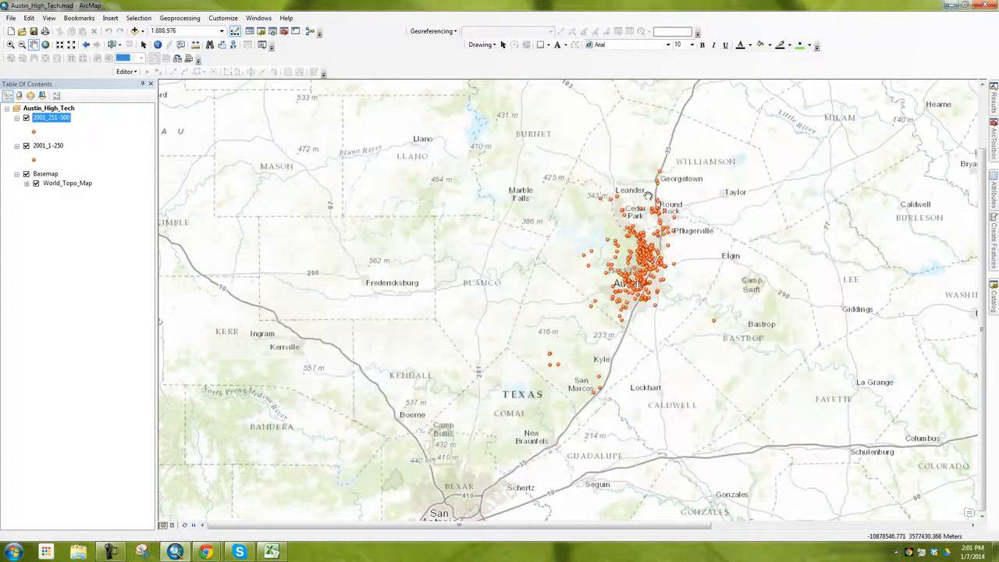
pyautogui.moveTo(647, 195); pyautogui.dragTo(468, 245)
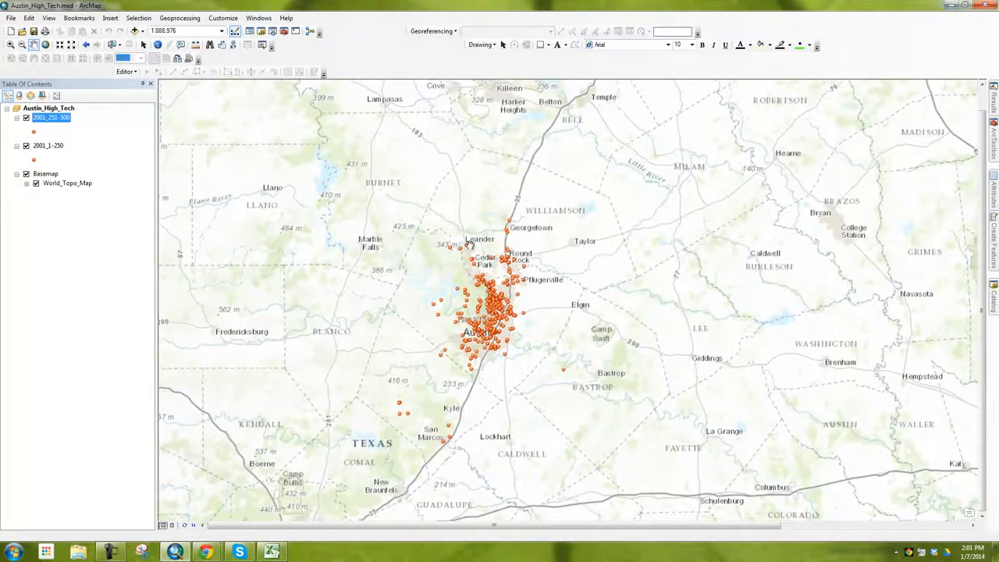